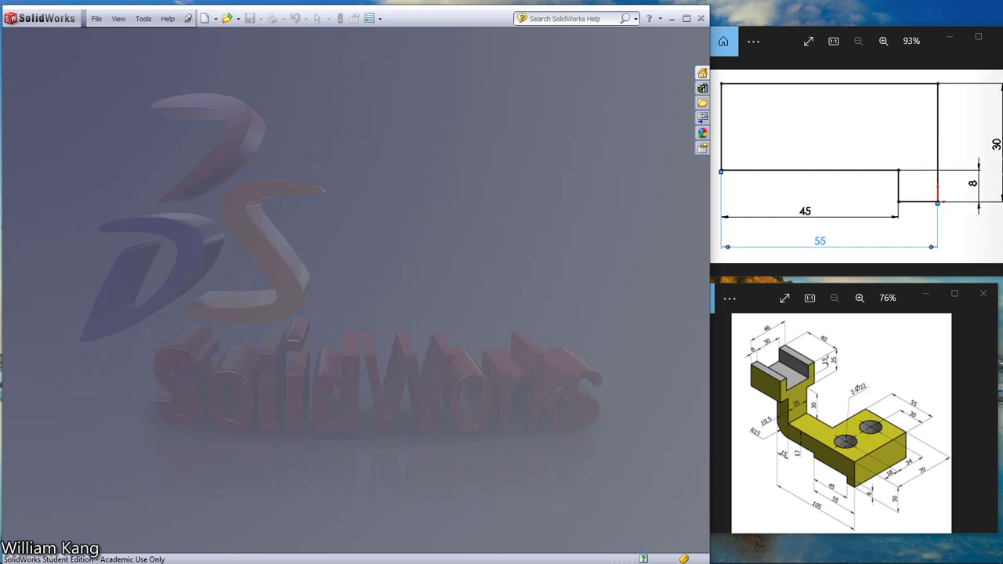
- Review the reference drawings: top block, Ø22 holes, R15 upright and 45/55 base profile
left_click(995, 164)
scroll(995, 164, "down", 1)
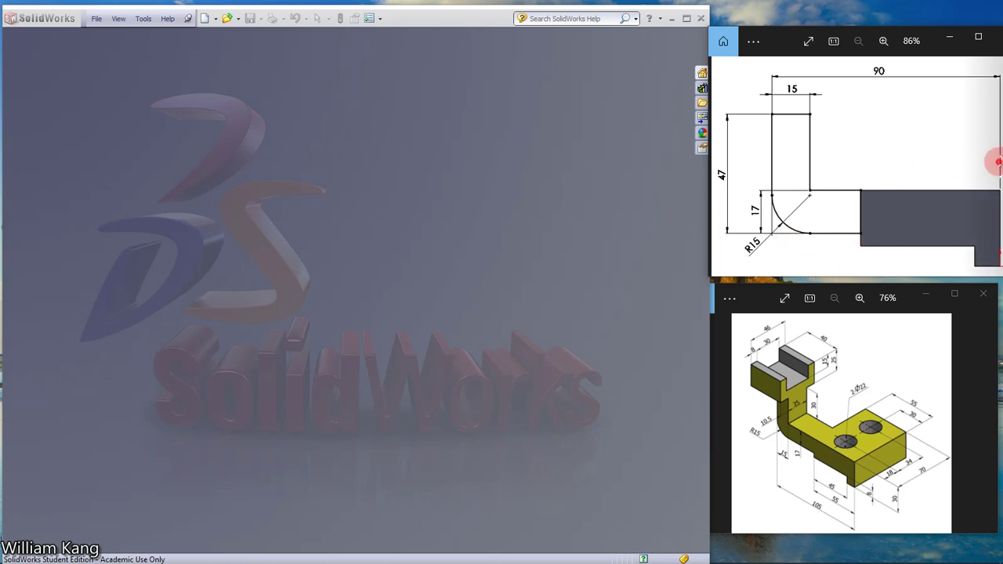
left_click(997, 162)
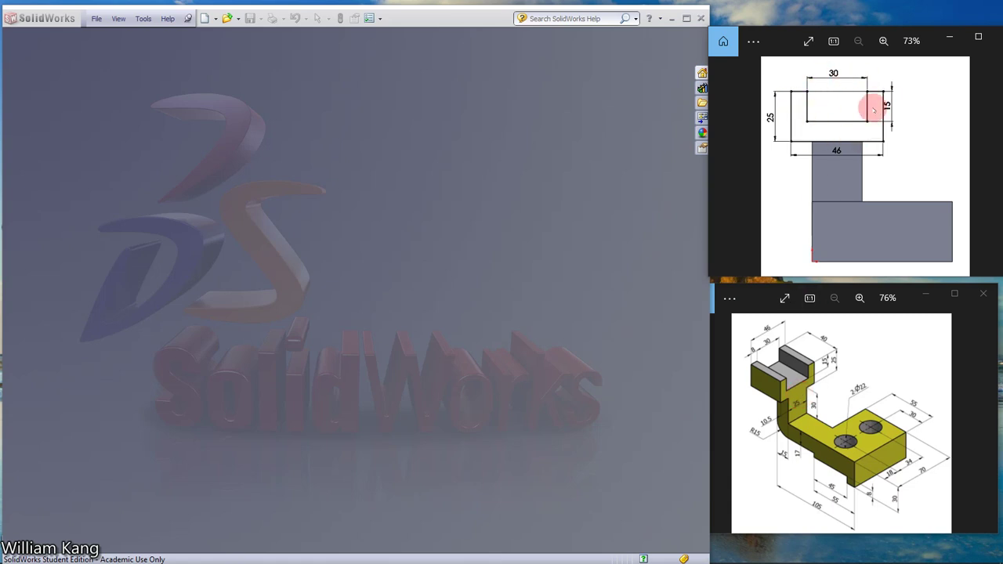
left_click(998, 163)
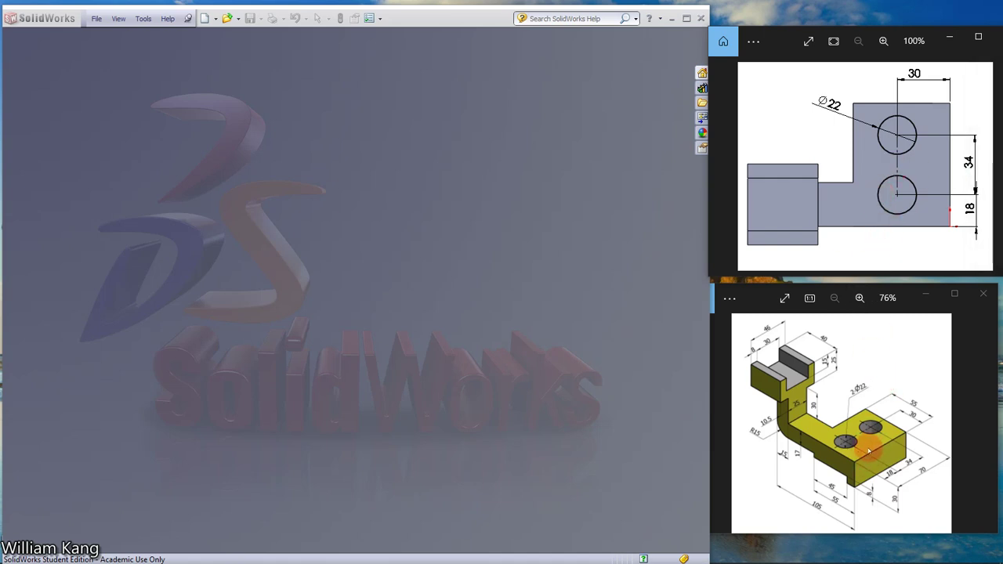
mouse_move(736, 165)
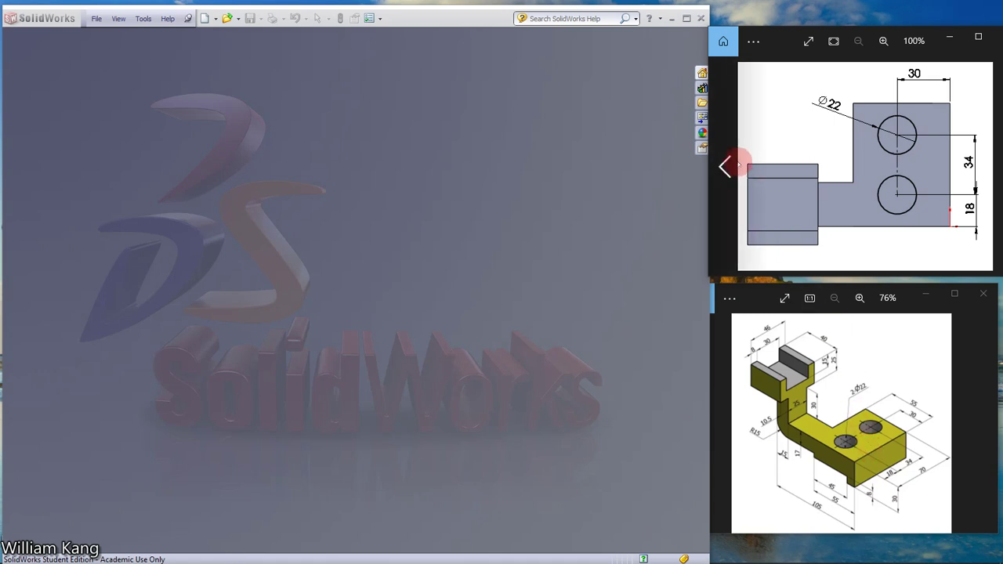
left_click(724, 166)
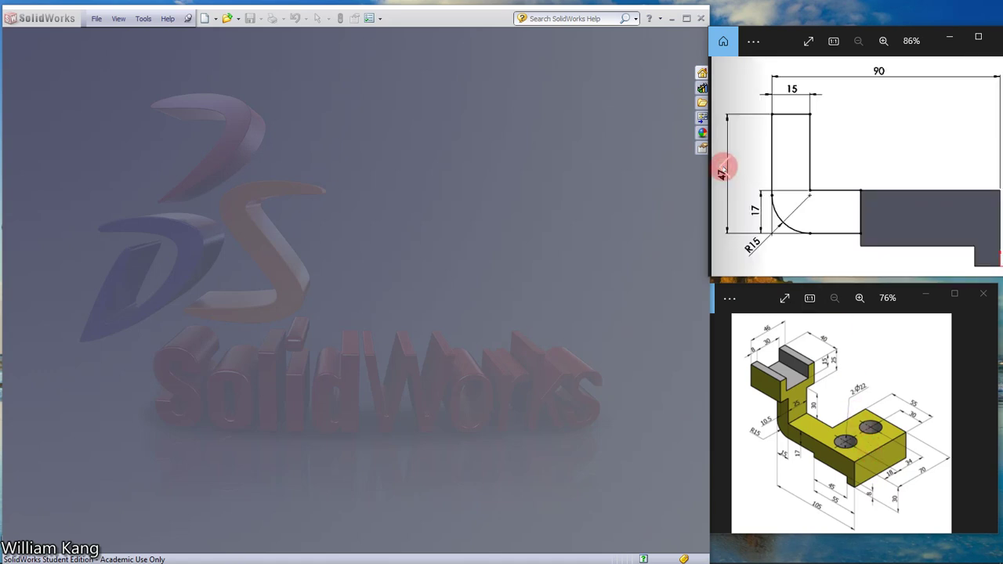
left_click(722, 169)
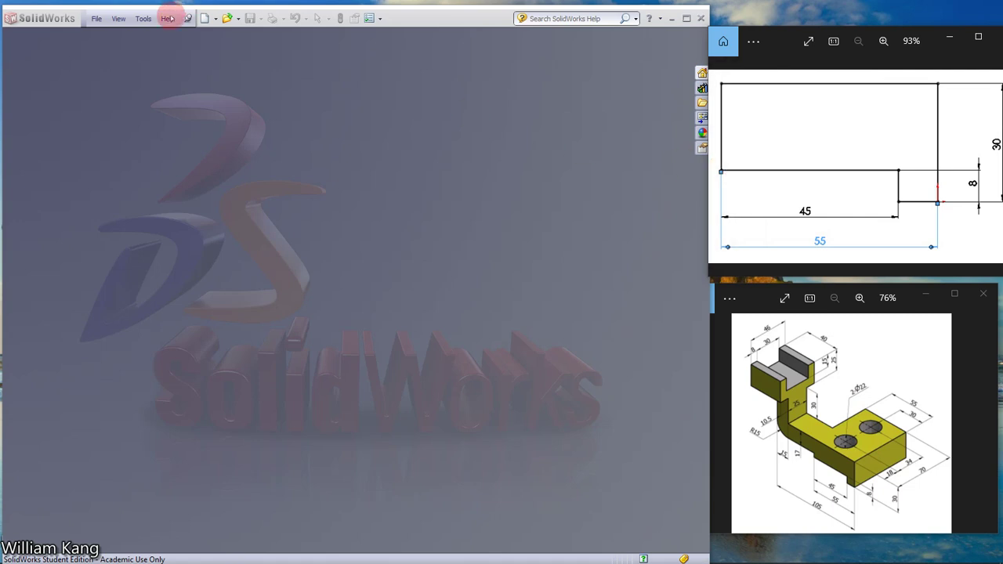
- Create a new part and start a line sketch on the Front Plane
left_click(214, 19)
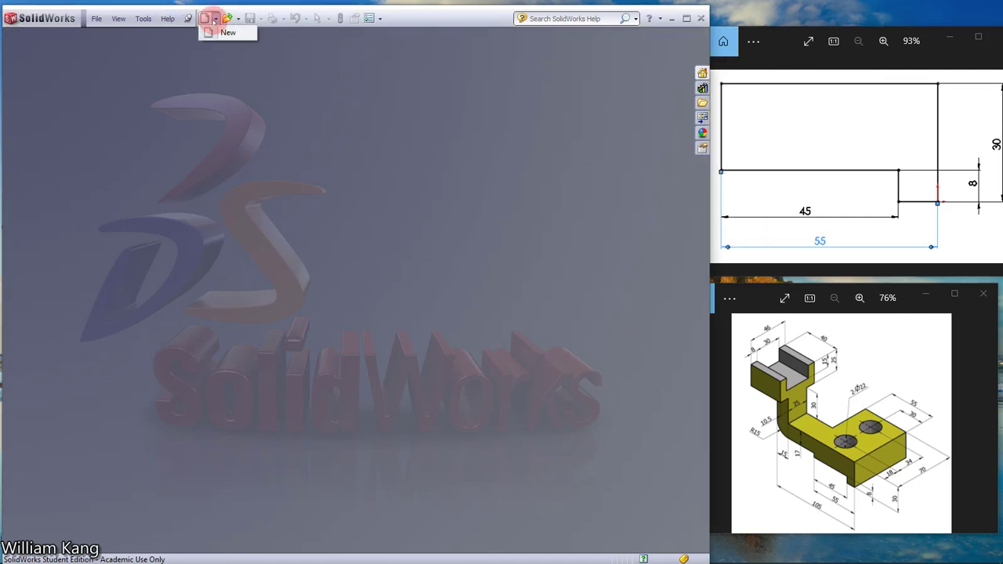
left_click(226, 32)
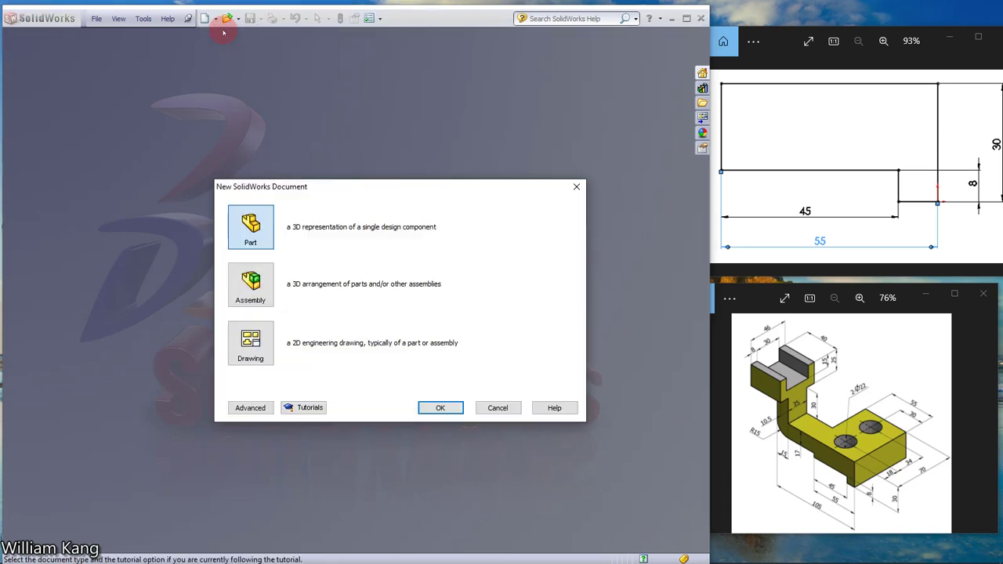
left_click(442, 407)
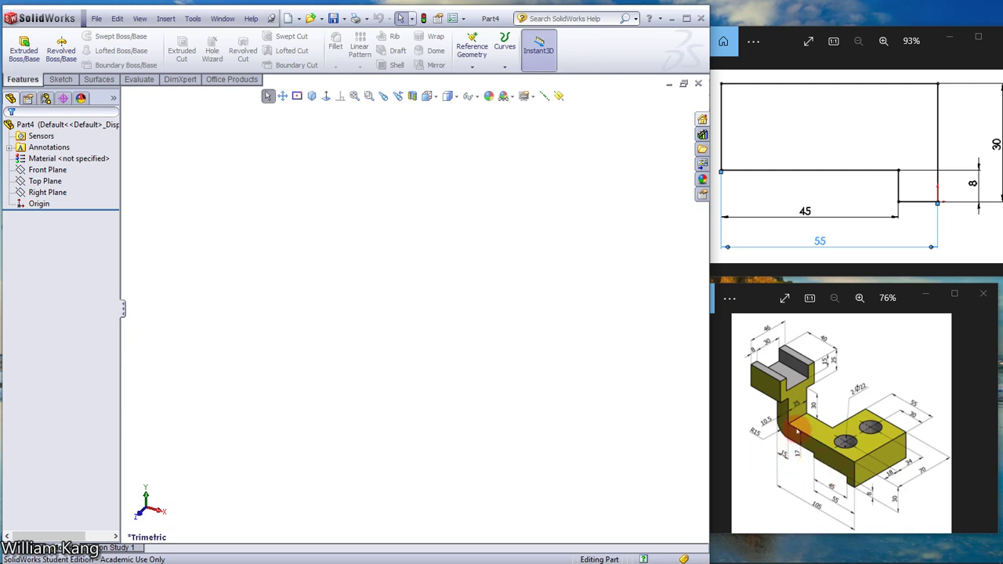
left_click(49, 170)
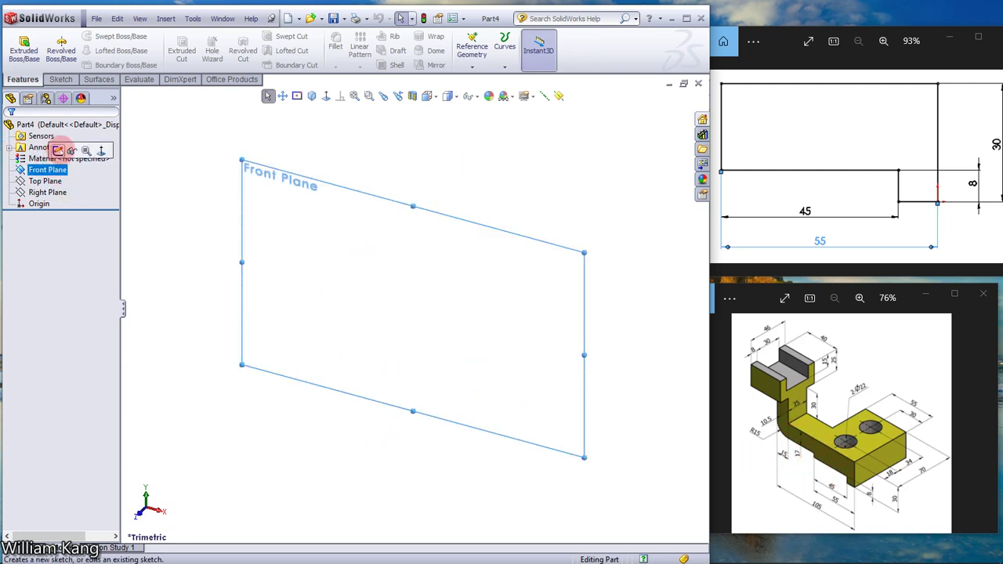
left_click(57, 149)
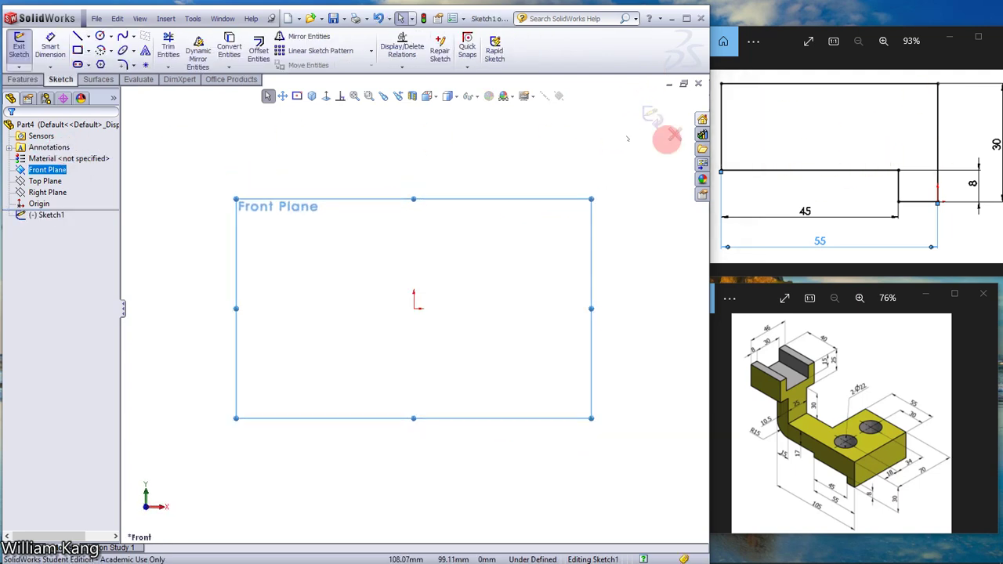
left_click(77, 36)
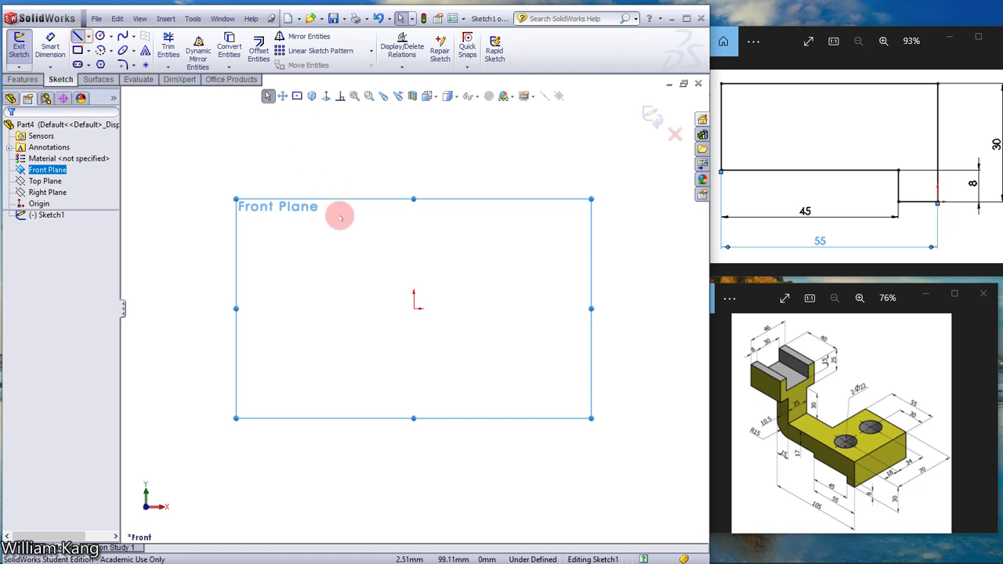
- Draw a closed six-line stepped outline from the origin: up, left, down, right, down, back
left_click(415, 309)
left_click_drag(415, 225, 414, 242)
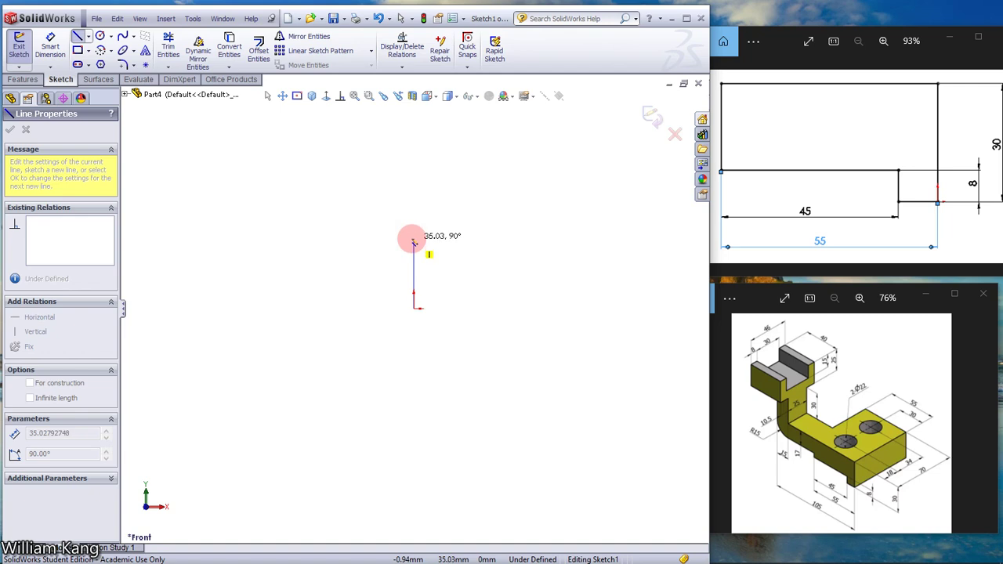
left_click(414, 239)
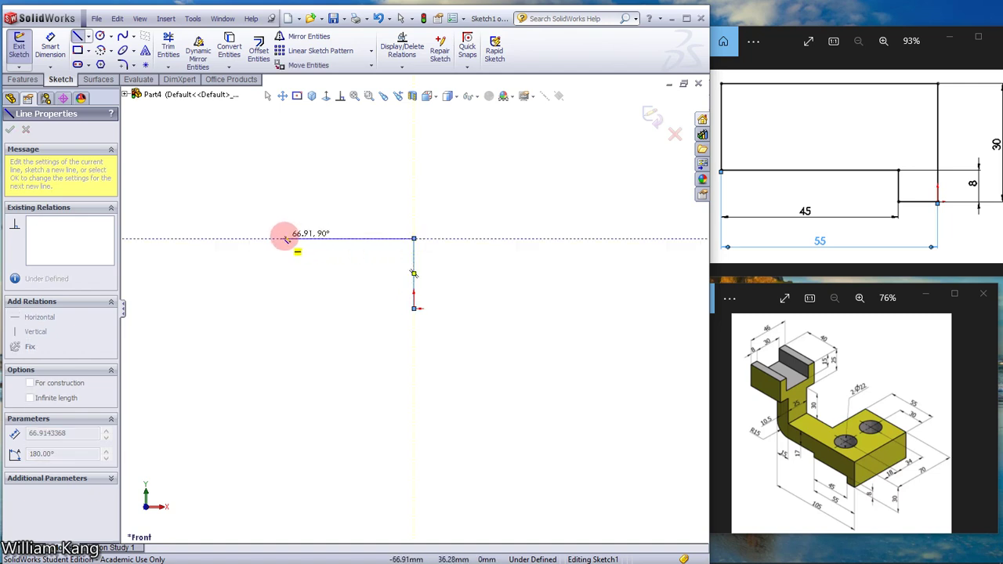
left_click_drag(286, 238, 292, 238)
left_click(291, 238)
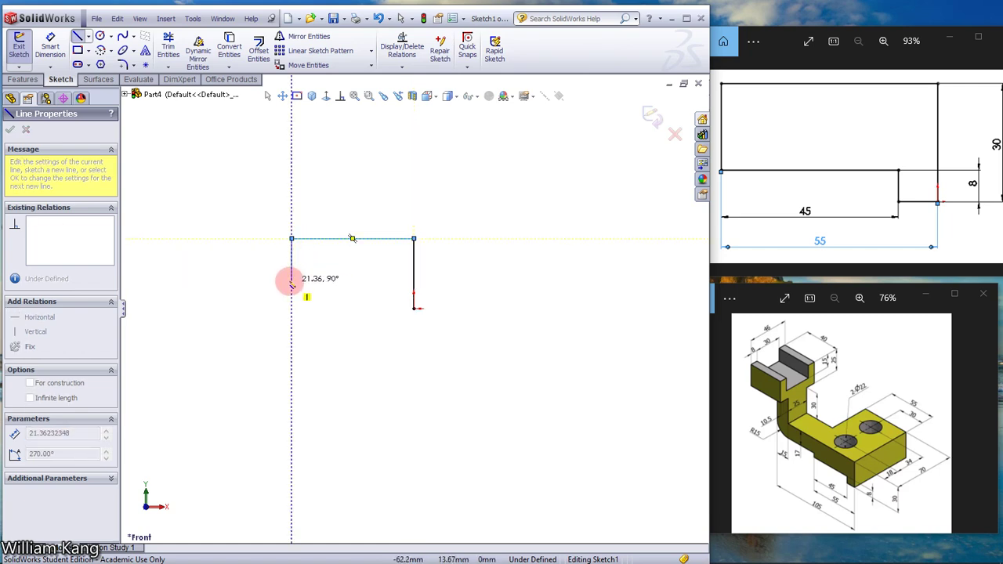
left_click(291, 281)
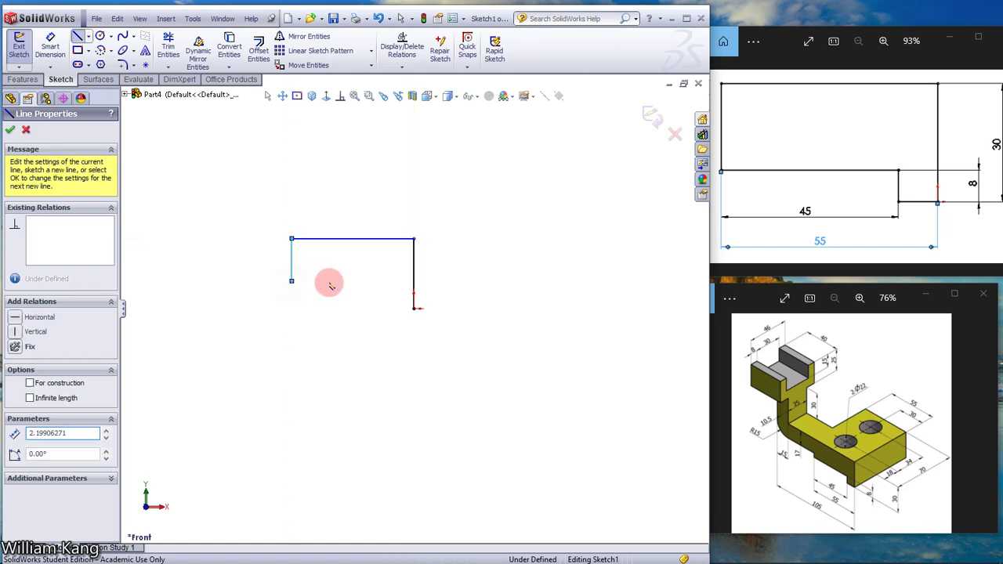
left_click(385, 281)
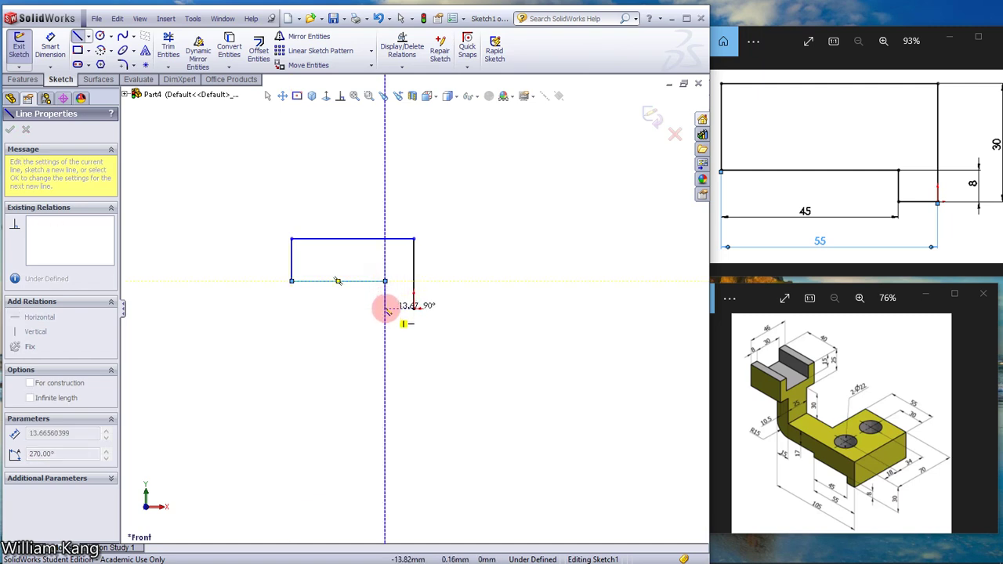
left_click(385, 308)
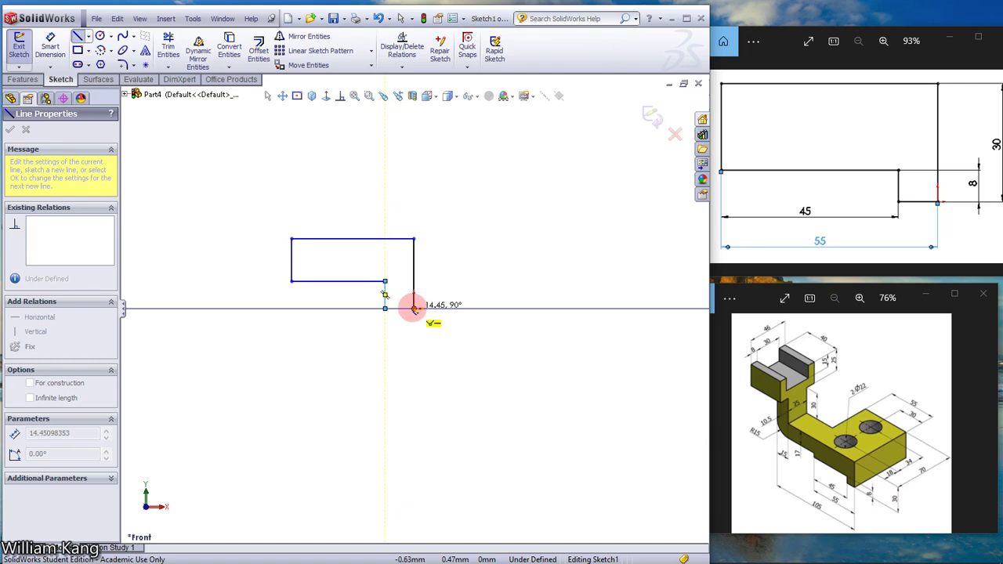
left_click(413, 308)
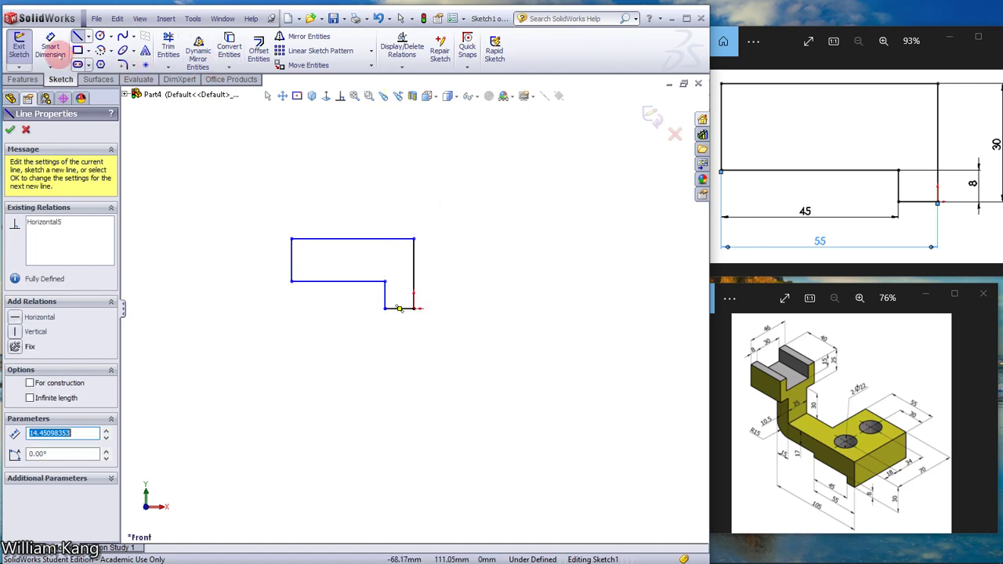
left_click(49, 45)
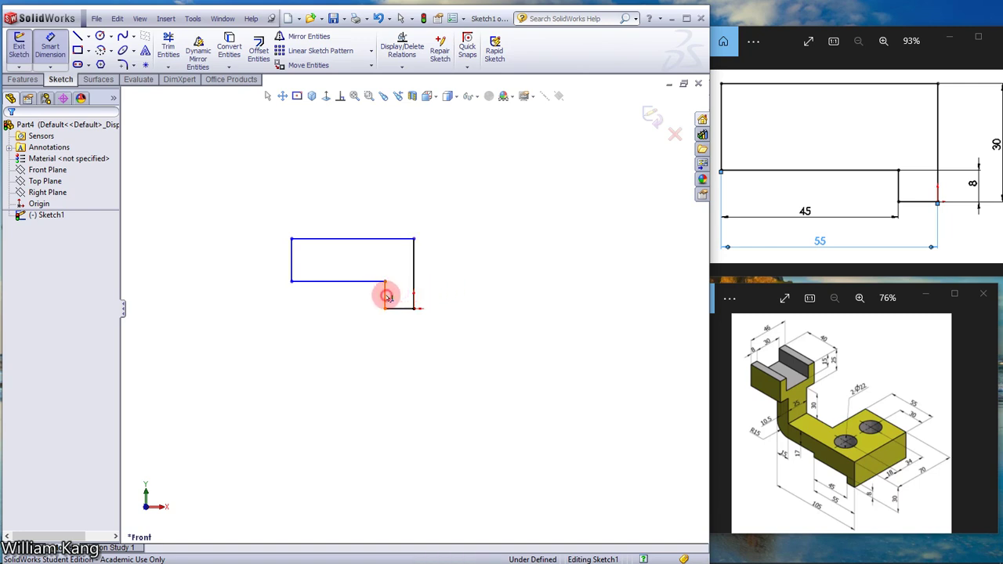
- Dimension the short step edge to 8 mm and the right edge to 30 mm
left_click(386, 296)
left_click(434, 291)
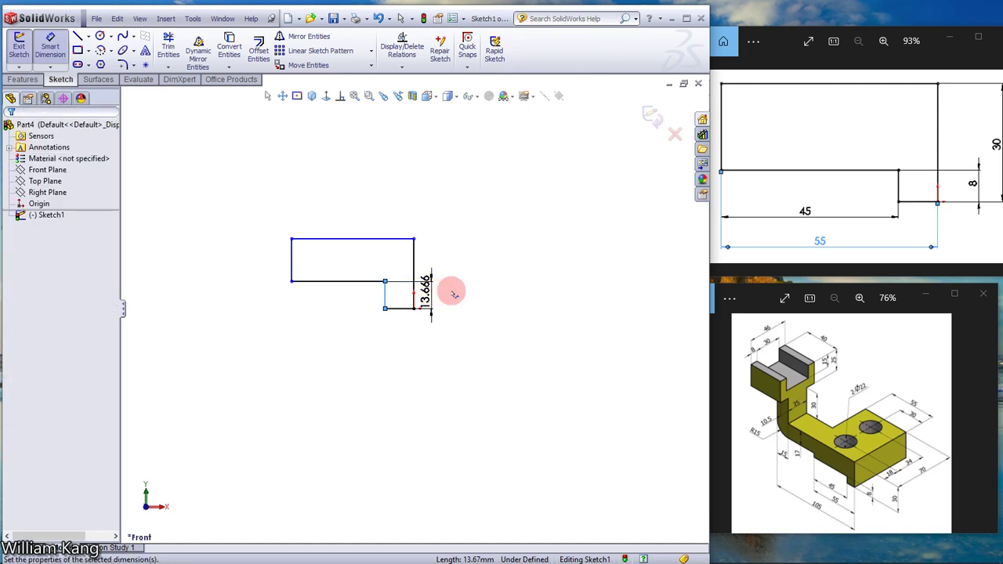
key("Escape")
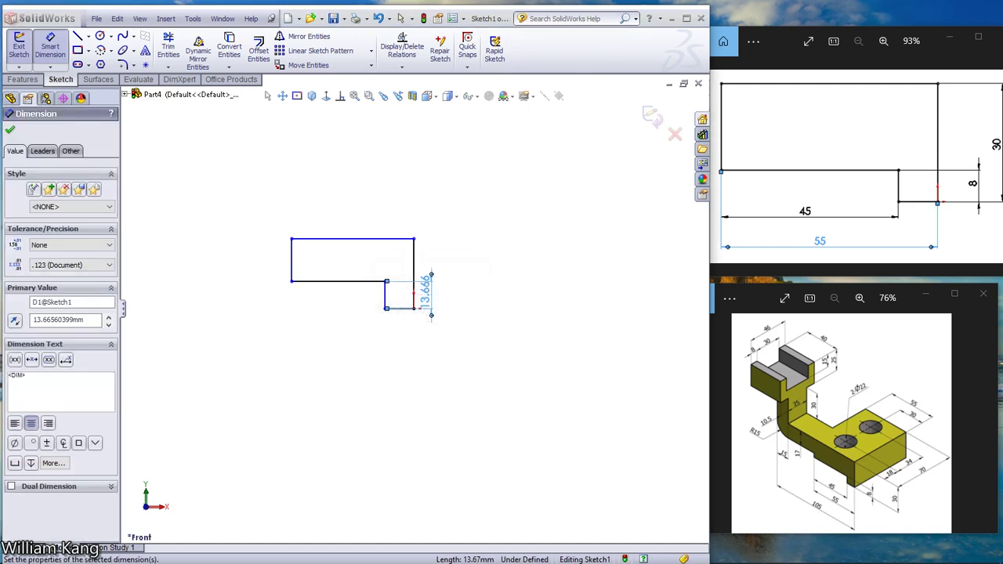
left_click(454, 294)
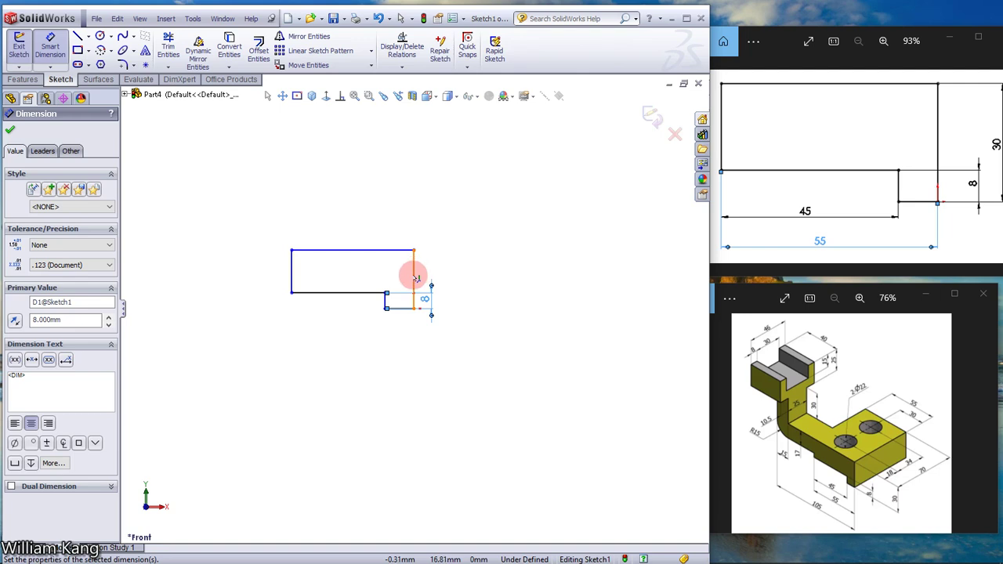
left_click(416, 277)
left_click(452, 275)
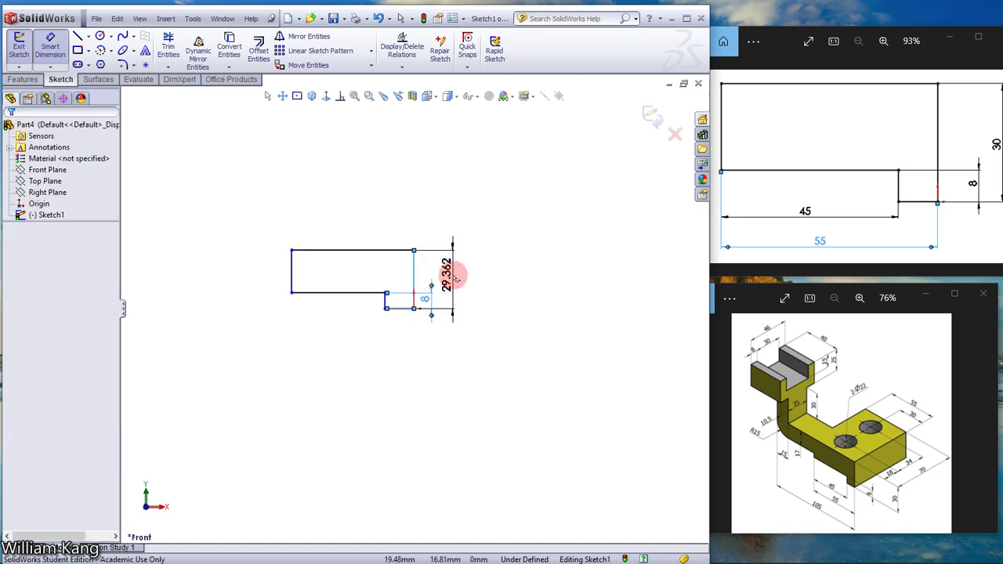
type("30")
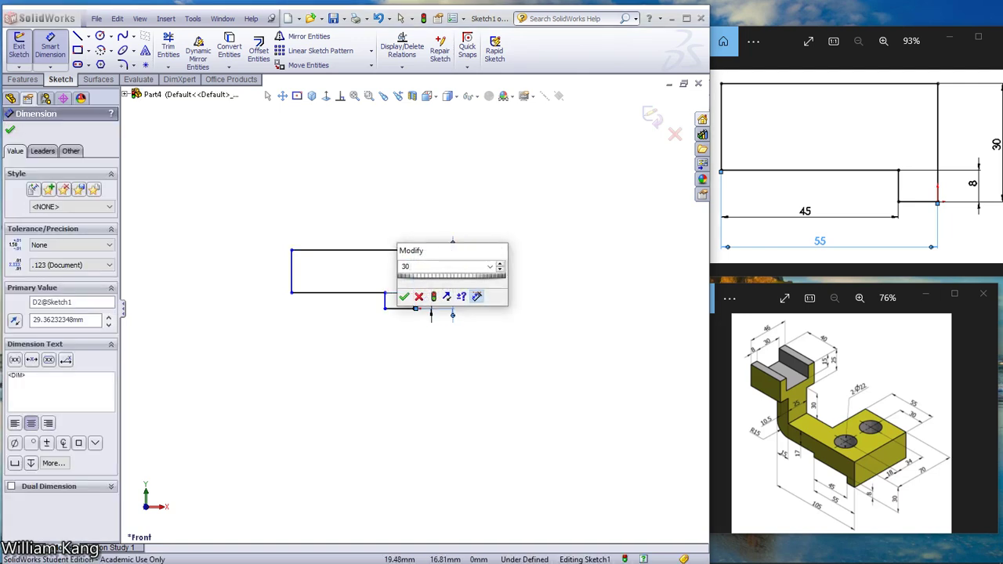
key("Return")
left_click(363, 293)
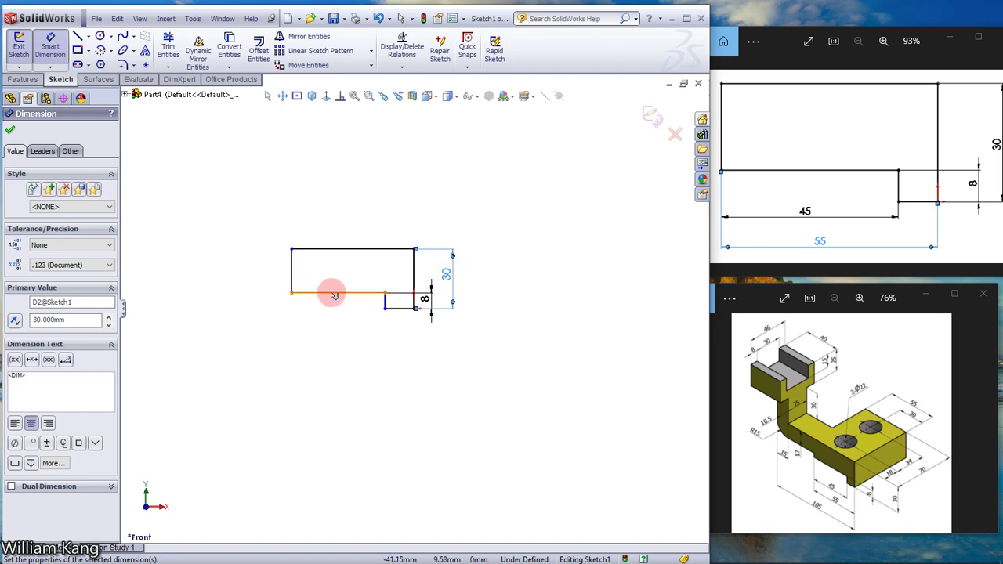
- Dimension the long lower edge to 45 mm and the top edge to 55 mm
left_click(334, 295)
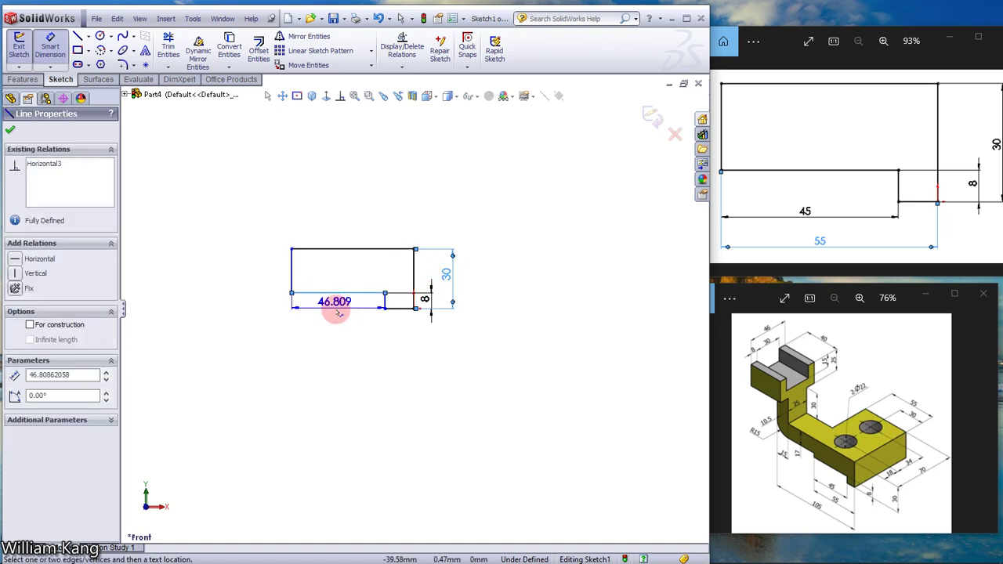
left_click(338, 323)
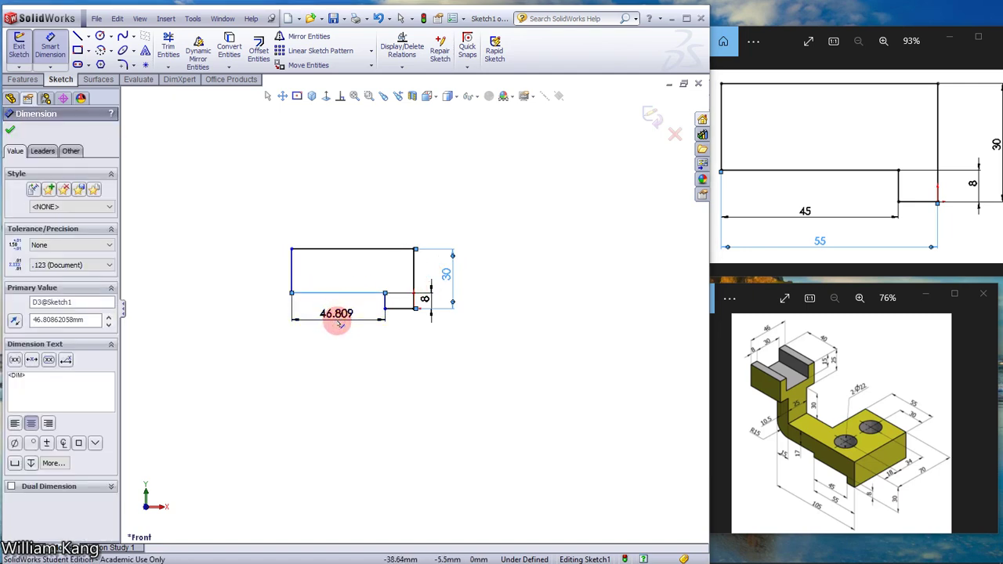
type("45")
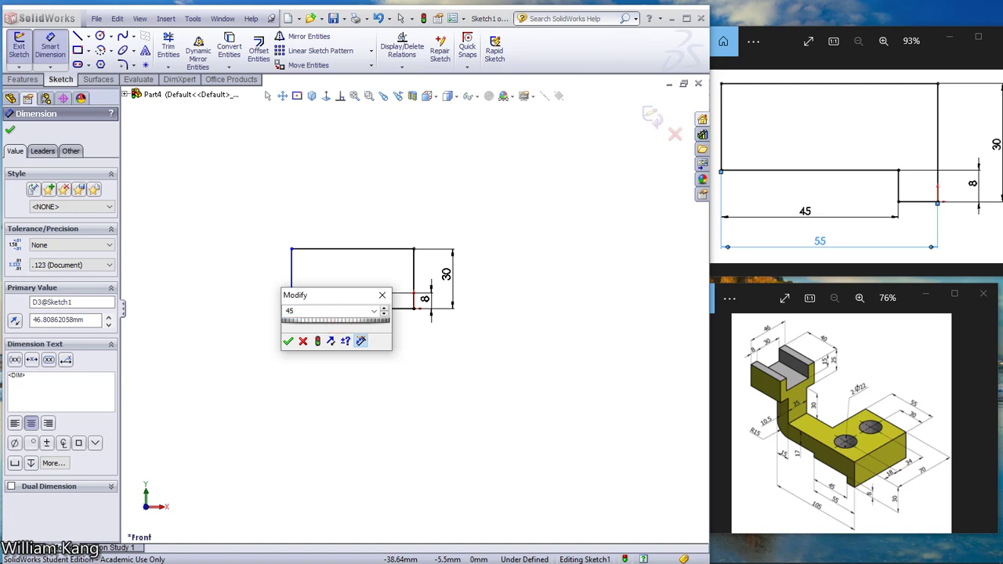
key("Return")
left_click(391, 265)
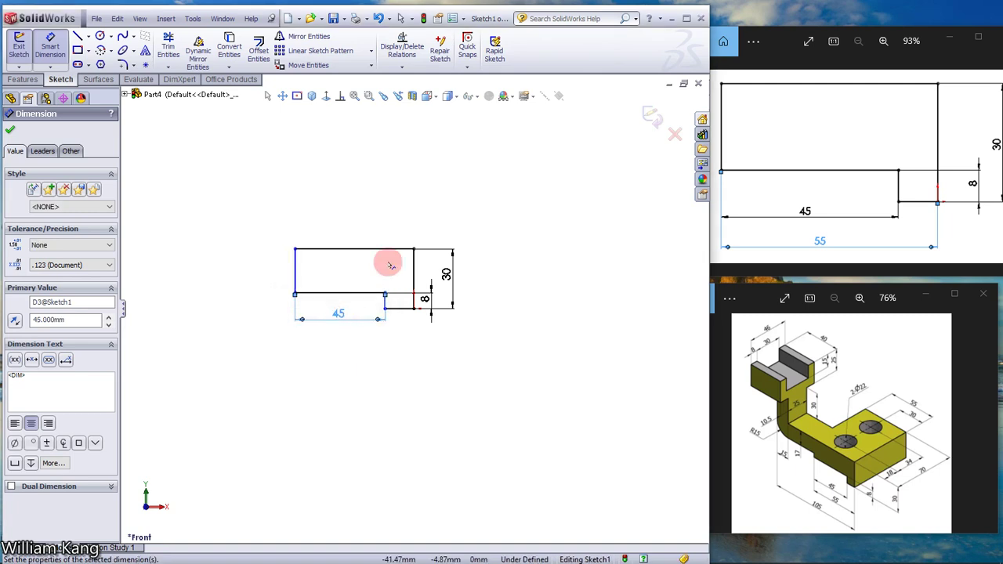
left_click(354, 252)
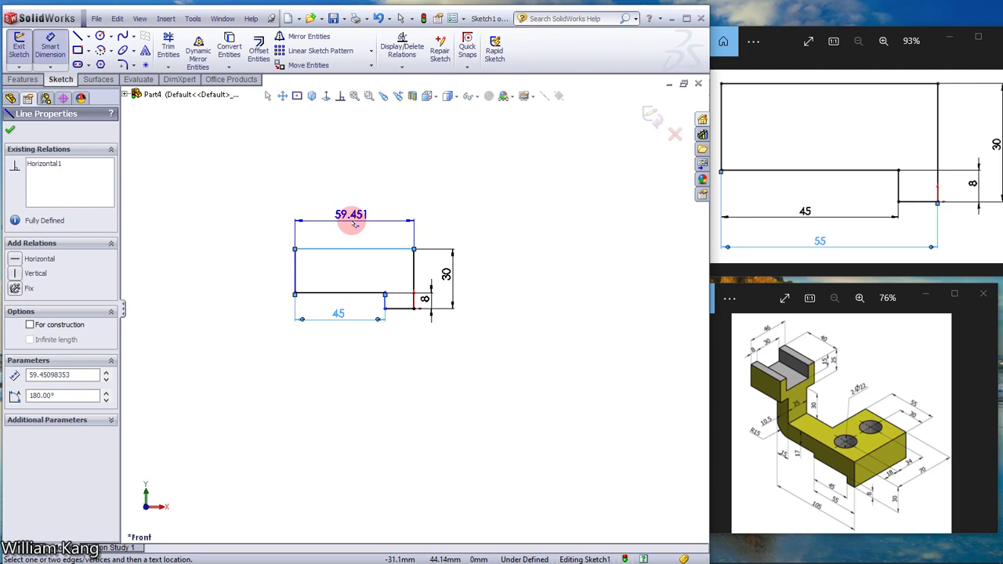
left_click(354, 224)
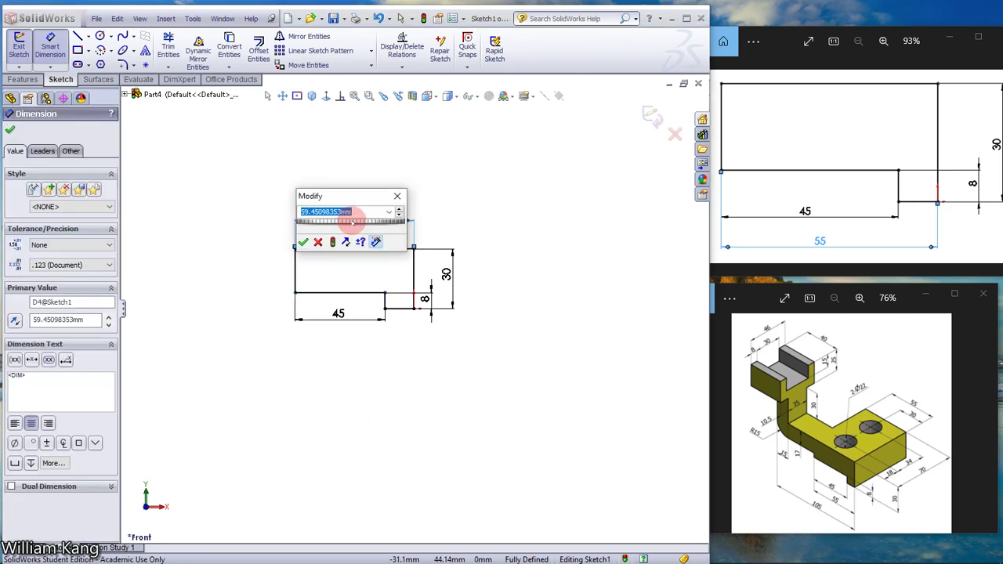
type("55")
key("Return")
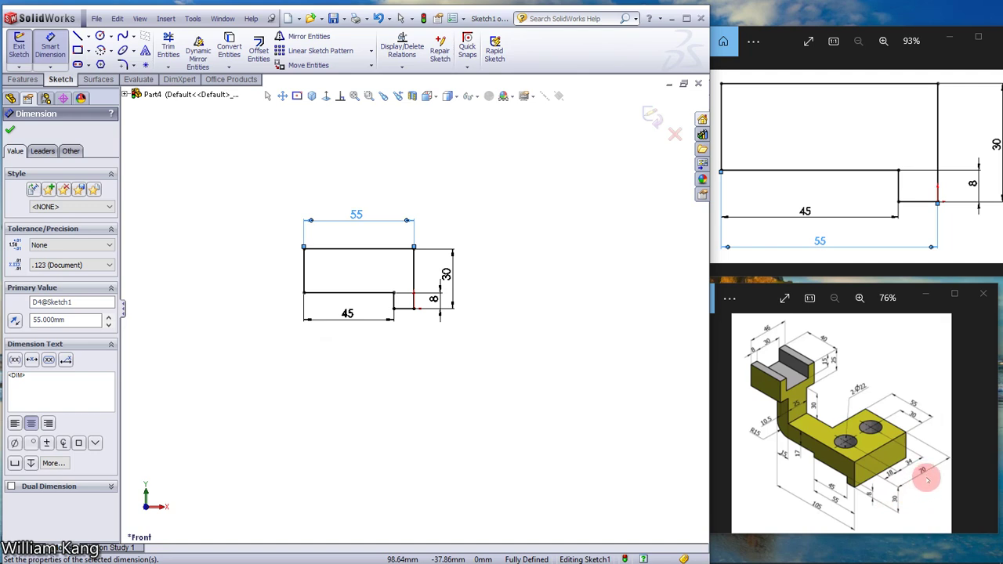
- Extrude the stepped profile 70 mm in the reversed direction as Boss-Extrude1
left_click(27, 79)
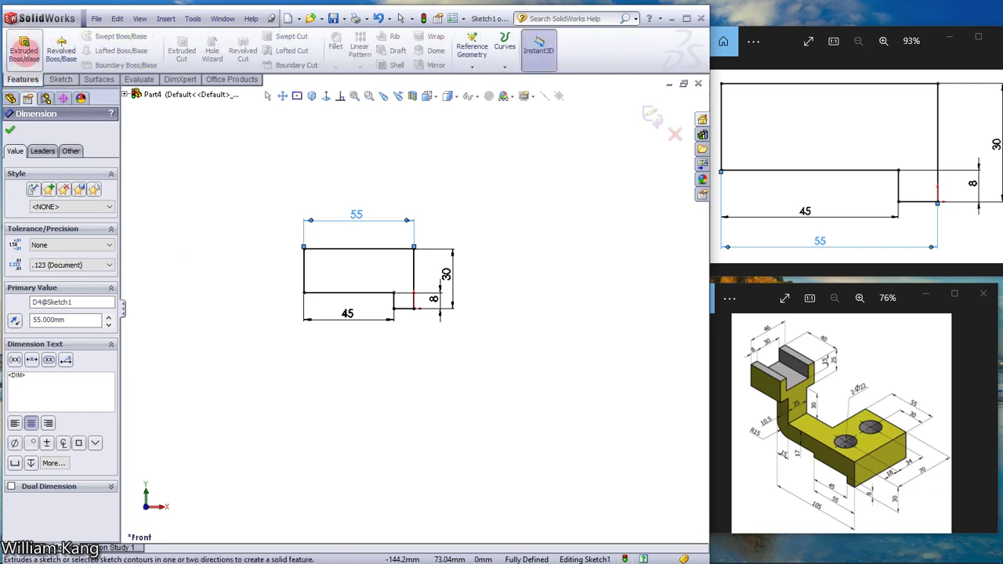
left_click(24, 49)
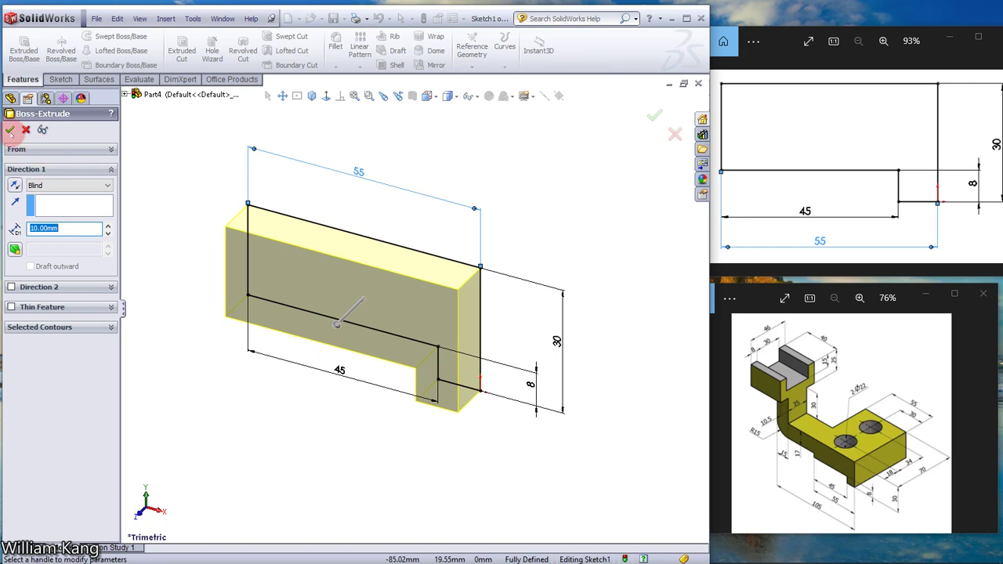
left_click(15, 184)
left_click(68, 229)
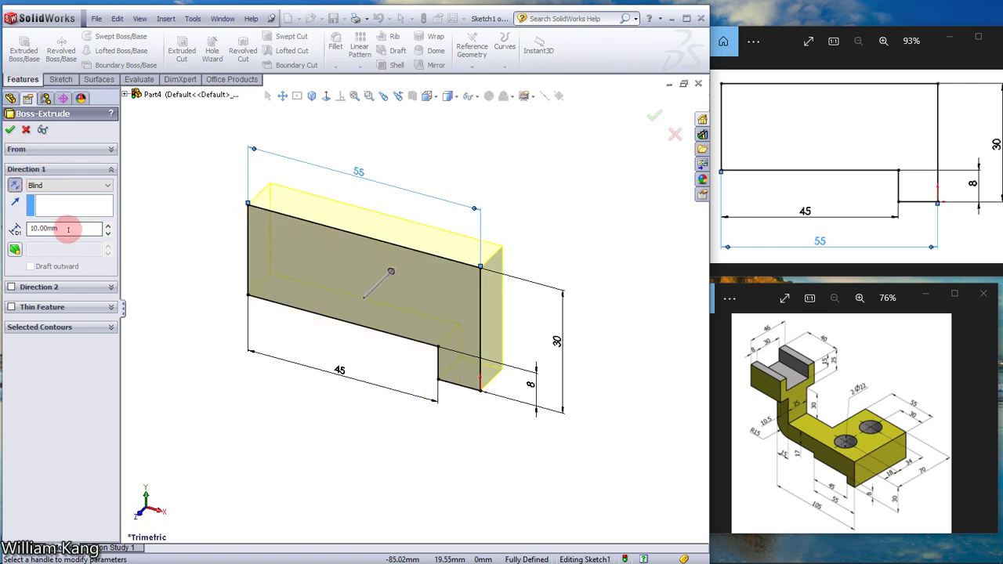
left_click_drag(68, 228, 9, 230)
type("70")
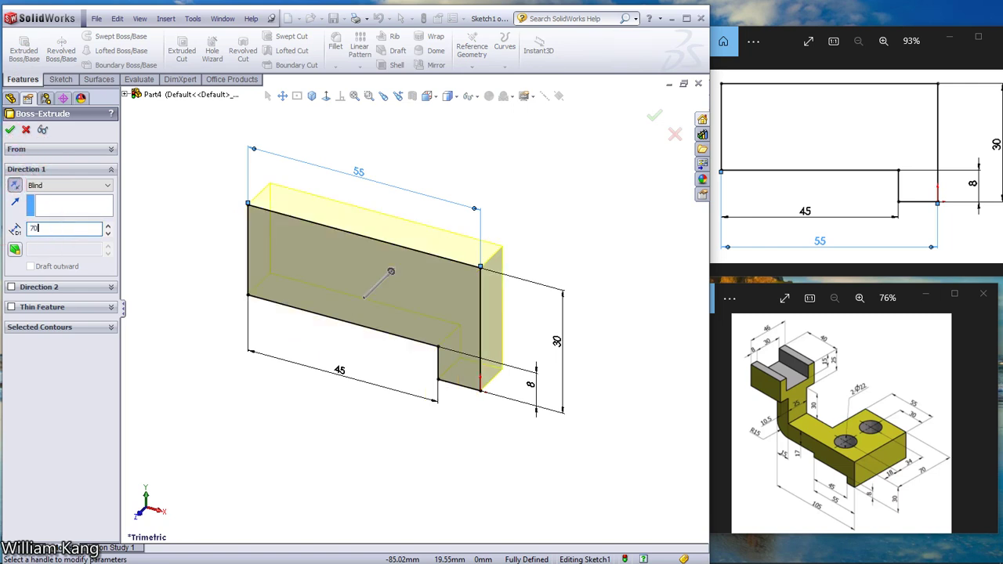
key("Return")
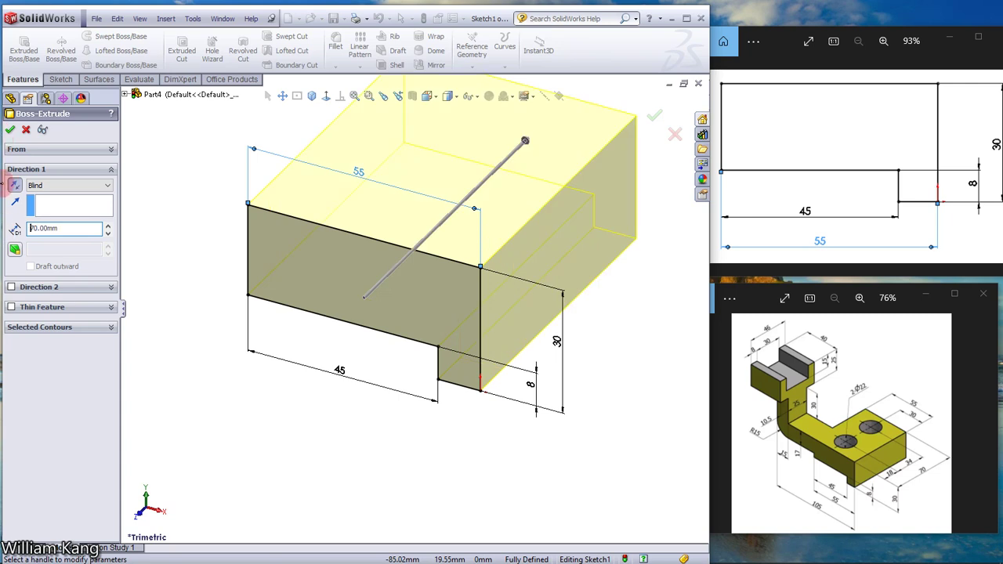
left_click(11, 129)
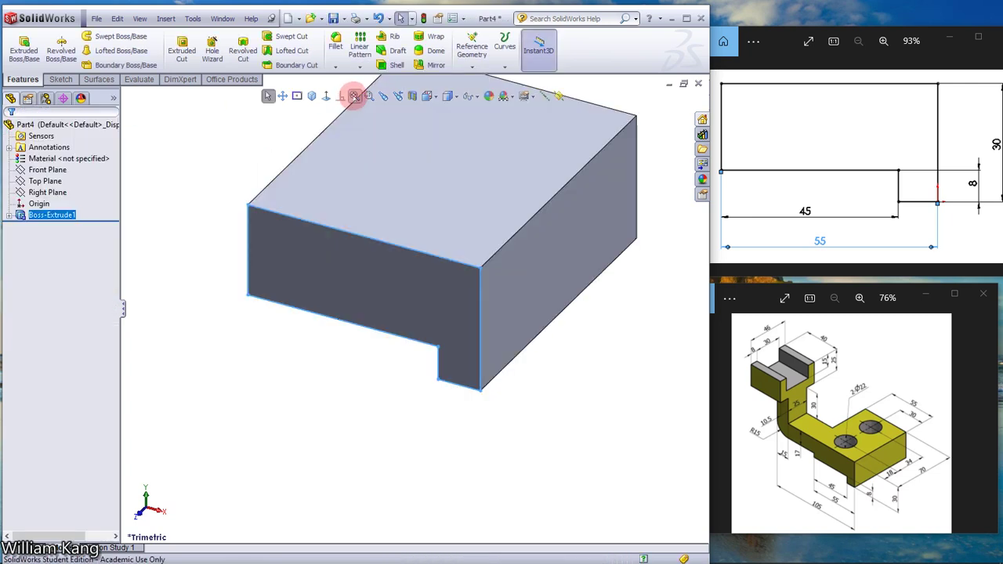
- Fit the block in view, check the R15 side-view drawing, and select the front face
left_click(354, 95)
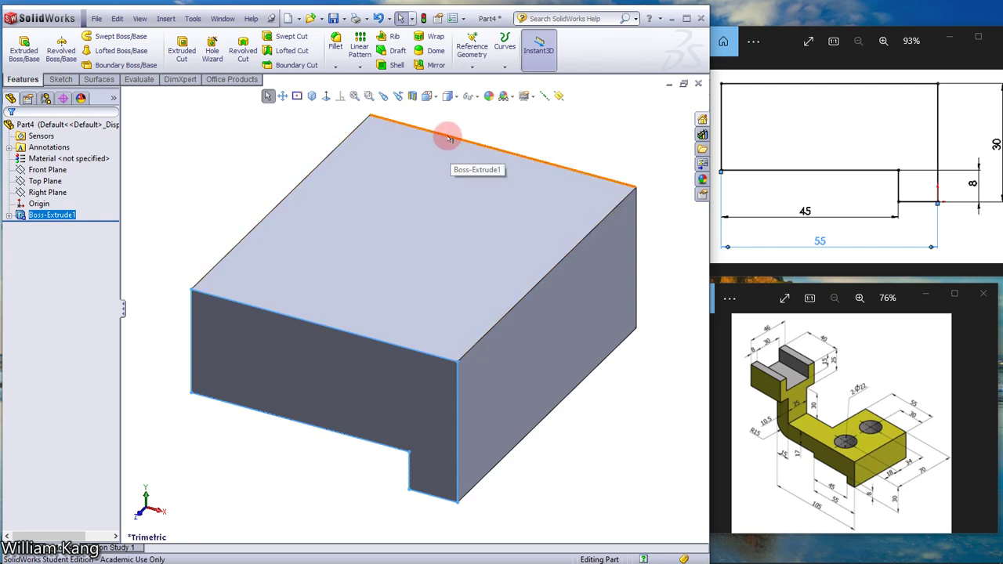
key("f")
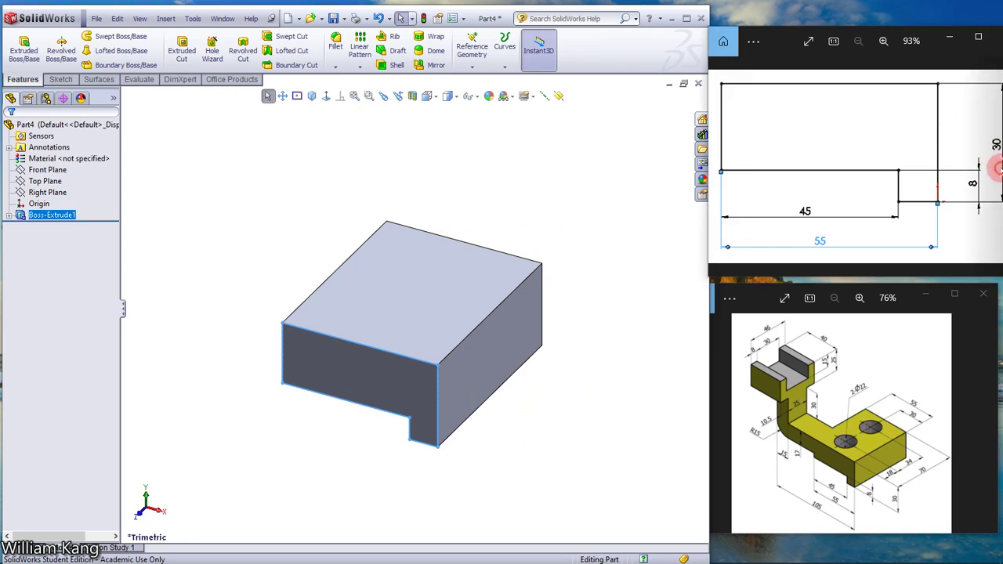
left_click(996, 169)
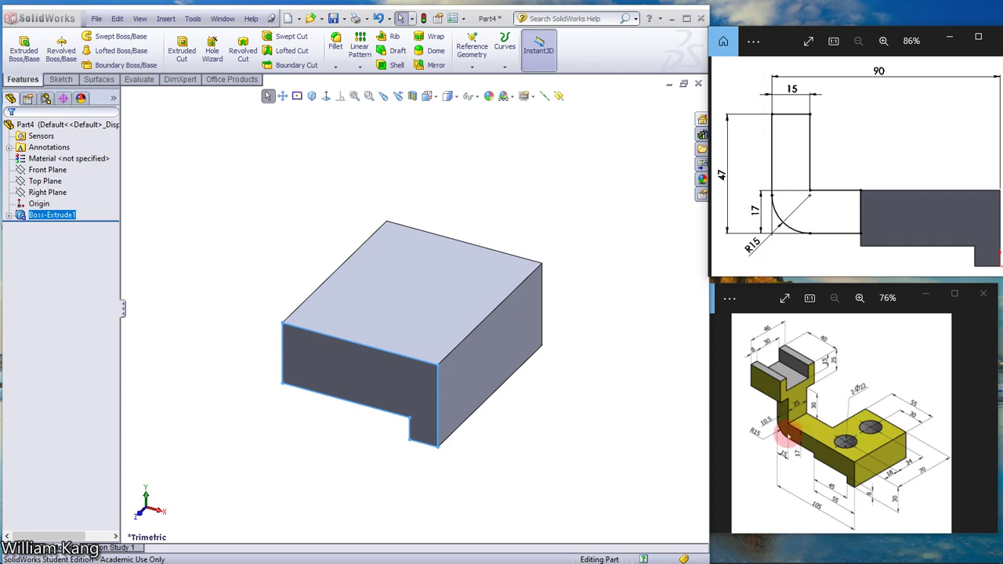
left_click(311, 367)
- Sketch a closed six-line L outline on the front face, starting at the block's top-left corner
left_click(359, 324)
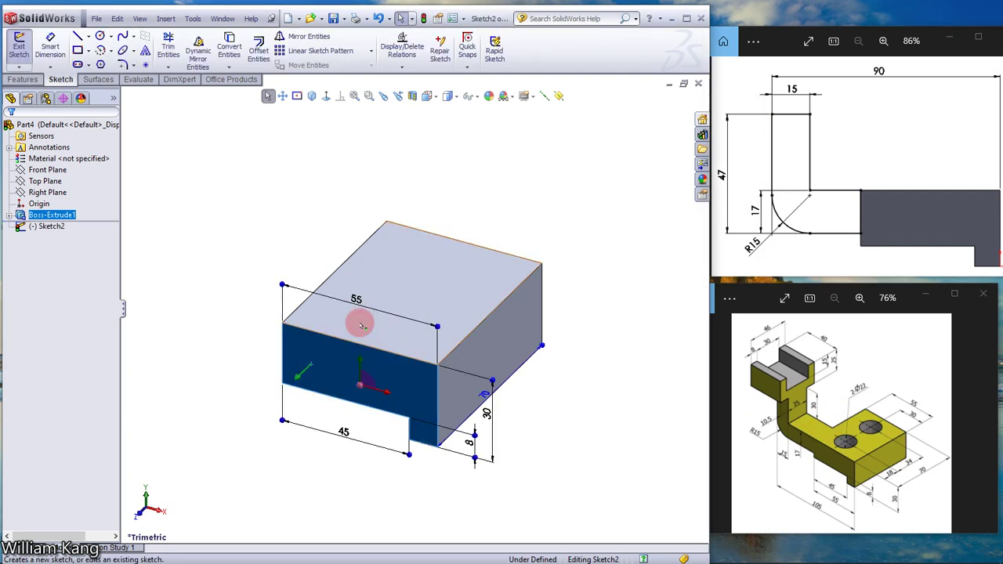
left_click(326, 96)
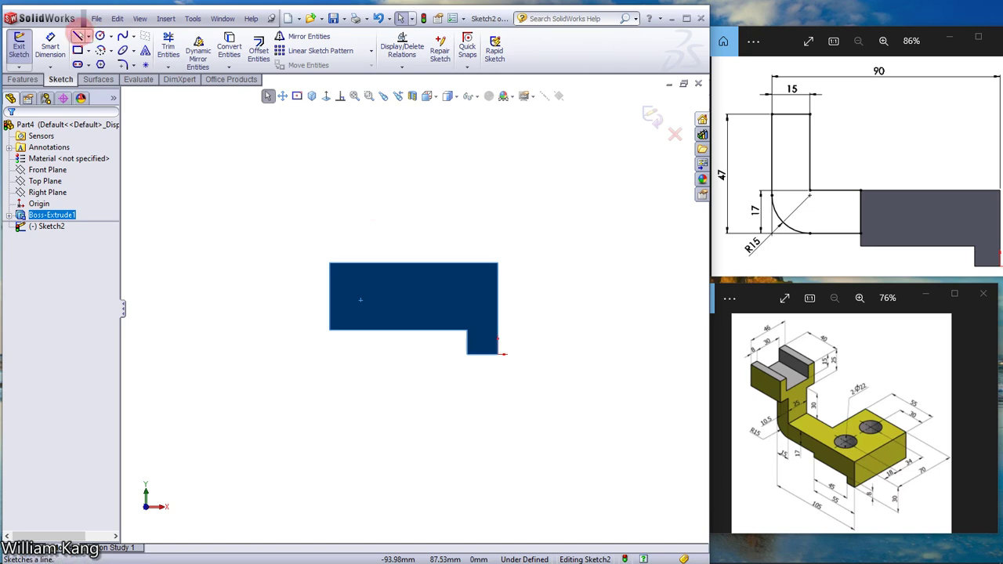
left_click(78, 35)
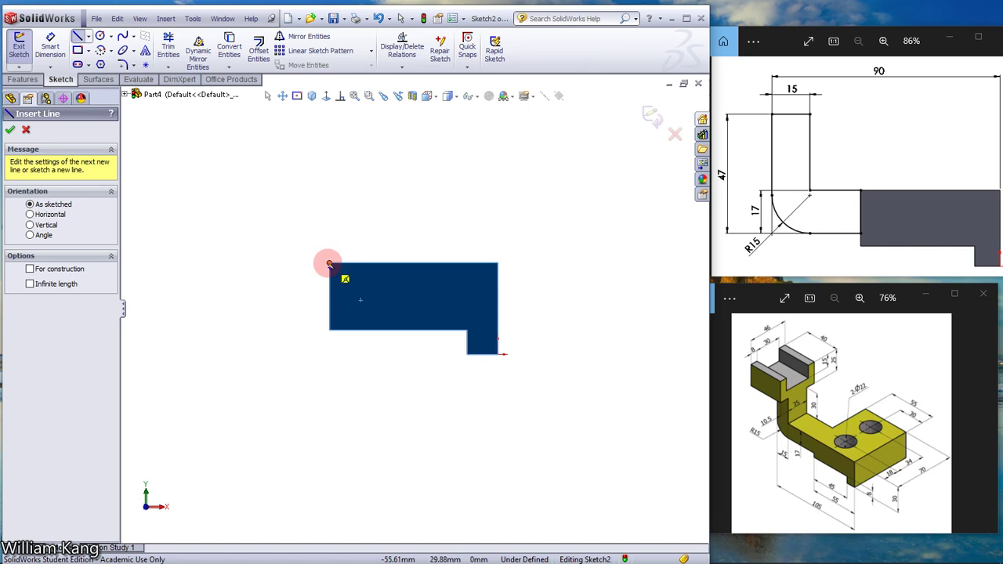
left_click(329, 263)
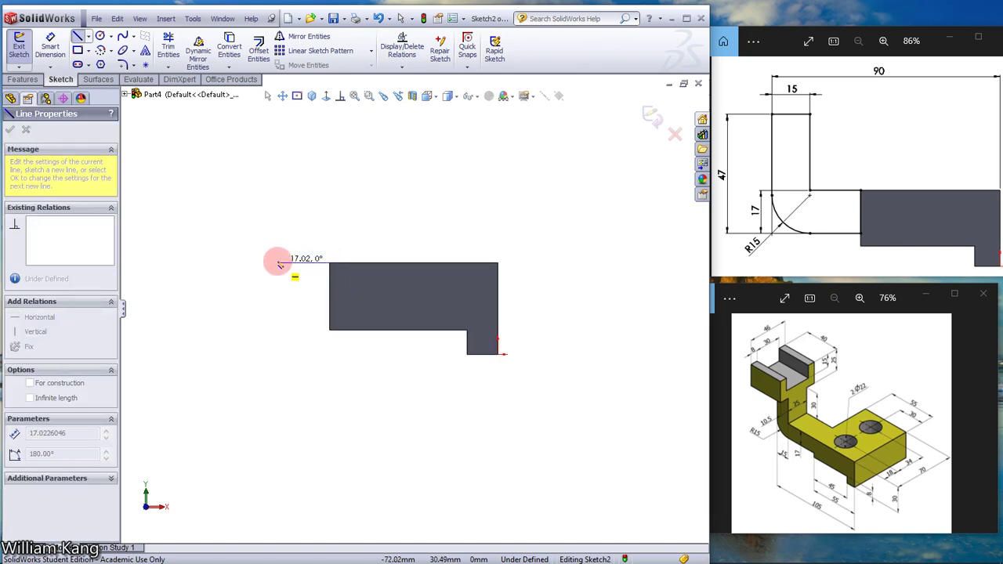
left_click(278, 261)
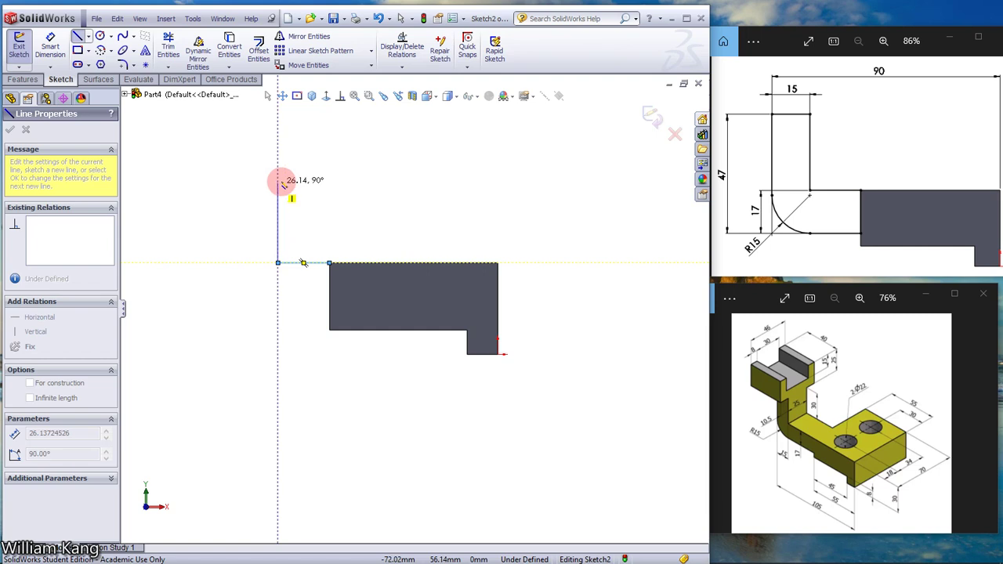
left_click(278, 180)
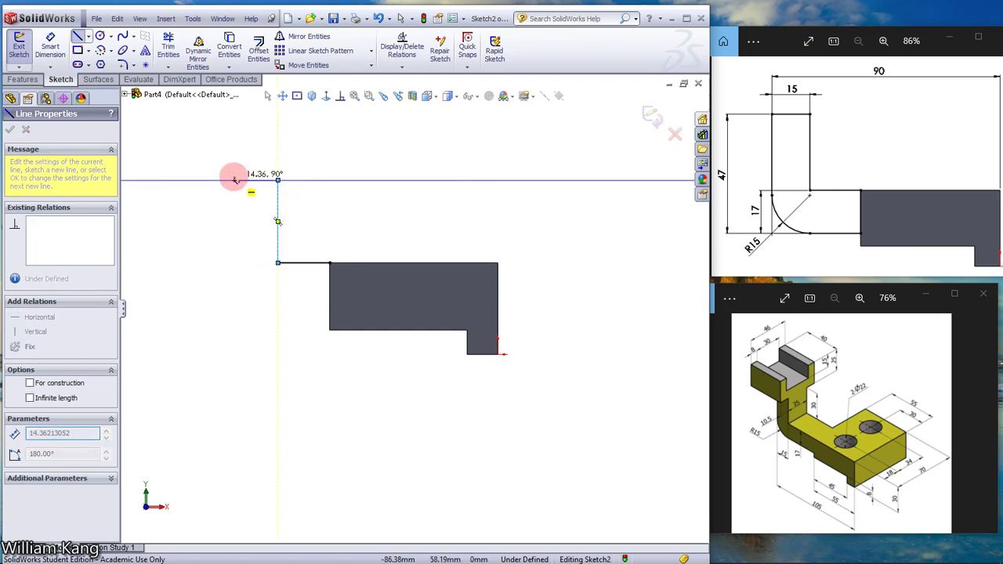
left_click(233, 181)
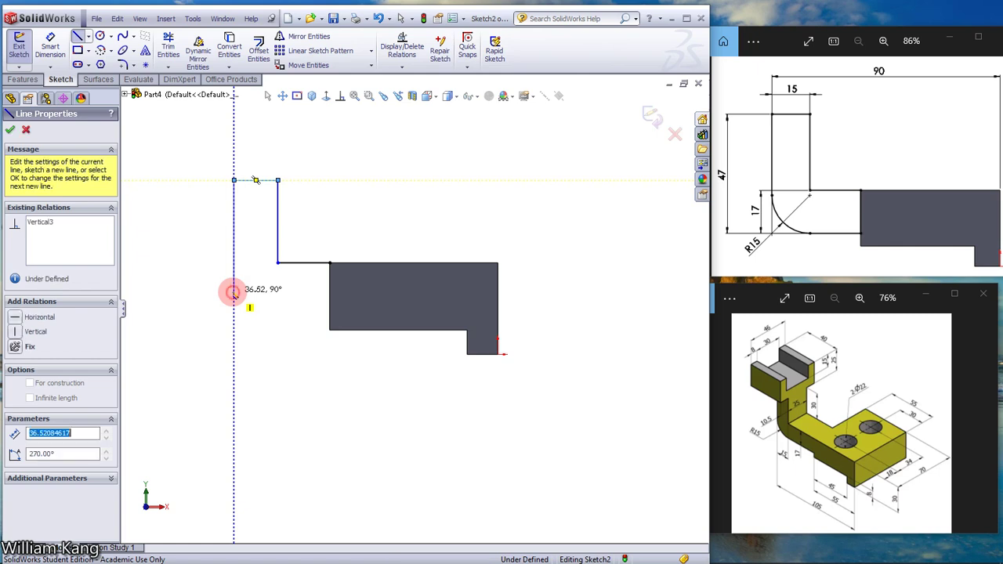
left_click(234, 292)
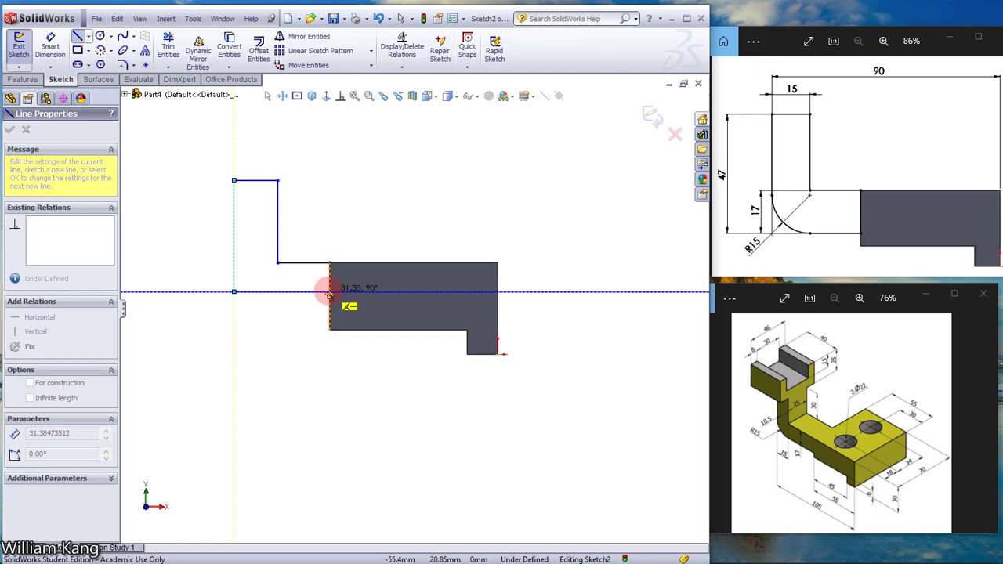
left_click(329, 292)
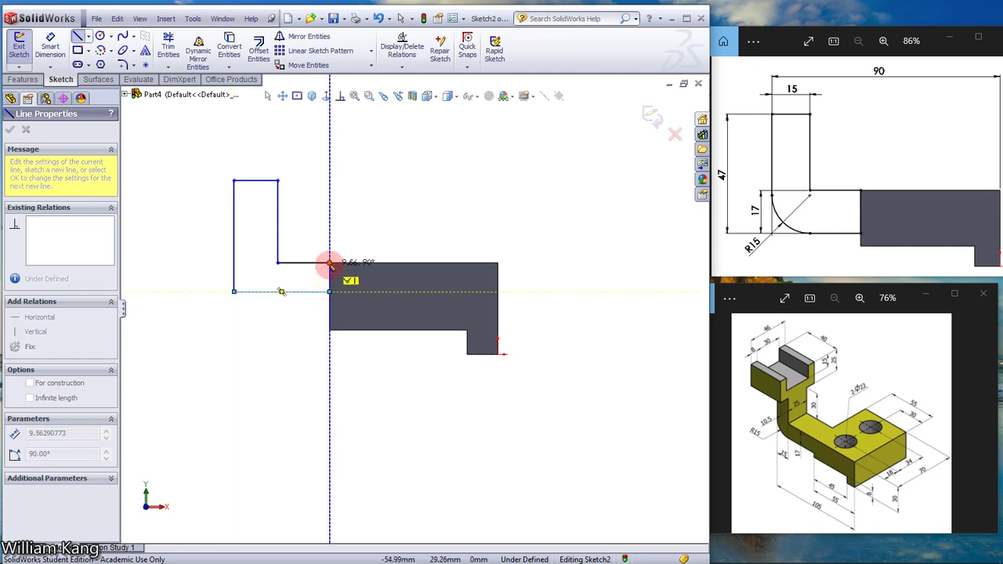
left_click(329, 263)
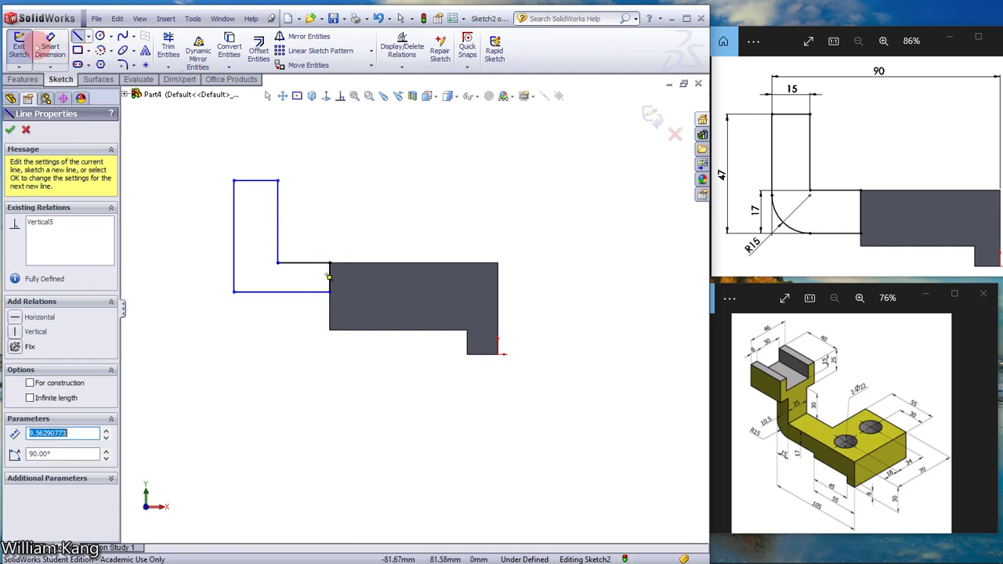
- Dimension the upright's top line to 15 mm and its left line to 47 mm
left_click(43, 47)
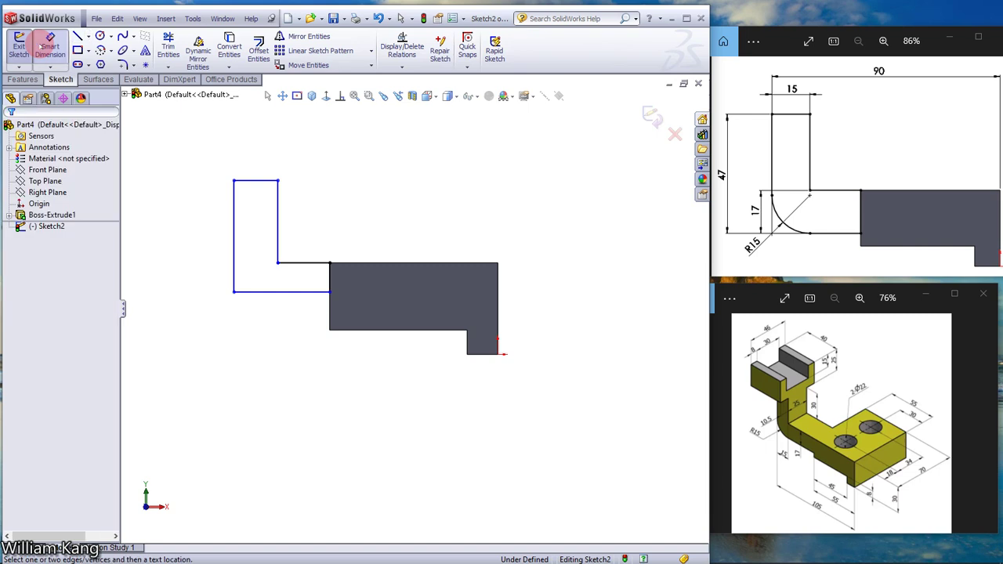
left_click(263, 181)
left_click(262, 163)
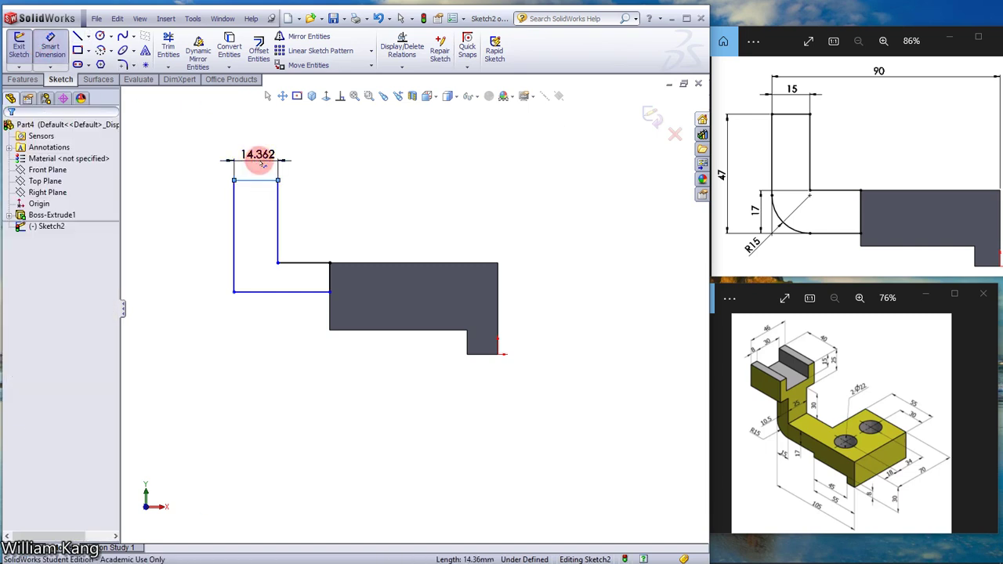
type("15")
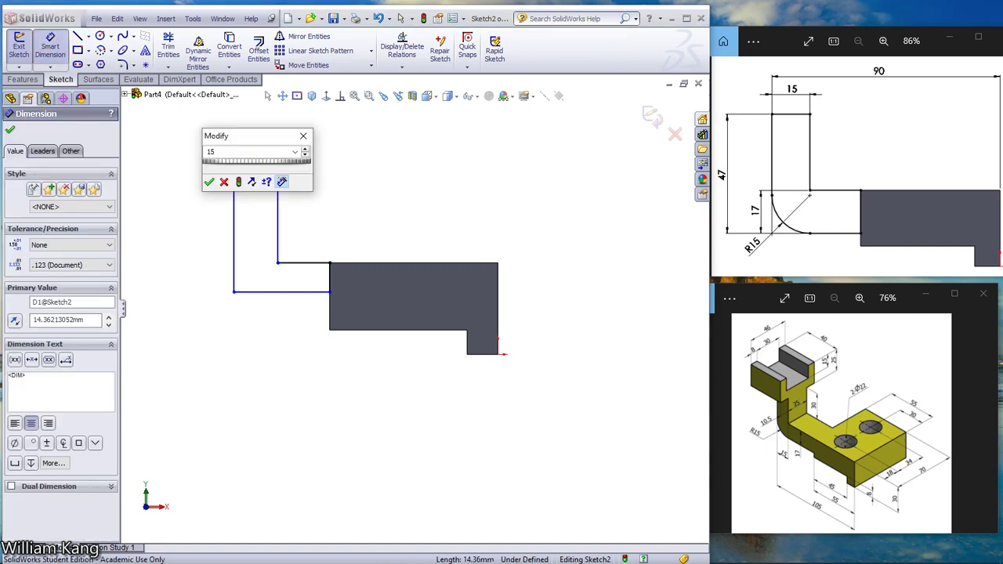
key("Return")
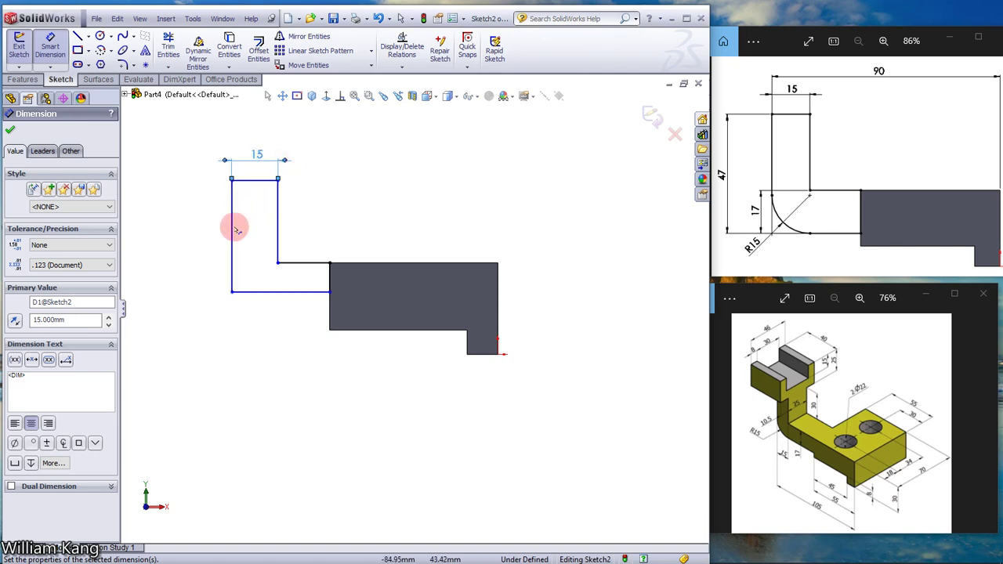
left_click(232, 232)
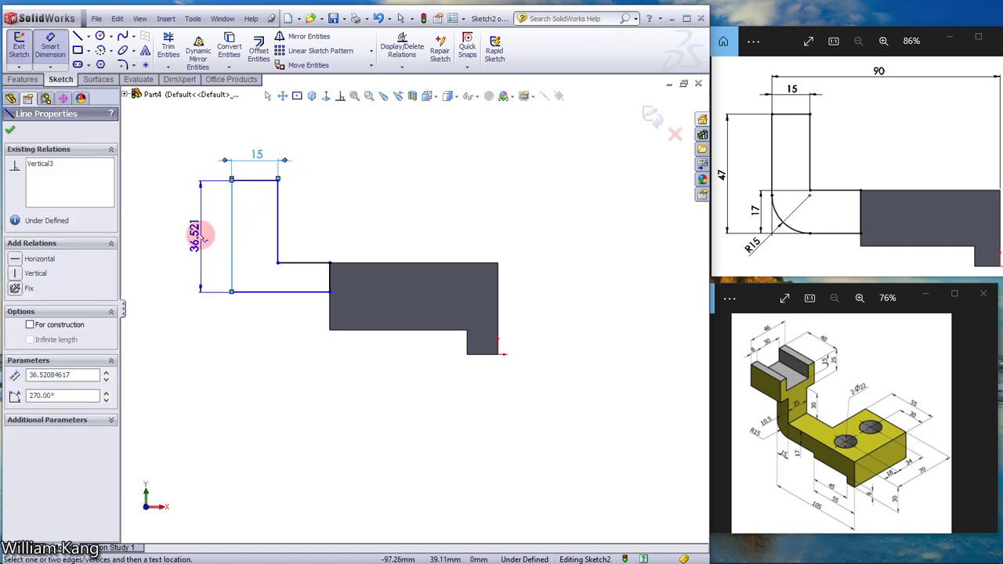
left_click(202, 235)
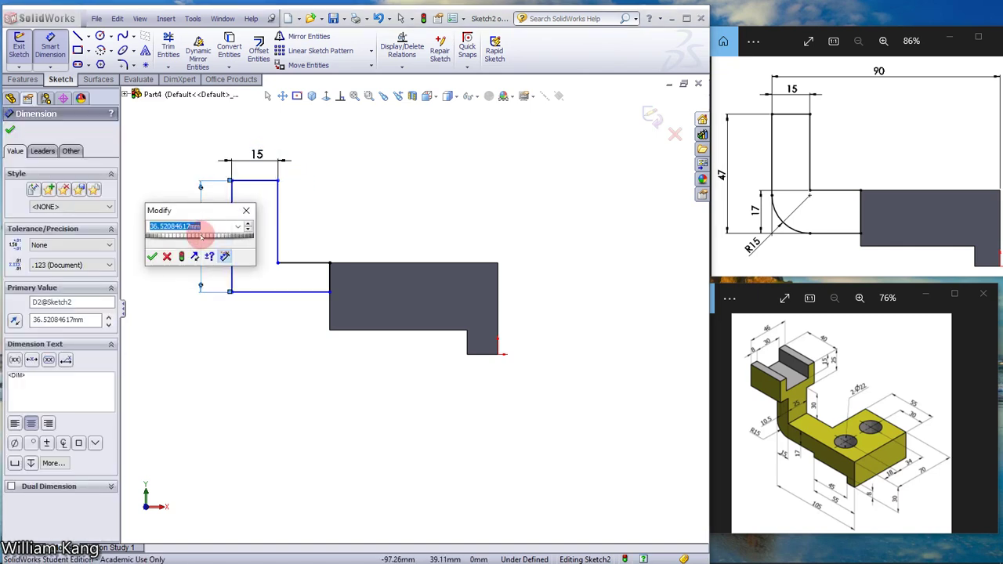
type("47")
left_click(201, 236)
key("Return")
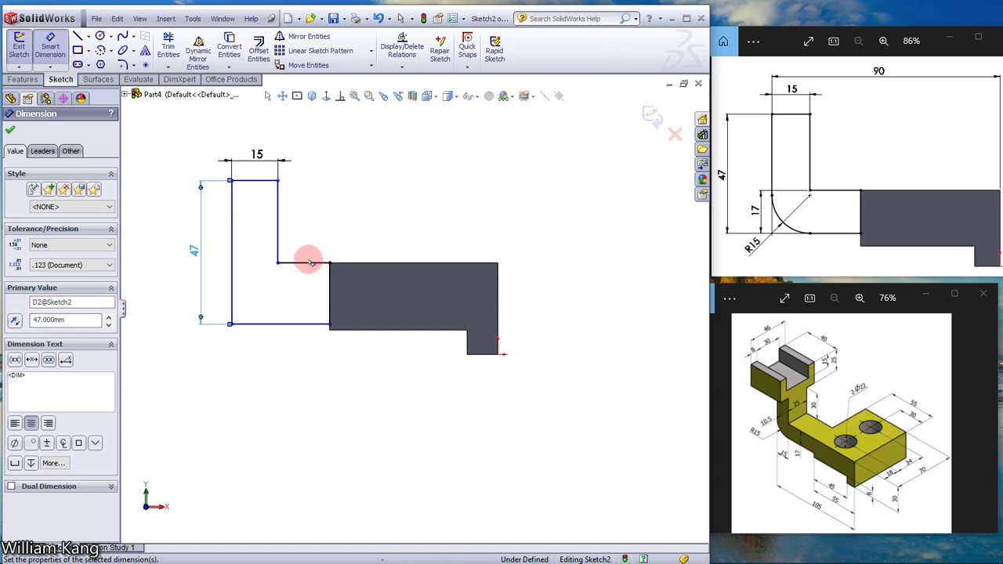
- Set the step height to 17 mm and the left-line-to-base-edge width to 90 mm
left_click(300, 323)
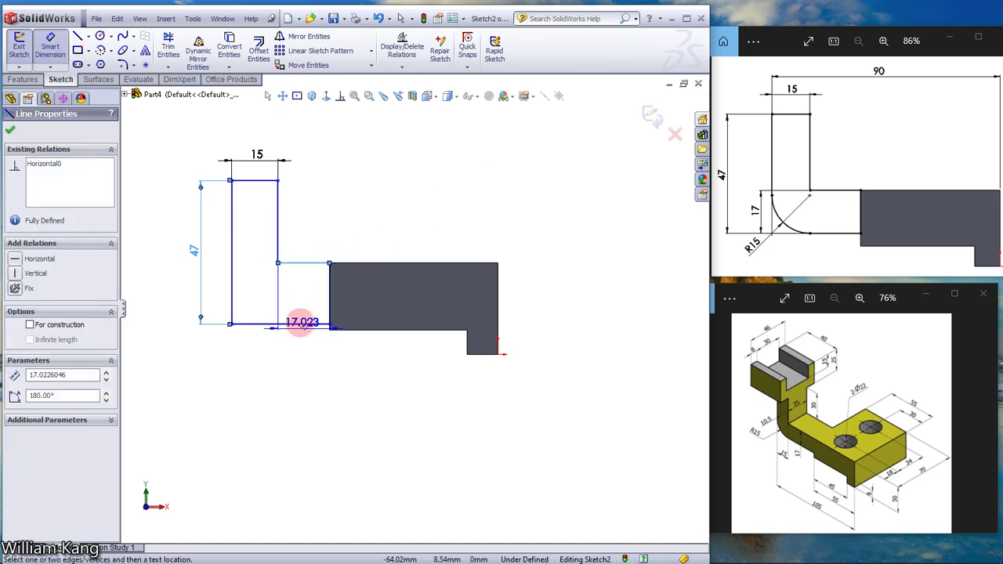
left_click(302, 263)
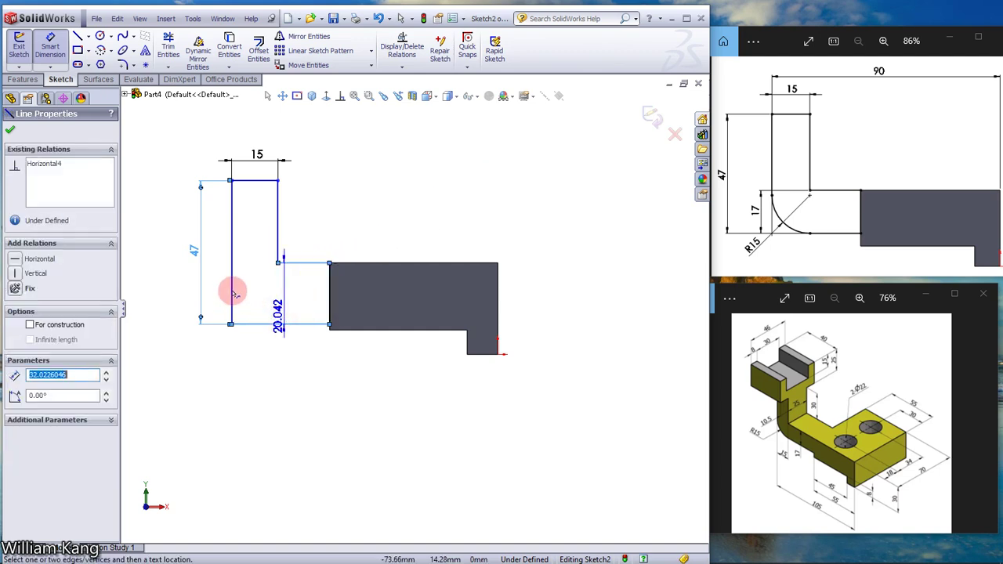
left_click(217, 286)
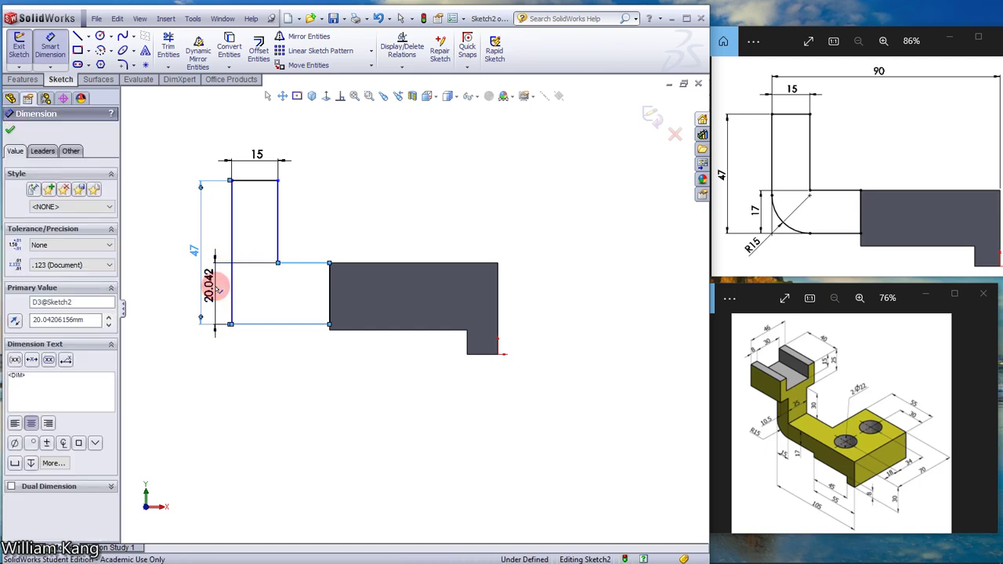
type("17")
key("Return")
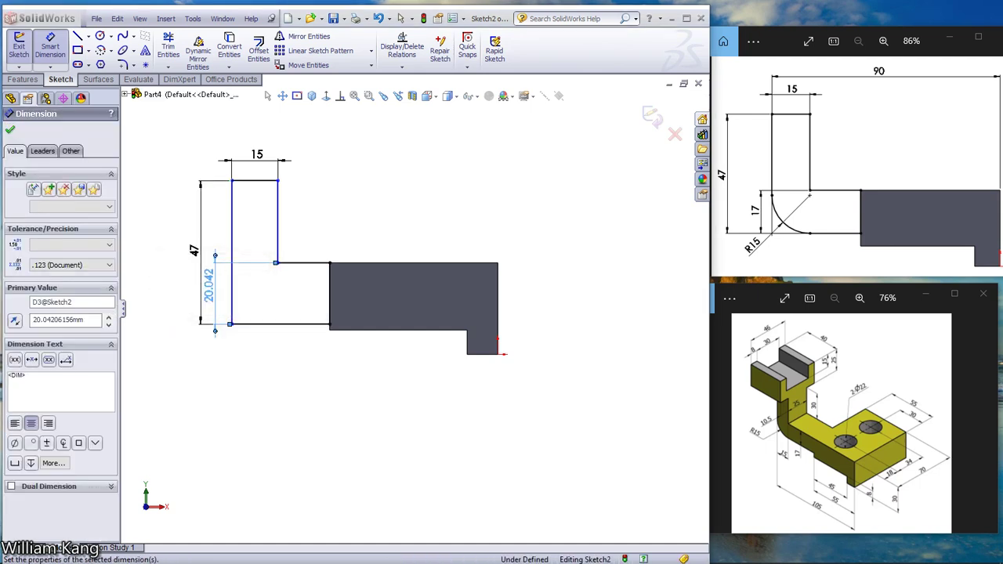
left_click(292, 367)
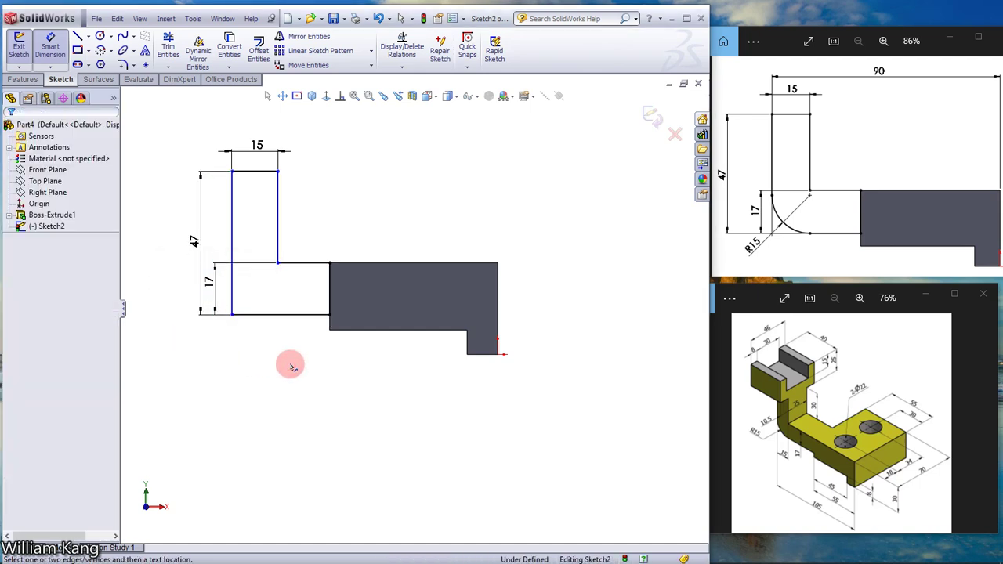
left_click(234, 225)
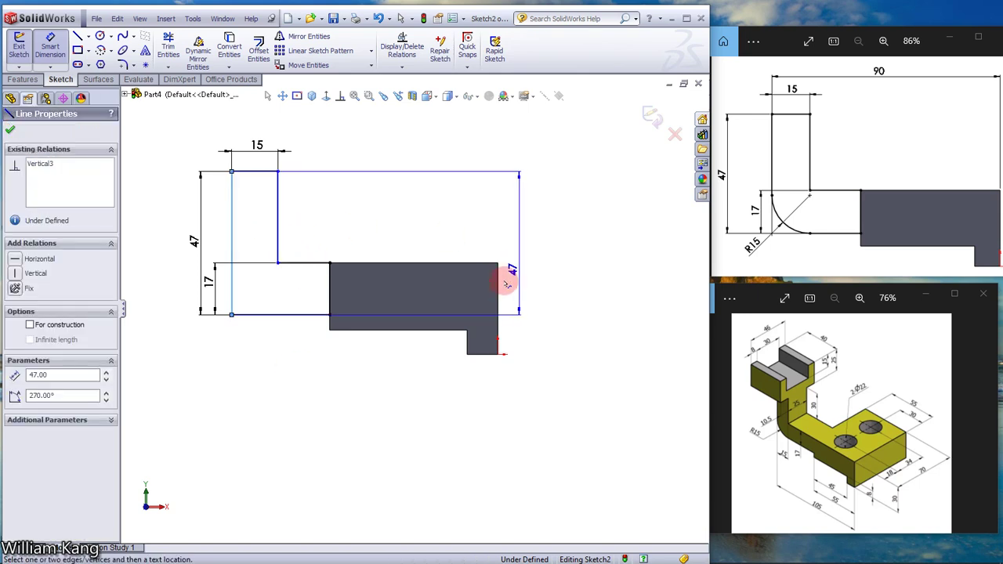
left_click(496, 287)
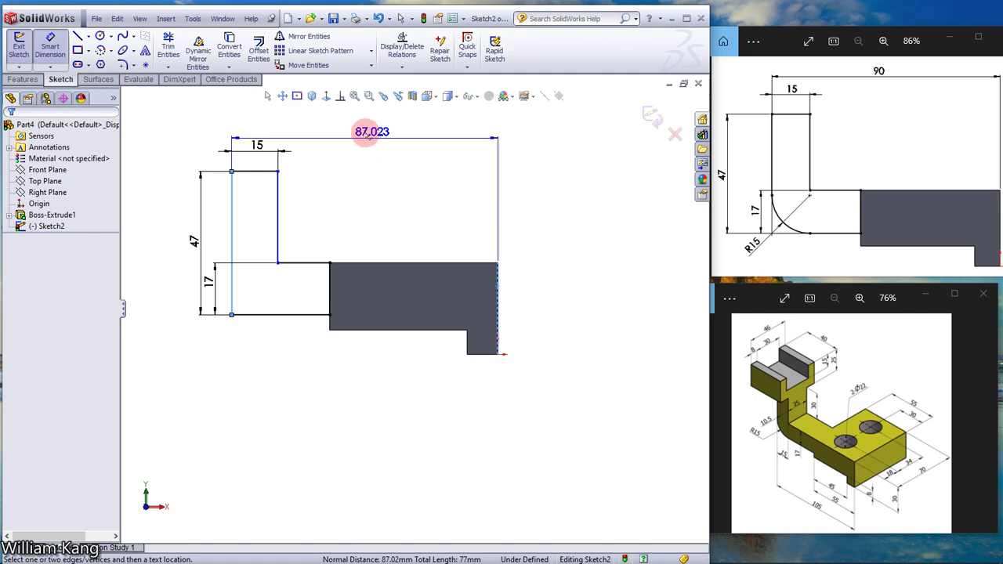
left_click(365, 135)
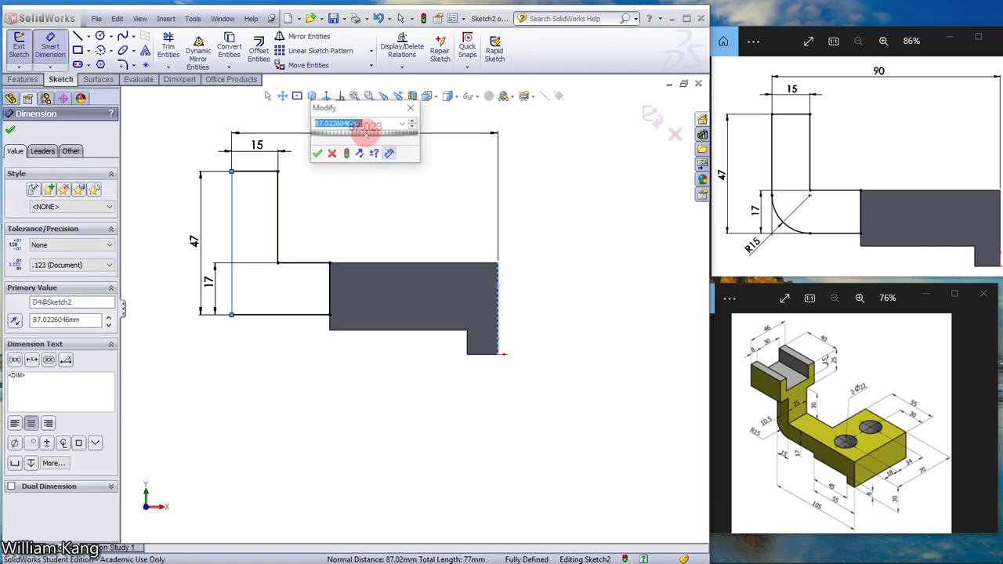
type("90")
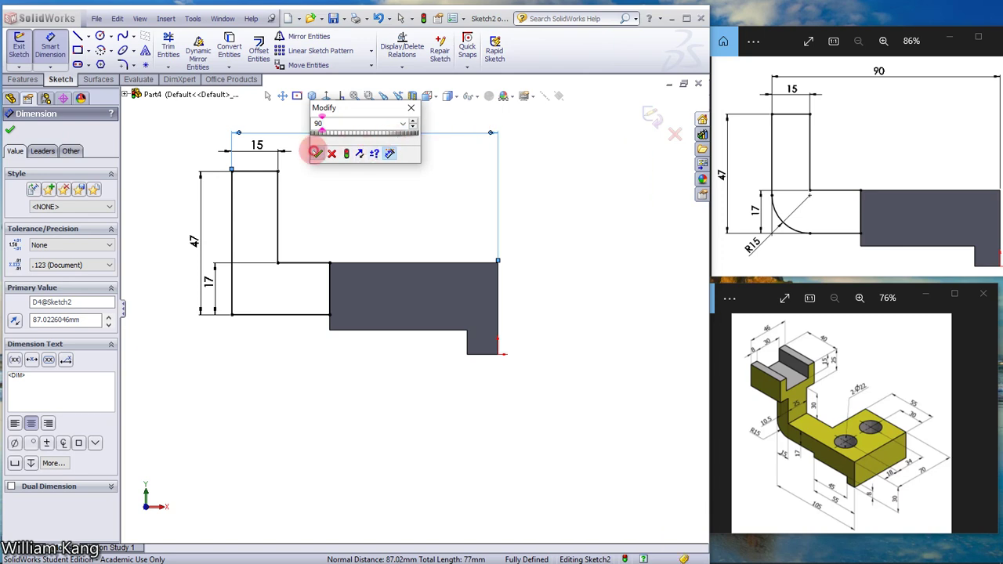
left_click(316, 153)
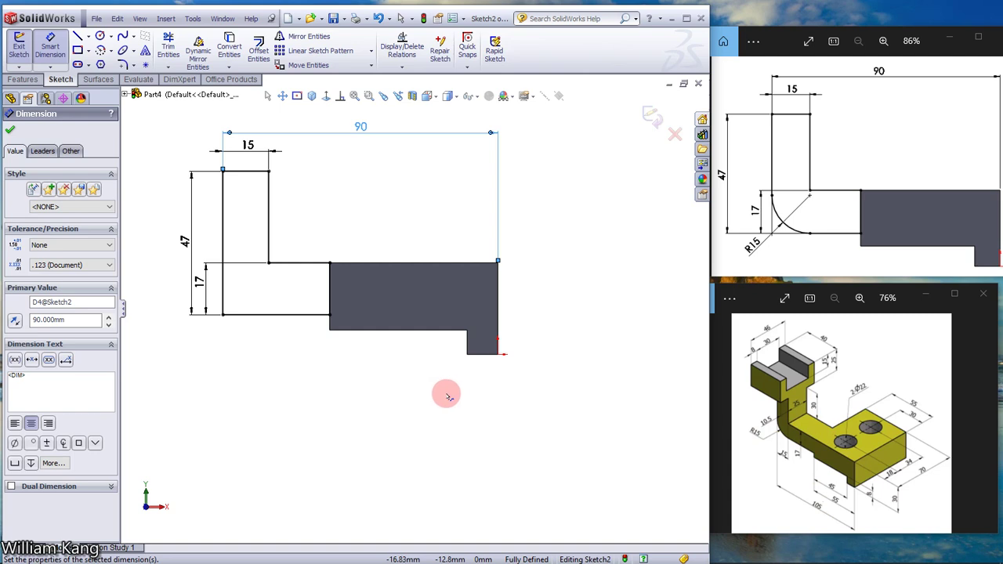
- Add a 15 mm sketch fillet at the lower-left corner of Sketch2 and exit the sketch
left_click(13, 130)
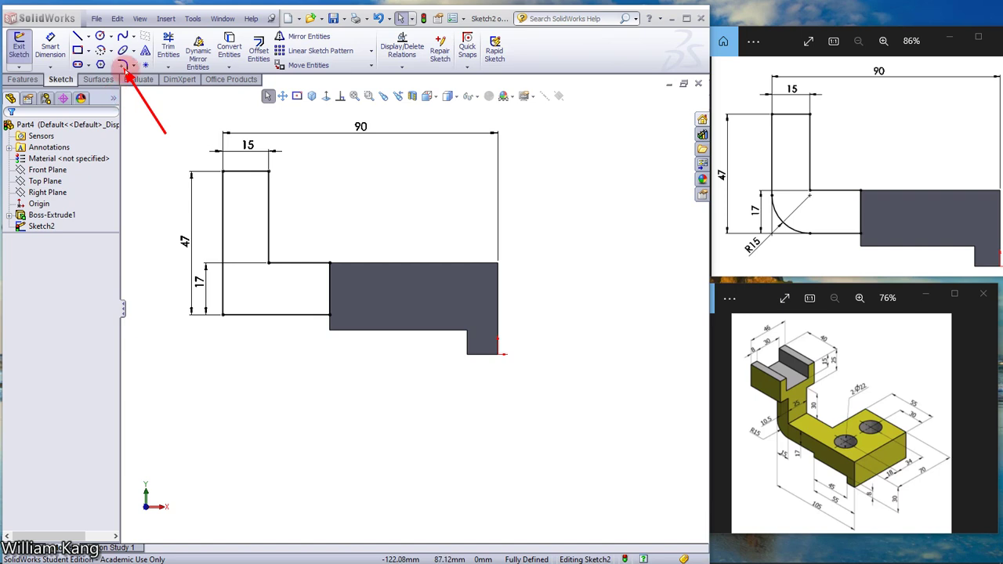
left_click(123, 64)
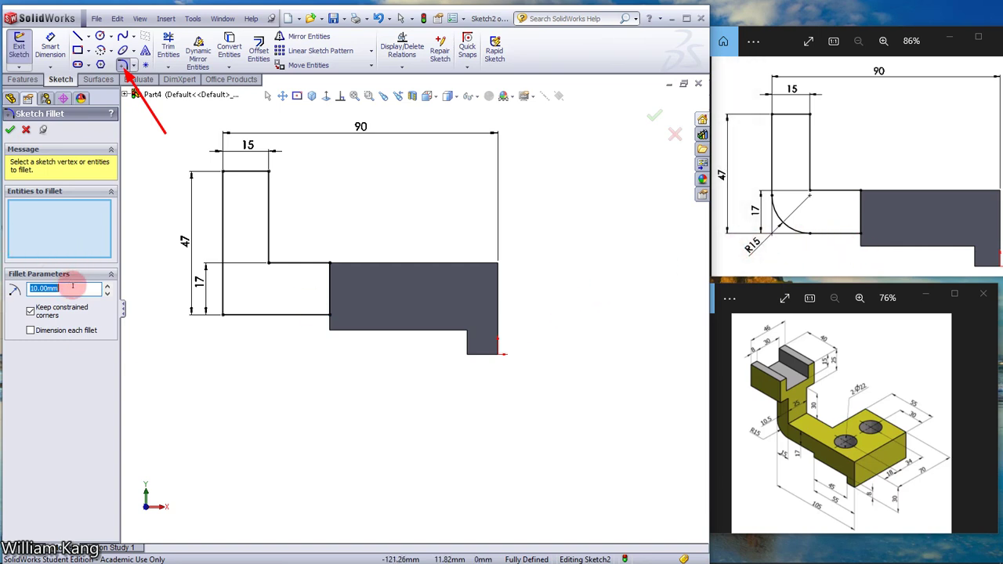
type("1")
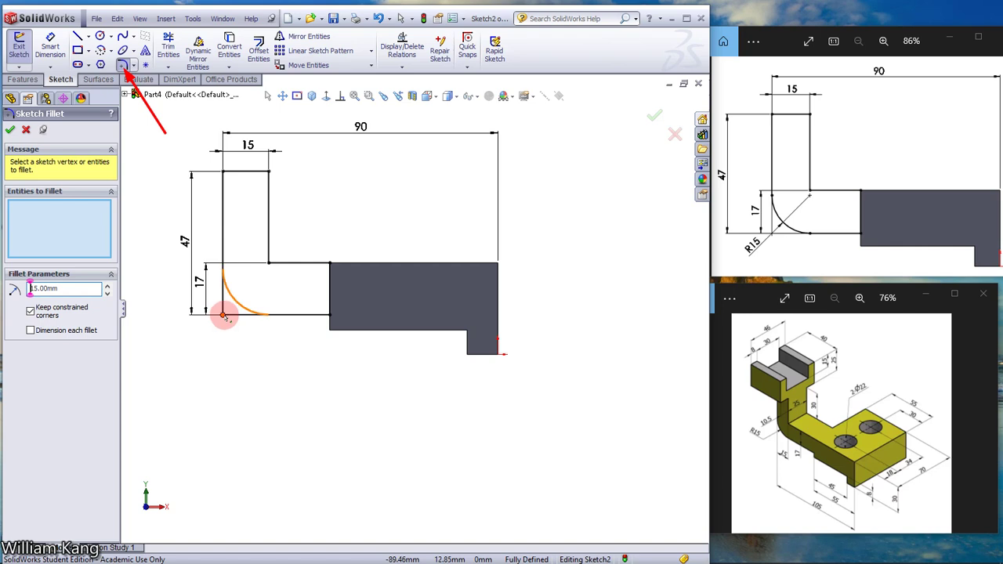
left_click(223, 315)
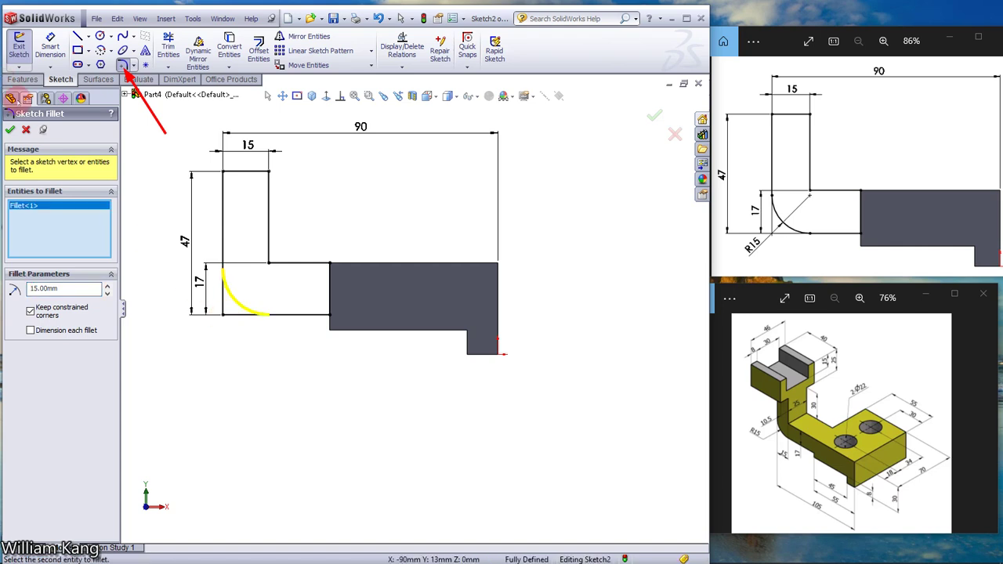
left_click(11, 129)
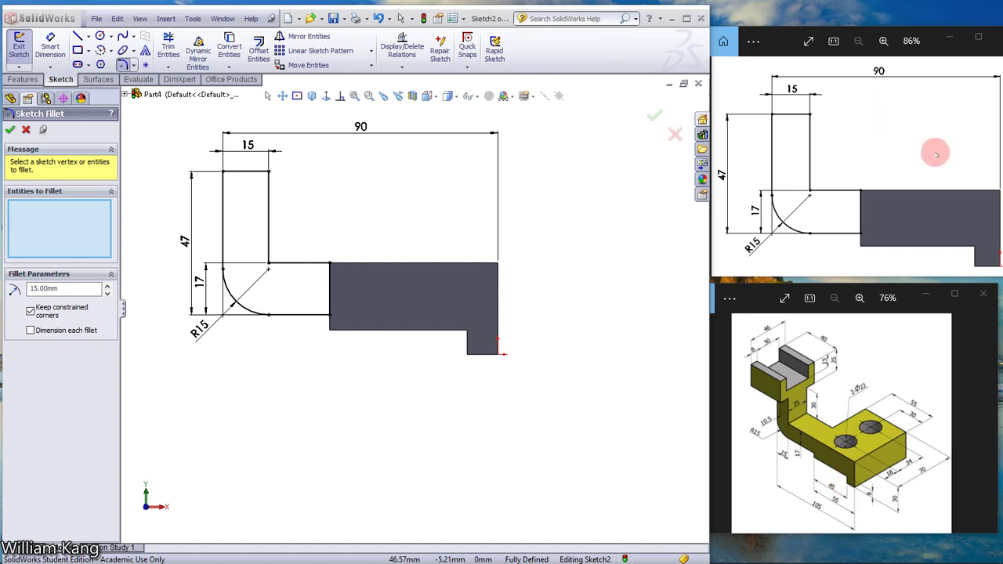
left_click(1000, 160)
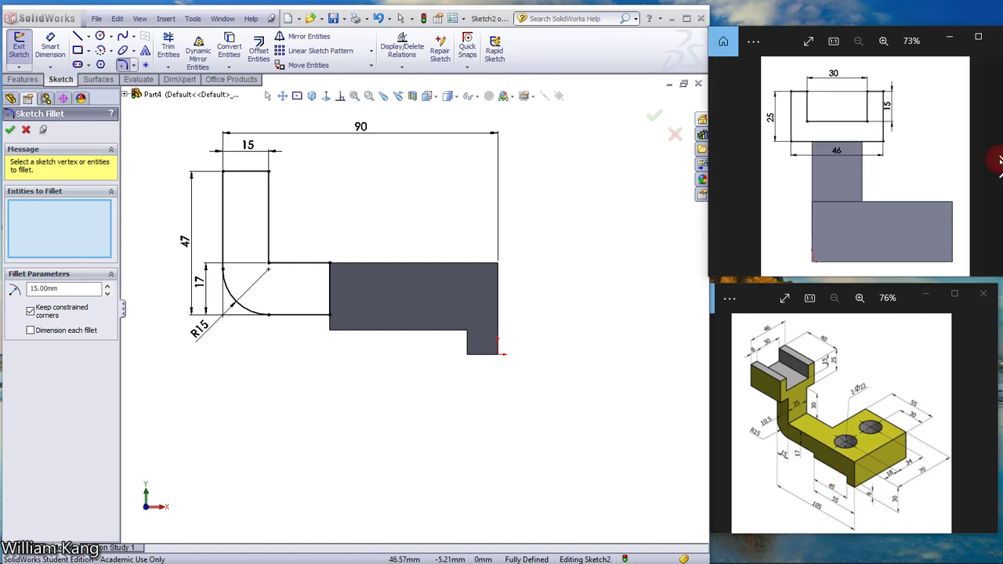
left_click(727, 169)
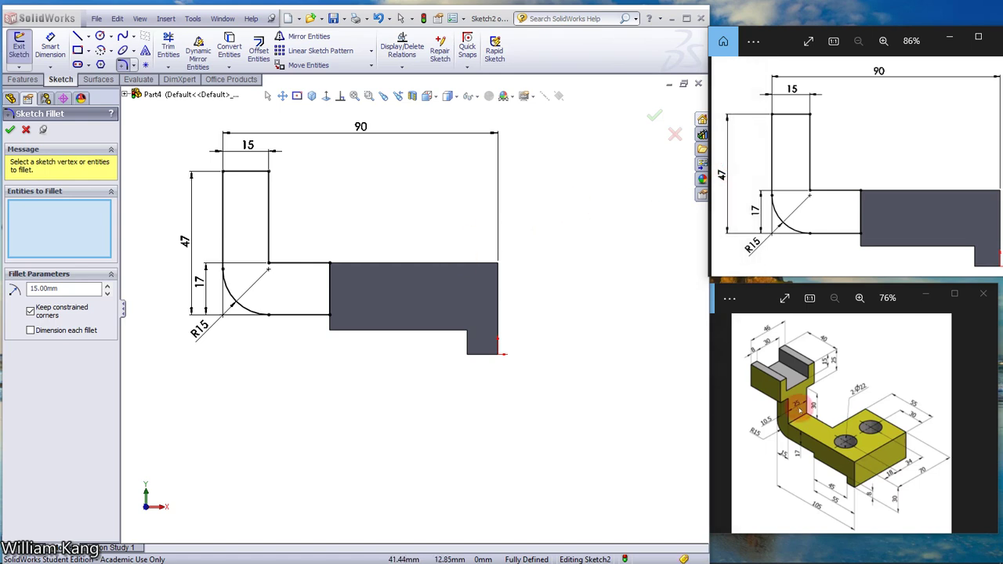
left_click(10, 130)
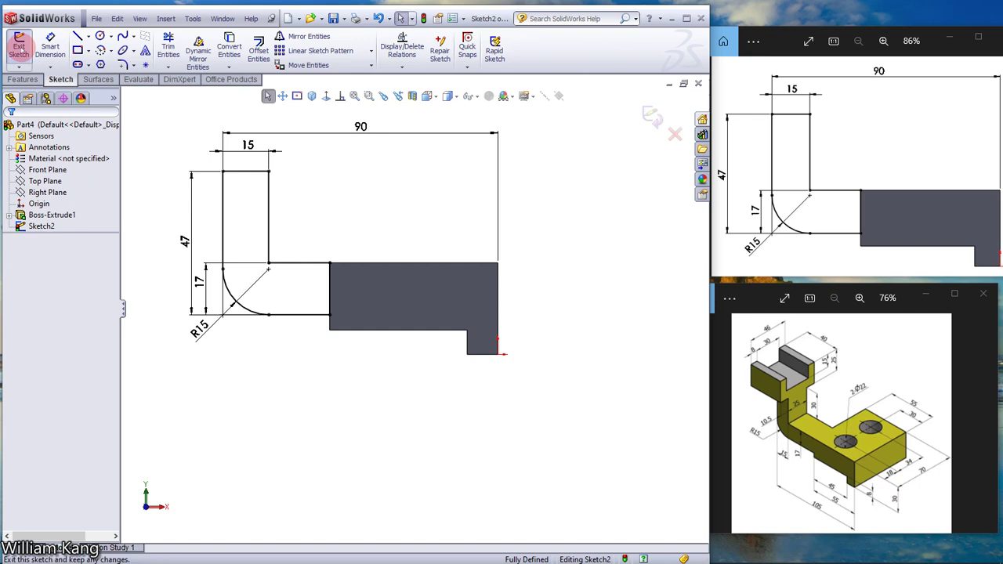
- Extrude the L profile 25 mm with reversed direction, previewing it in isometric
left_click(22, 80)
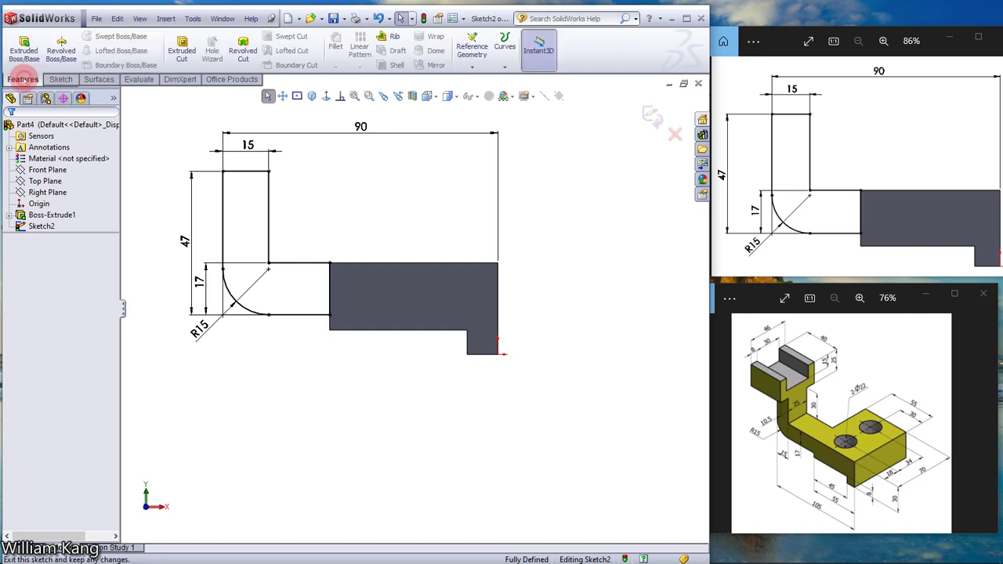
left_click(24, 49)
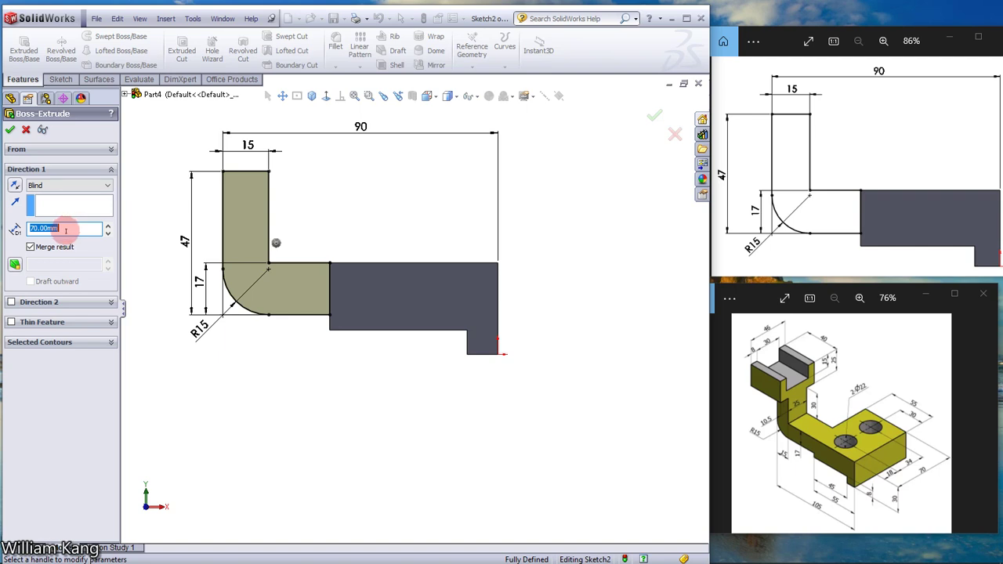
type("2")
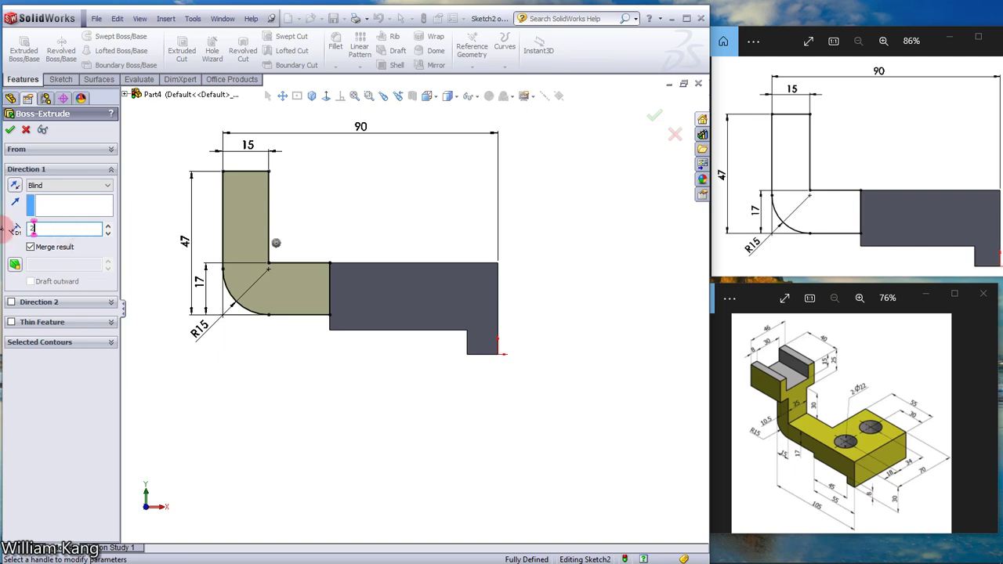
type("5.00mm")
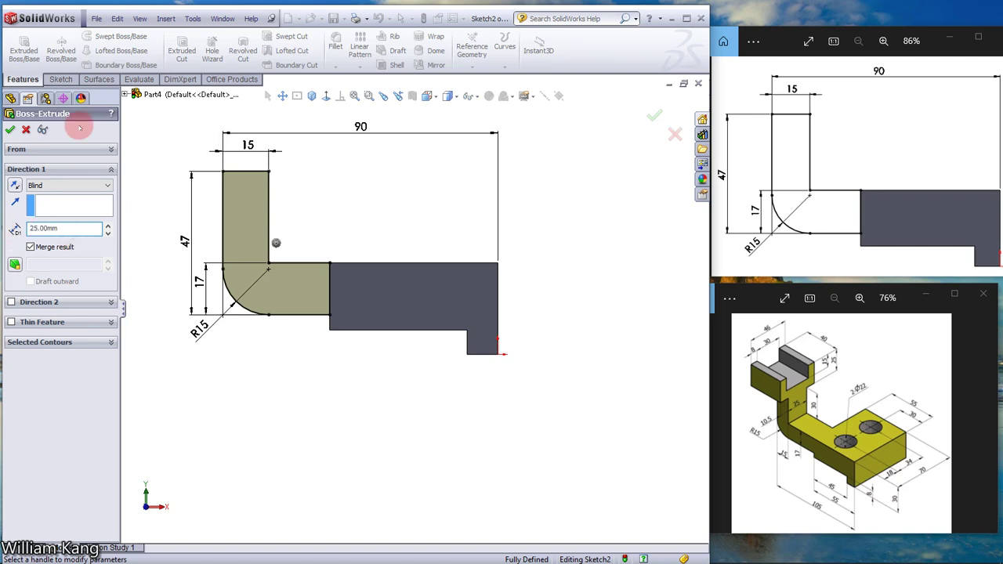
left_click(312, 96)
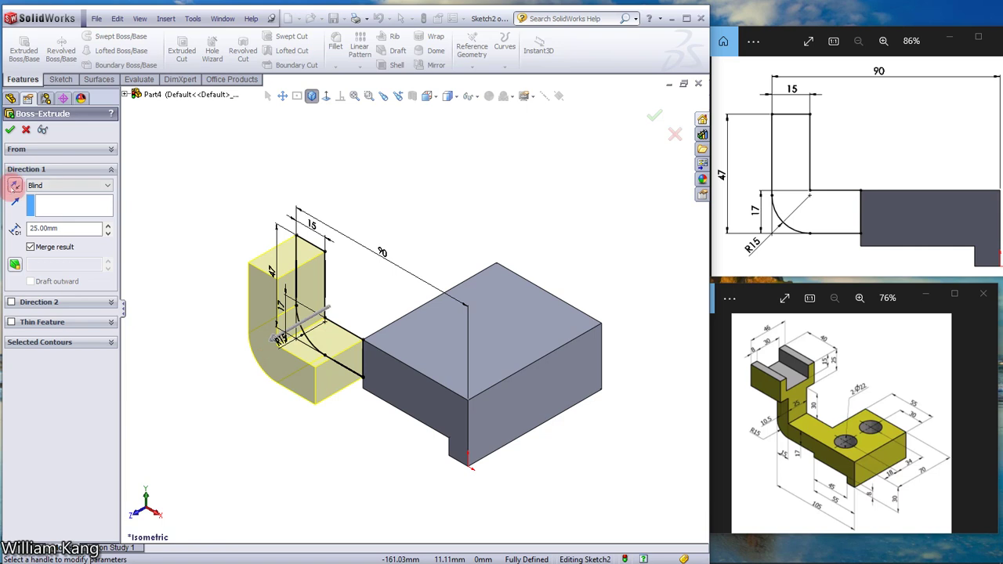
left_click(15, 185)
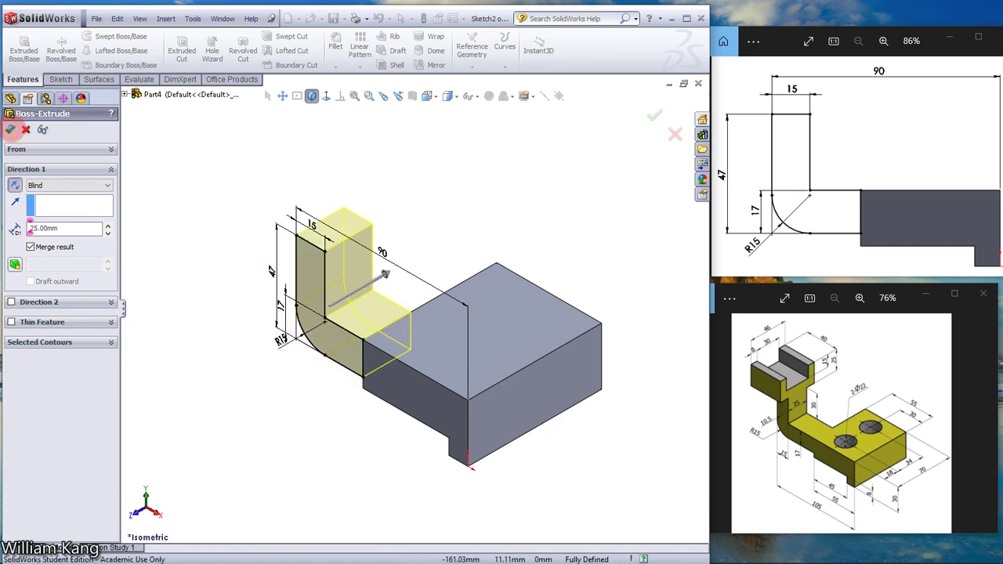
left_click(11, 130)
left_click(208, 198)
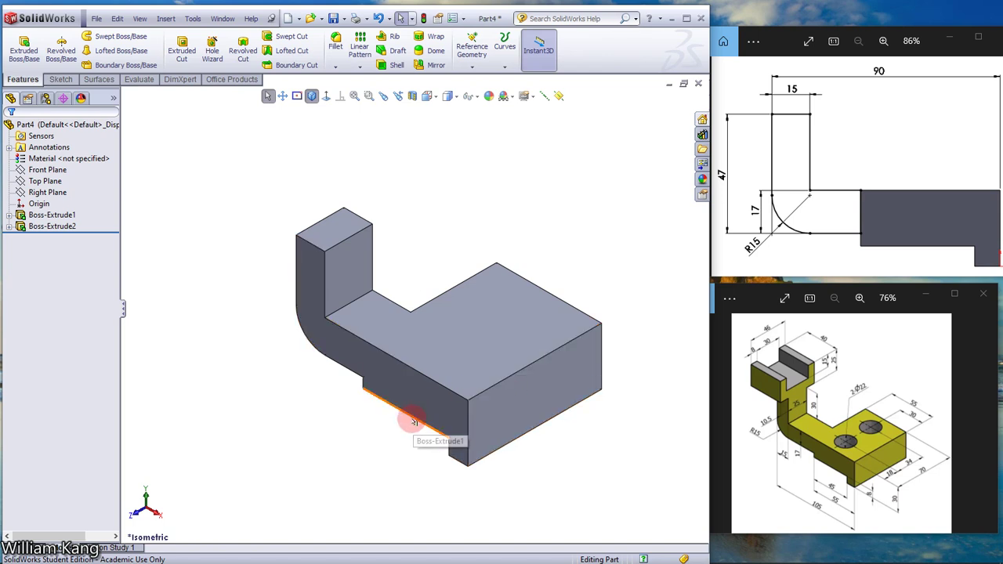
- Reopen Sketch2 under Boss-Extrude2 for editing and view it normal to its plane
left_click(39, 203)
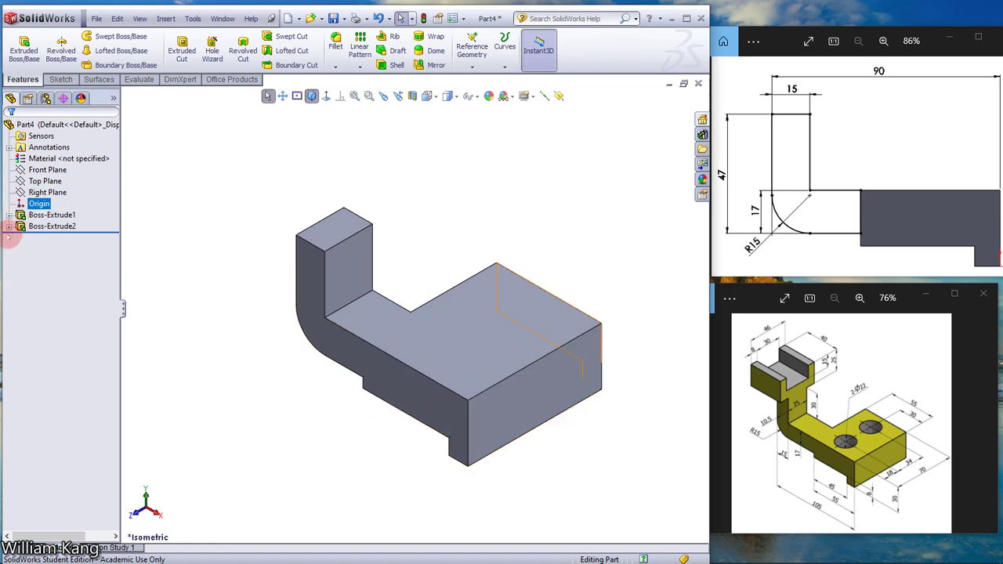
left_click(6, 227)
left_click(54, 237)
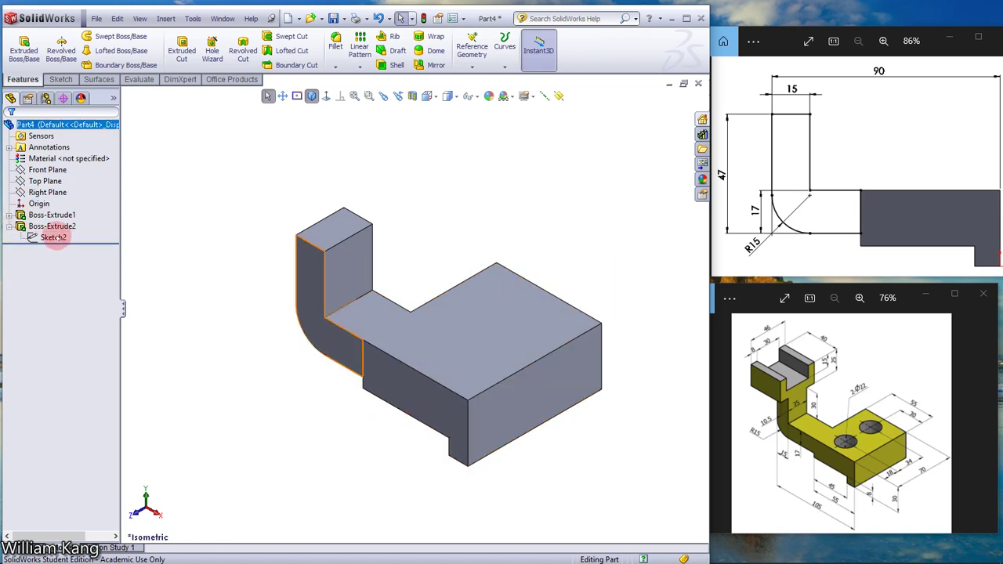
right_click(56, 237)
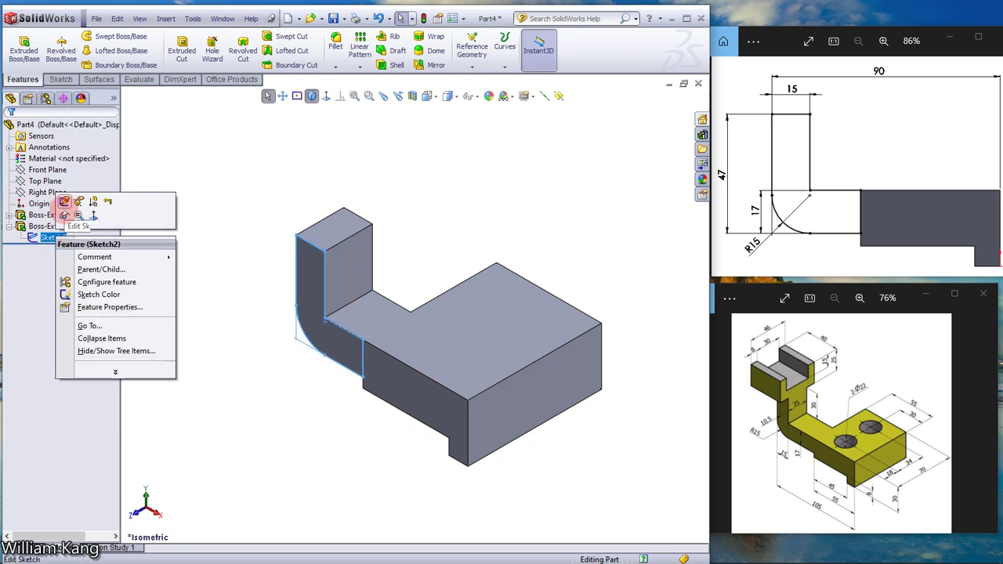
left_click(64, 201)
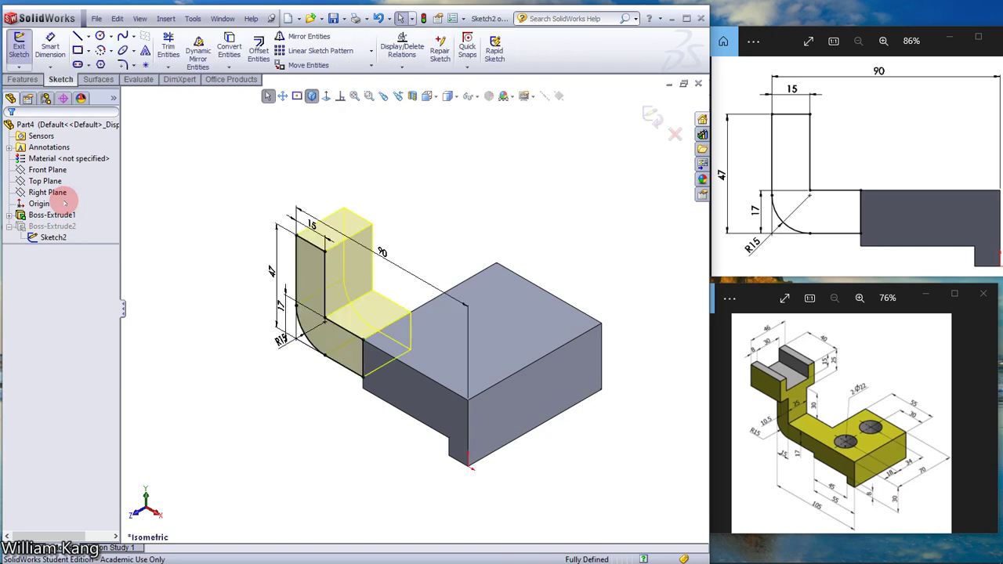
left_click(331, 101)
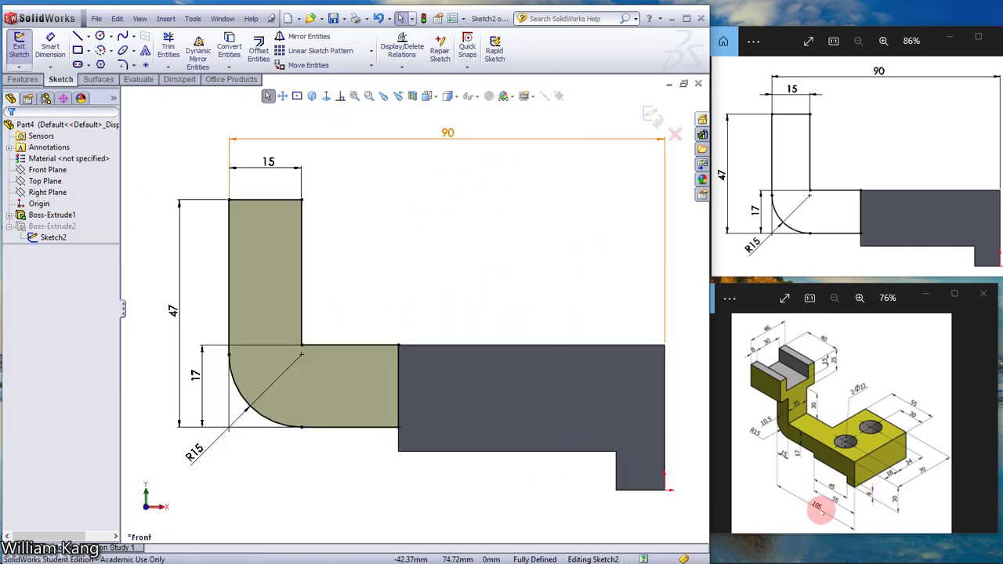
- Change the 90 mm overall width to 105 and exit the sketch to rebuild
left_click(448, 133)
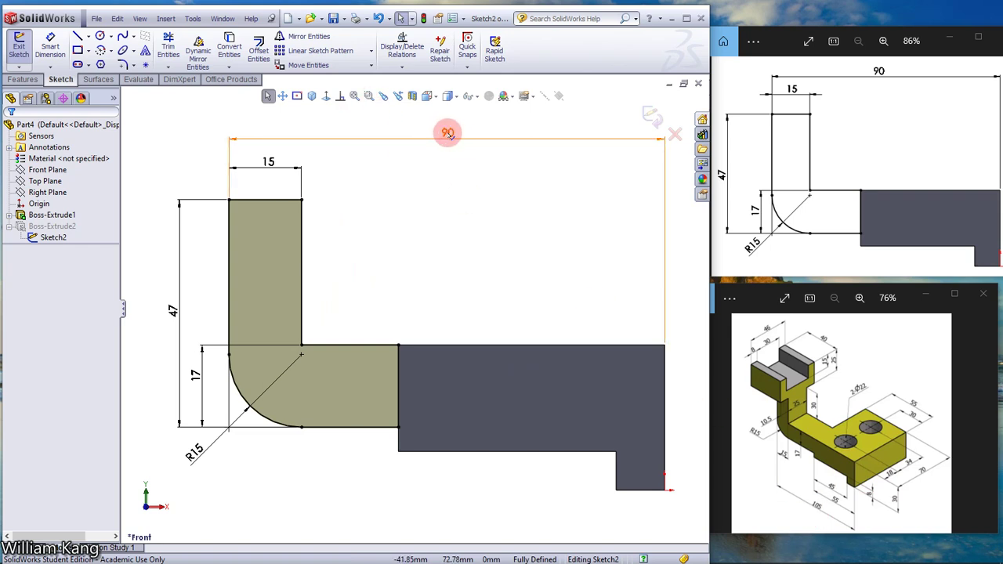
double_click(447, 134)
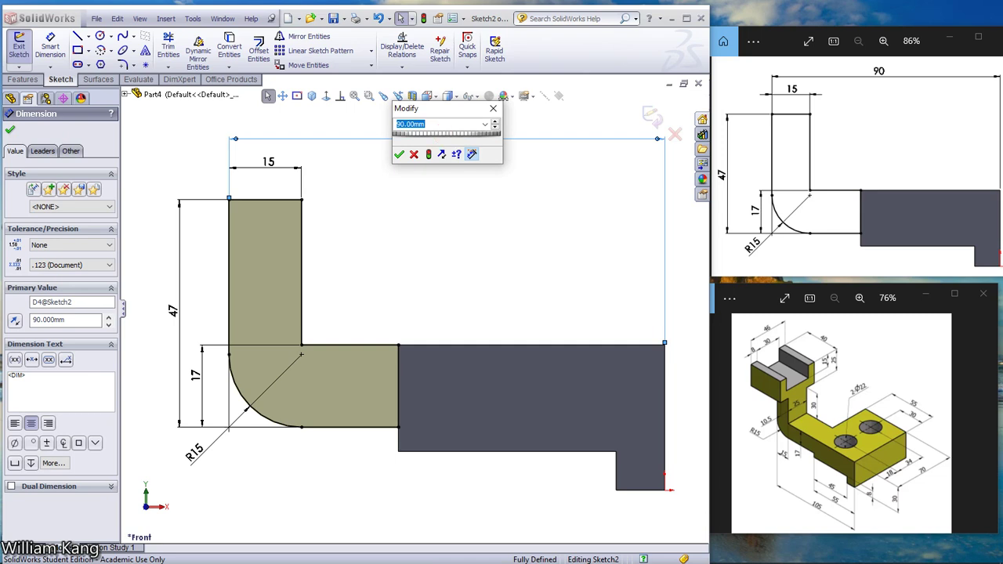
type("05")
key("Return")
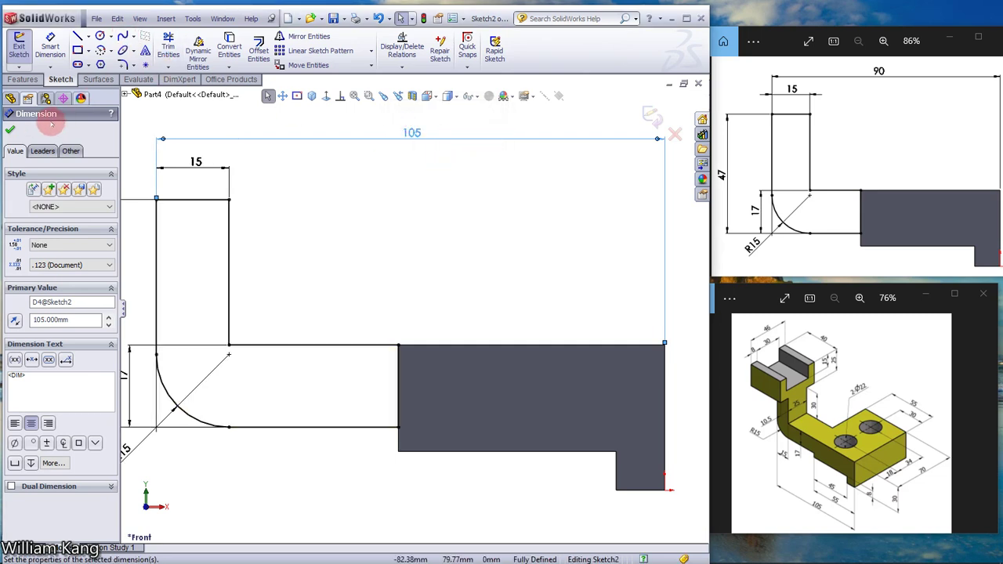
left_click(9, 130)
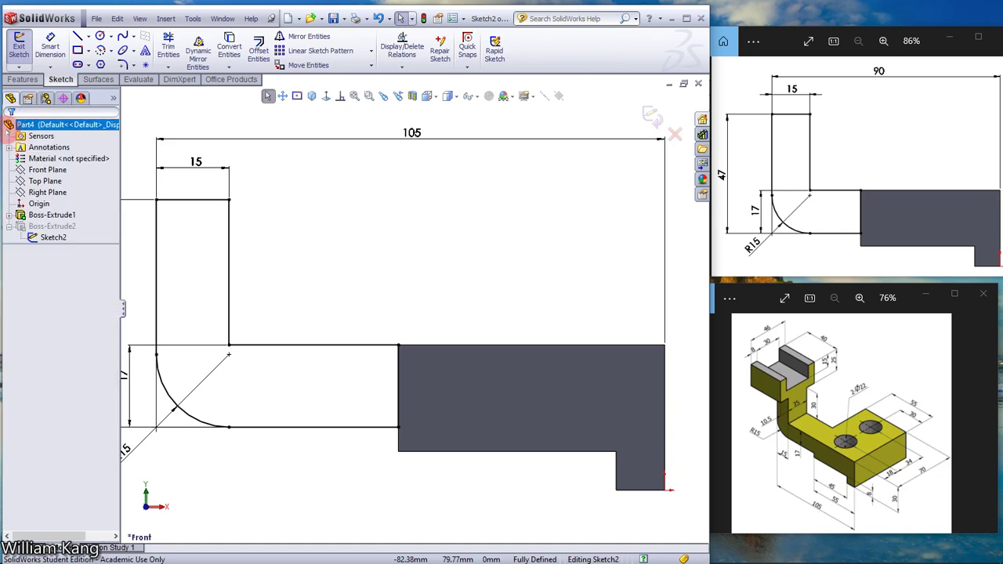
left_click(53, 236)
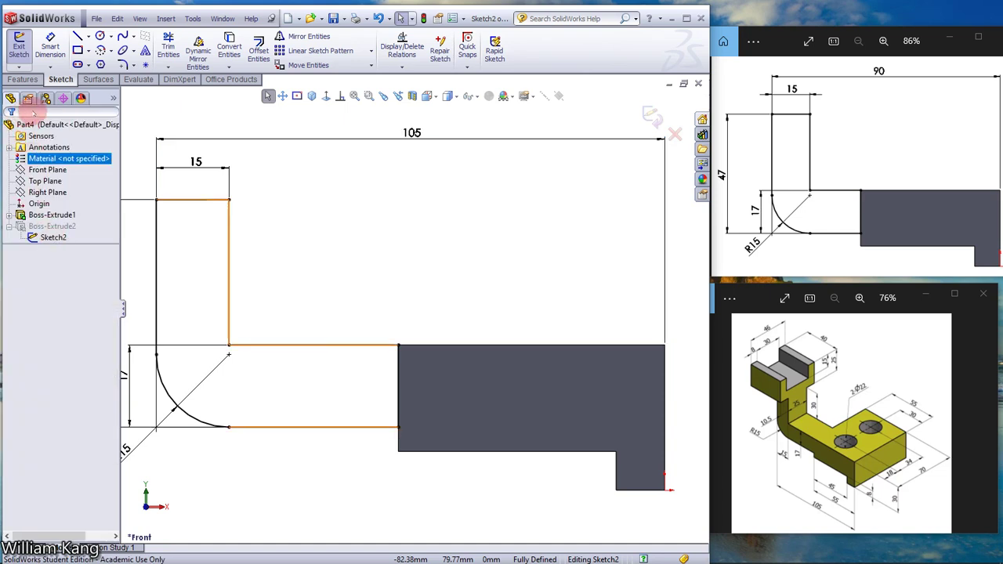
left_click(291, 112)
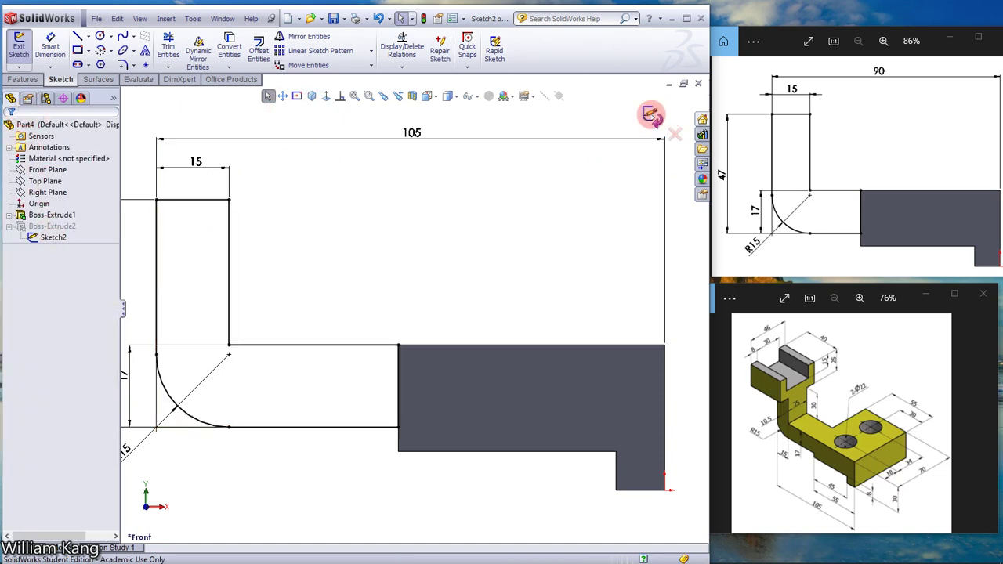
left_click(650, 115)
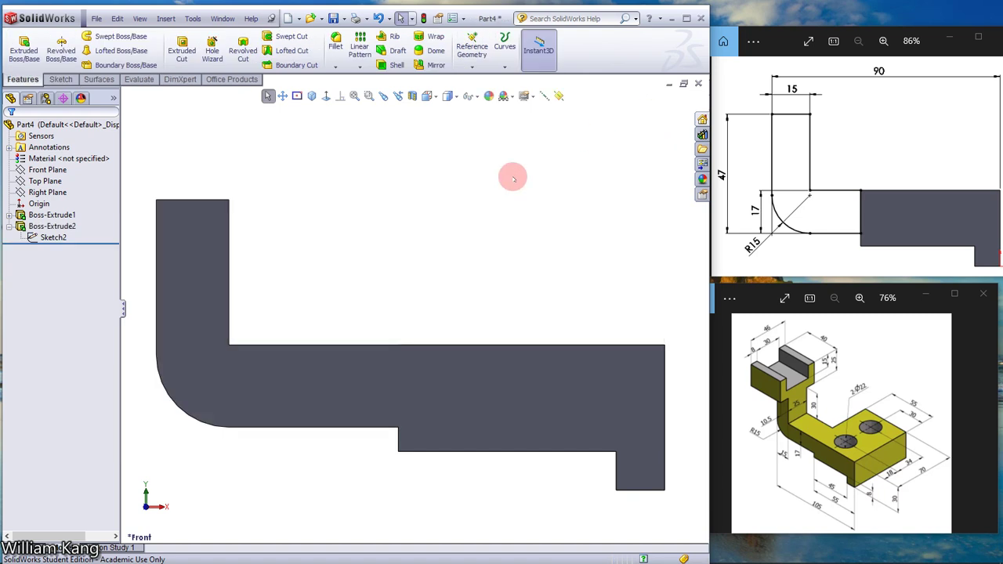
- Show the part in isometric, bring up the 30/25/15/46 top-view drawing, and select the upright's side face
left_click(312, 95)
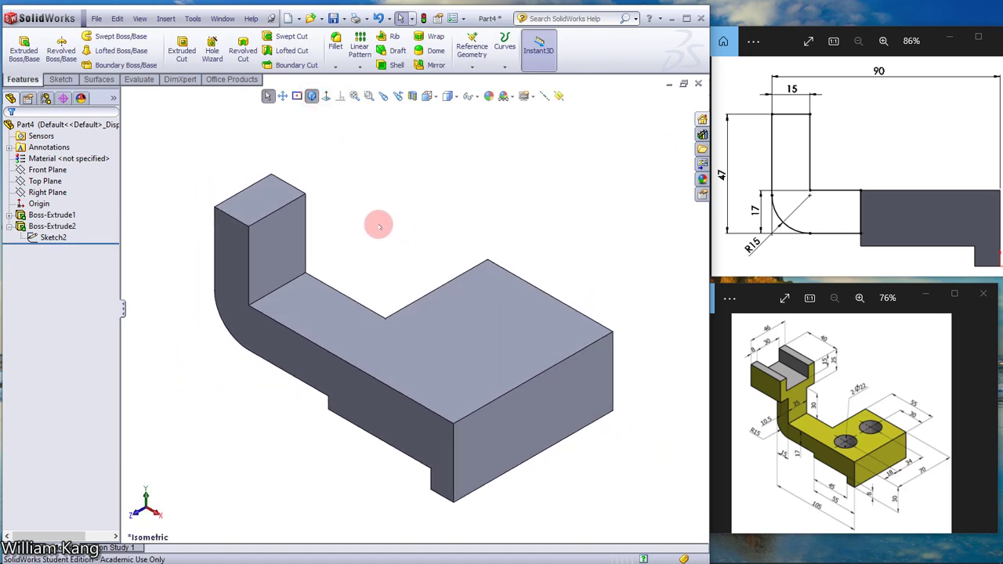
scroll(378, 226, "up", 2)
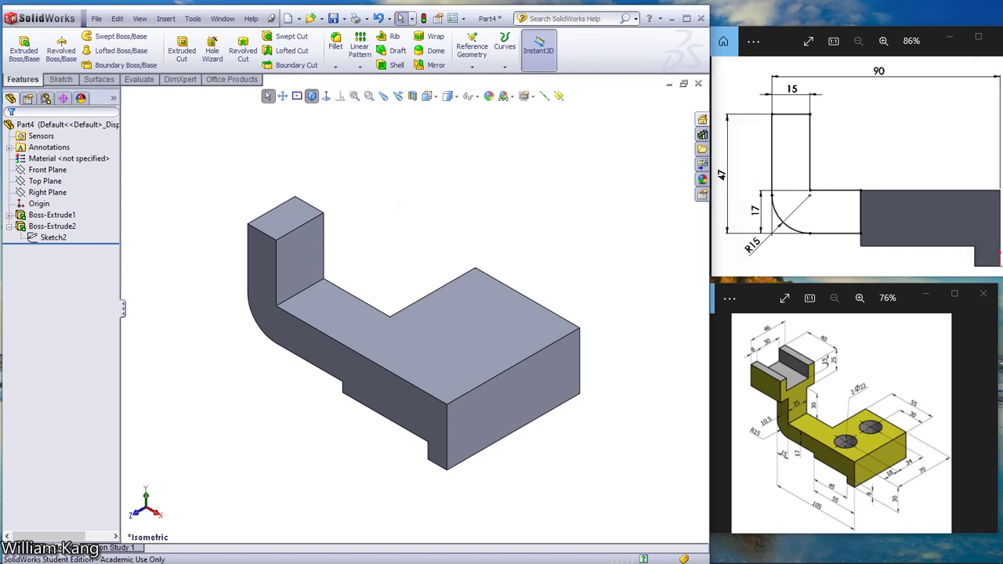
left_click(995, 166)
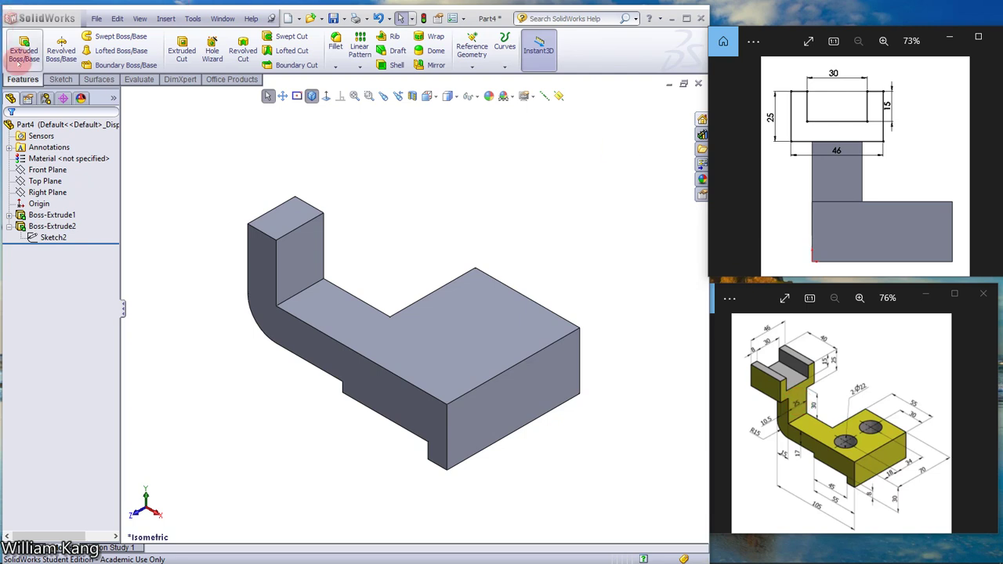
left_click(296, 248)
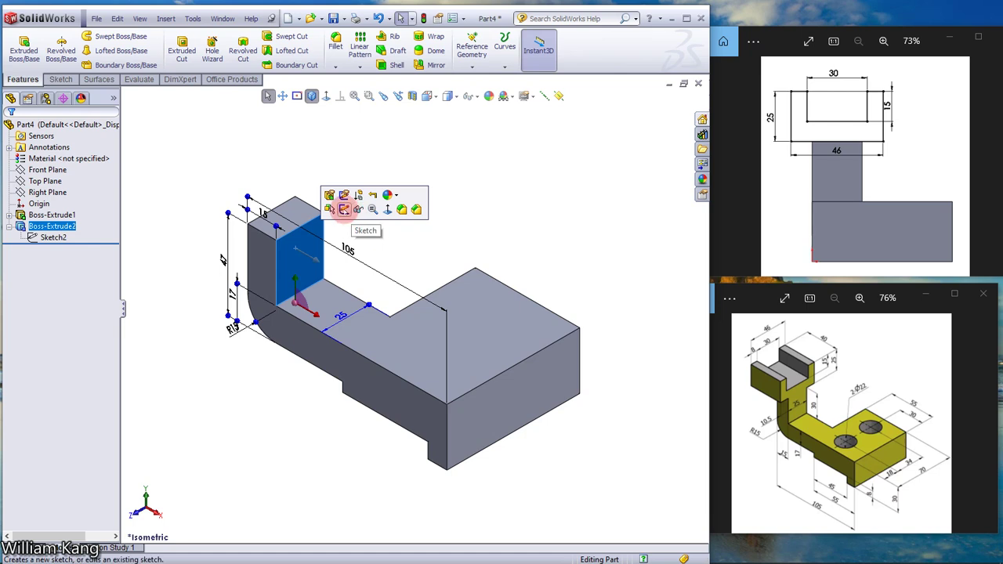
- Start a sketch on the upright's side face, view it normal, and draw a corner rectangle
left_click(344, 209)
left_click(326, 96)
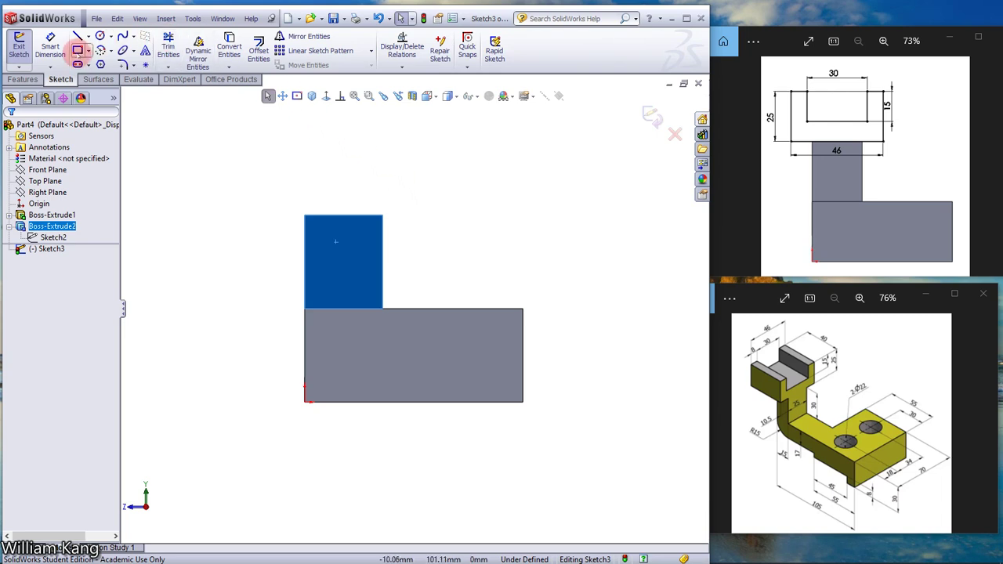
left_click(77, 50)
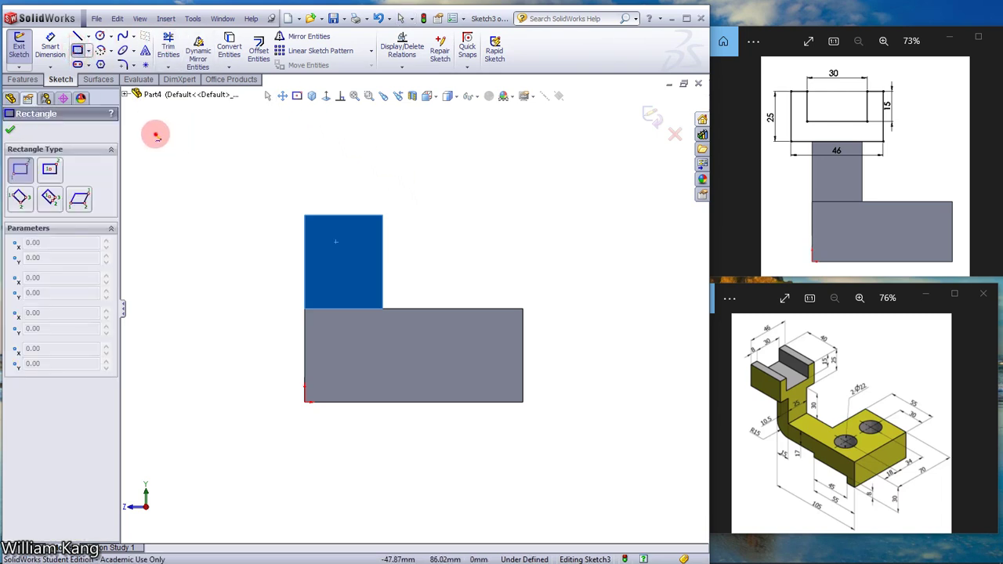
mouse_move(157, 134)
left_mouse_down()
mouse_move(171, 184)
mouse_move(275, 188)
left_mouse_up()
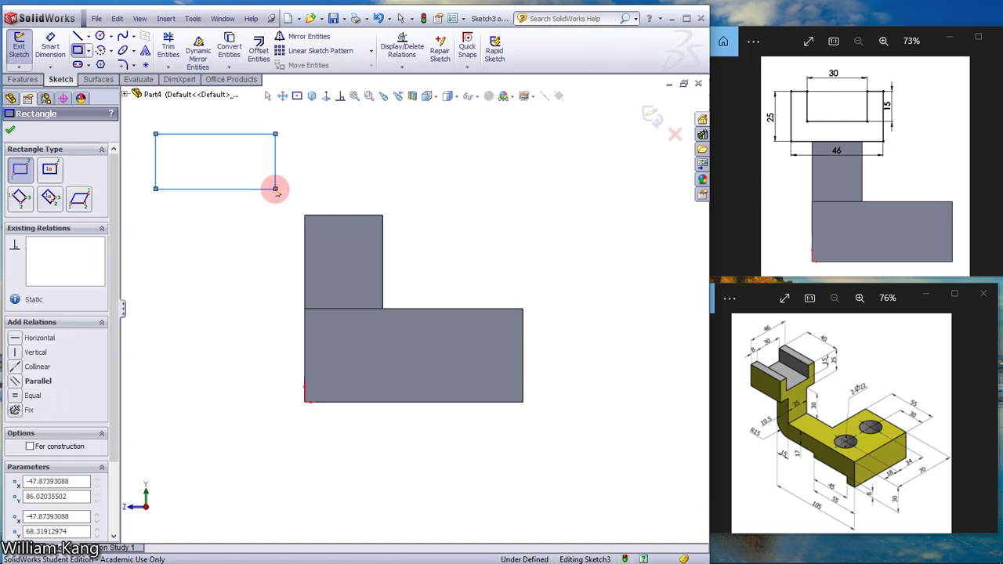
- Dimension the rectangle 46 mm wide and 25 mm tall
left_click(51, 49)
left_click(199, 190)
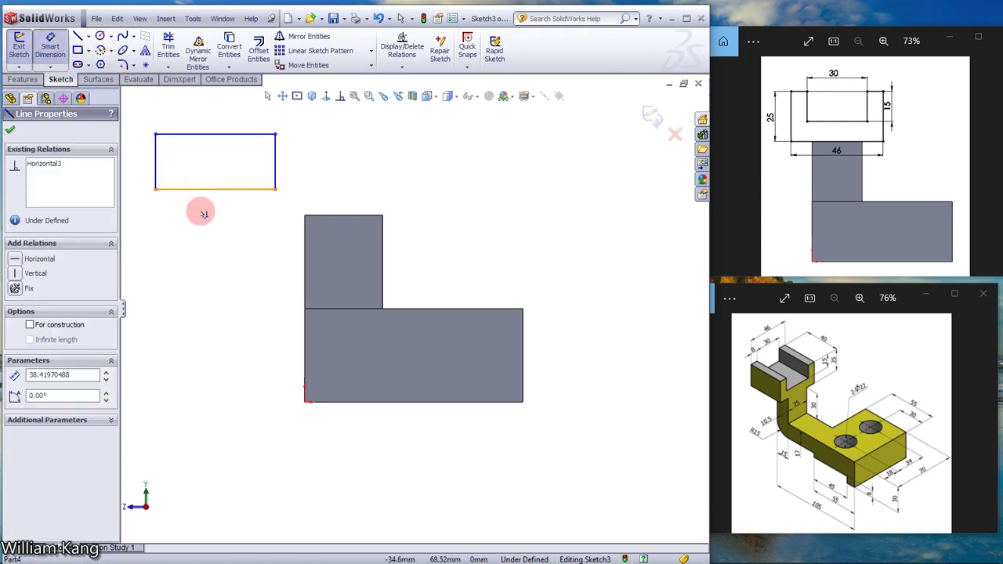
left_click(202, 220)
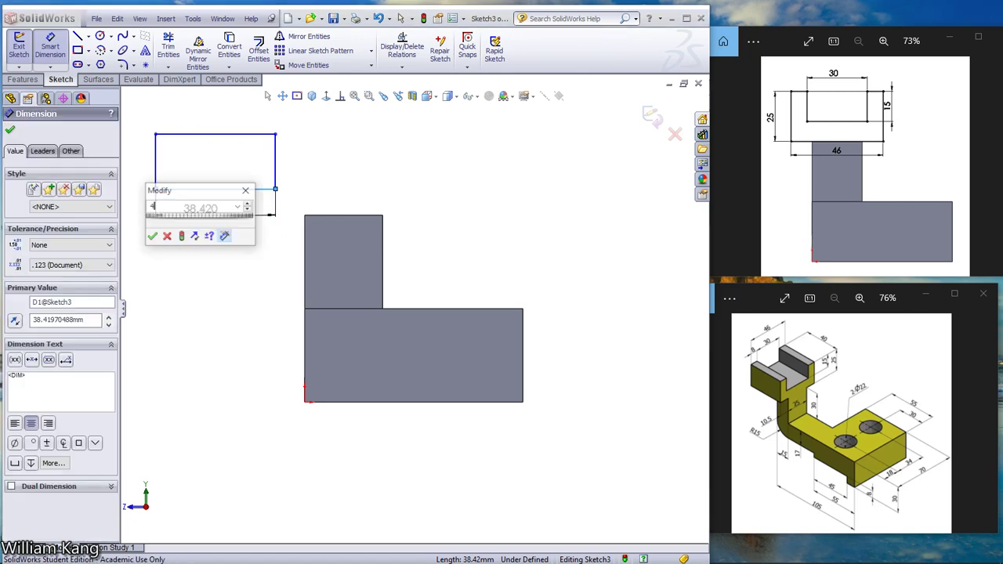
type("46")
key("Escape")
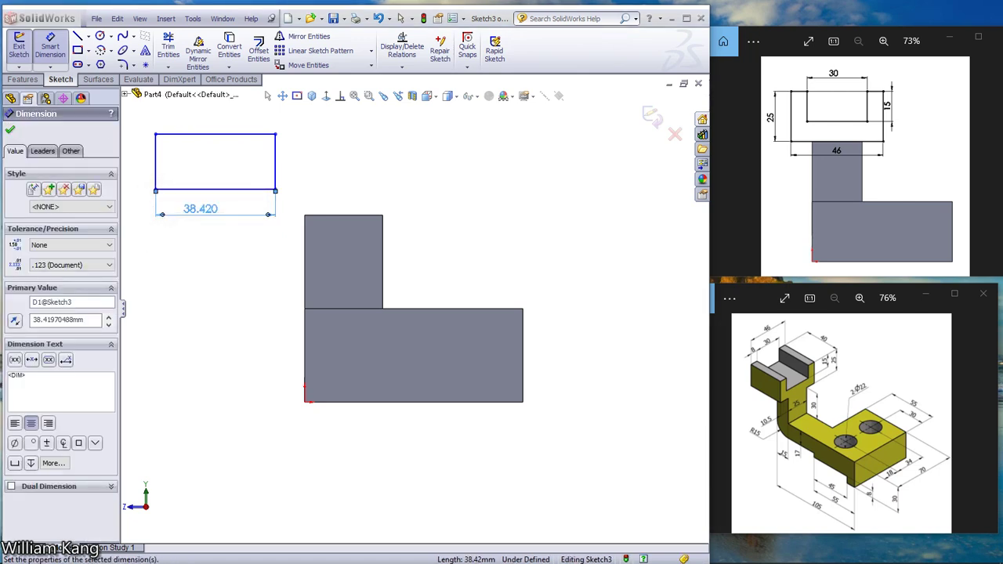
left_click(184, 191)
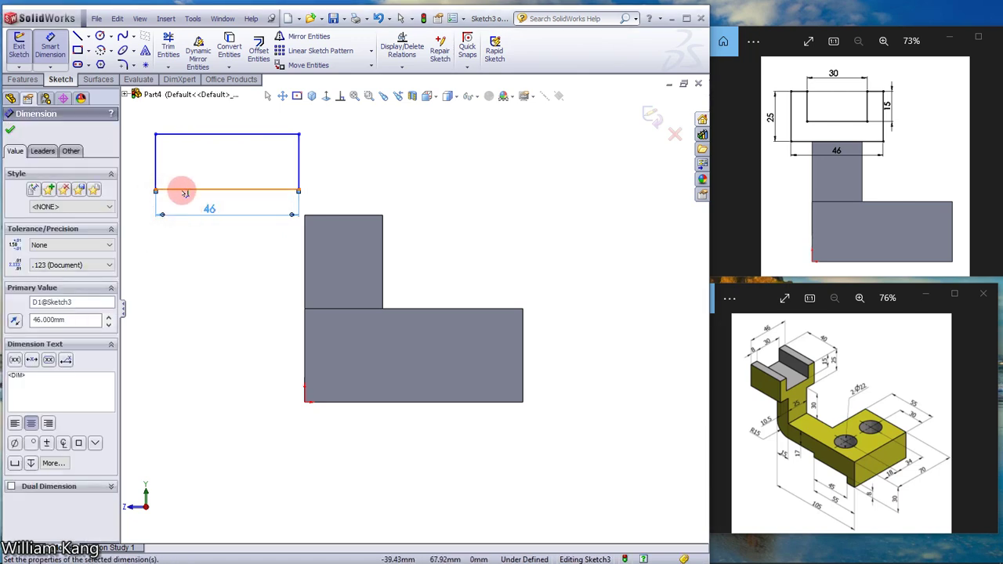
left_click(159, 160)
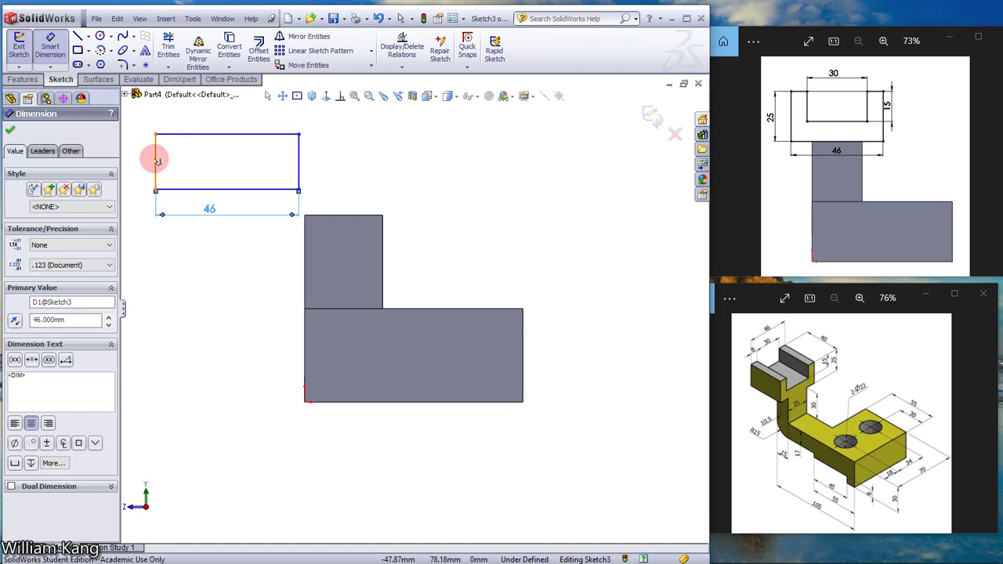
left_click(139, 161)
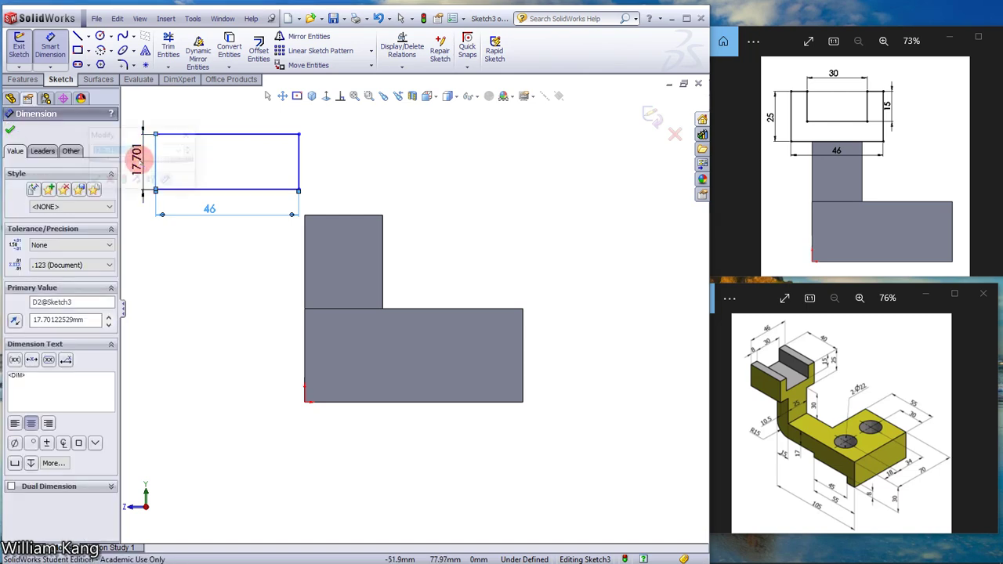
type("25")
key("Return")
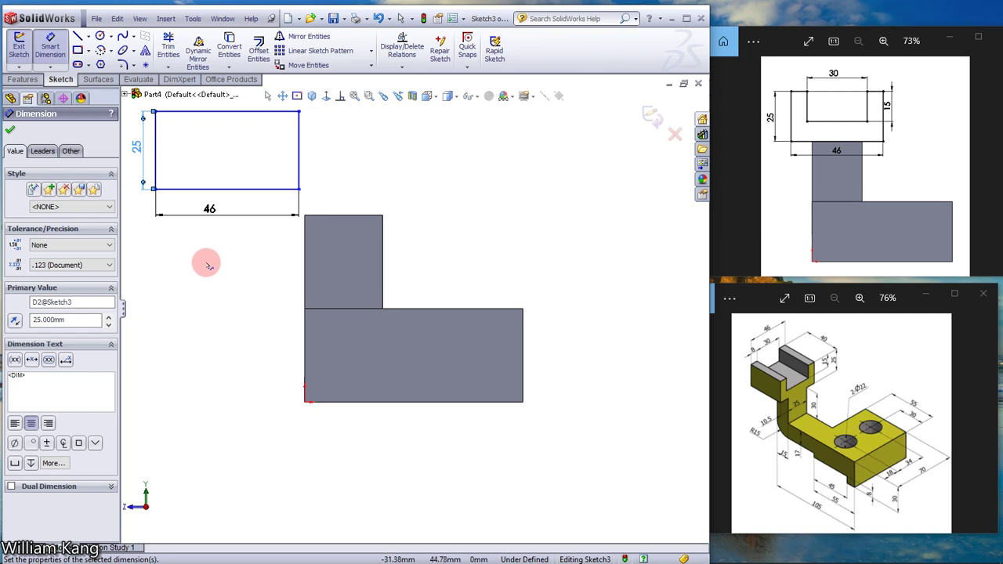
left_click(9, 129)
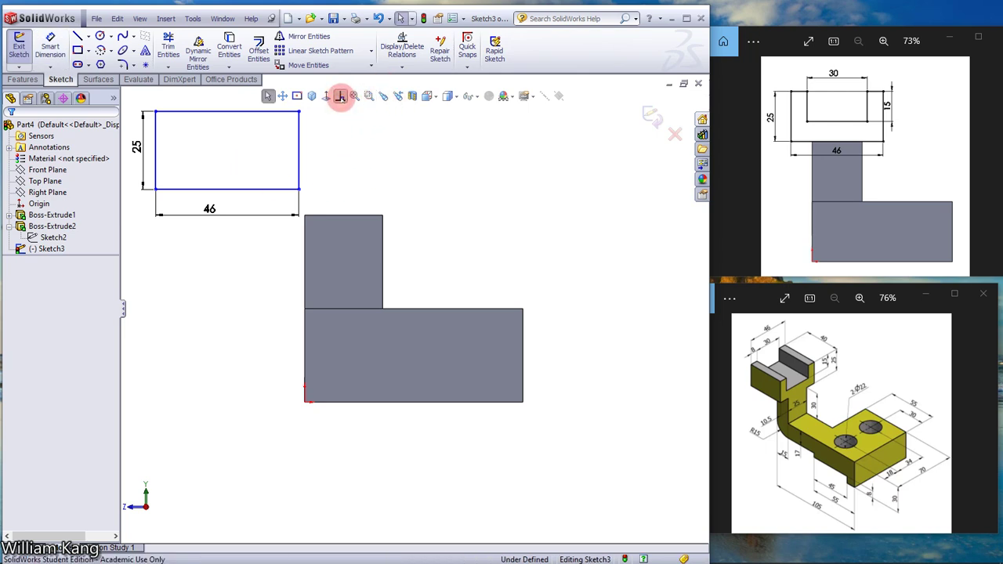
- Make the rectangle's bottom-edge midpoint coincident with the upright's top-edge midpoint
left_click(341, 96)
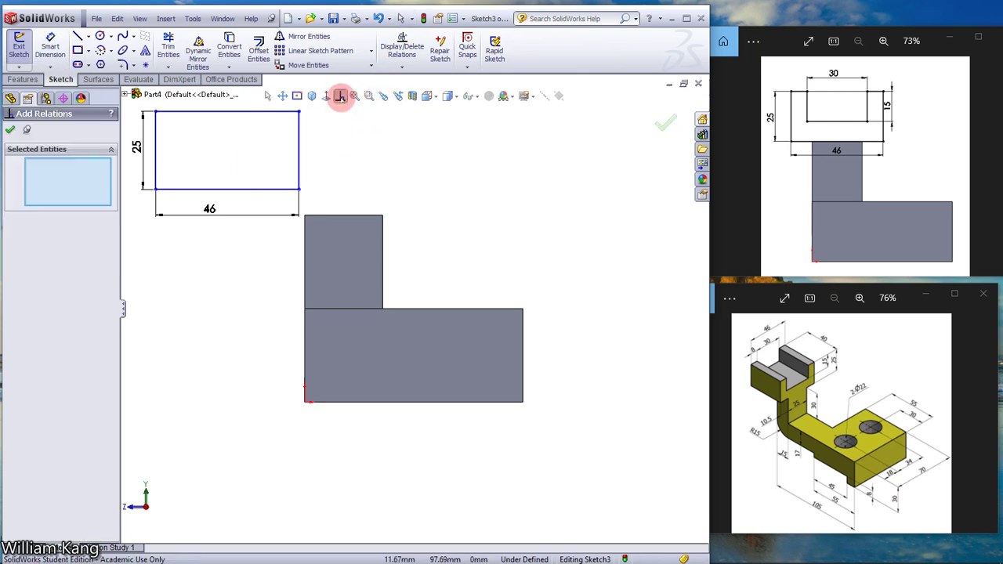
right_click(233, 189)
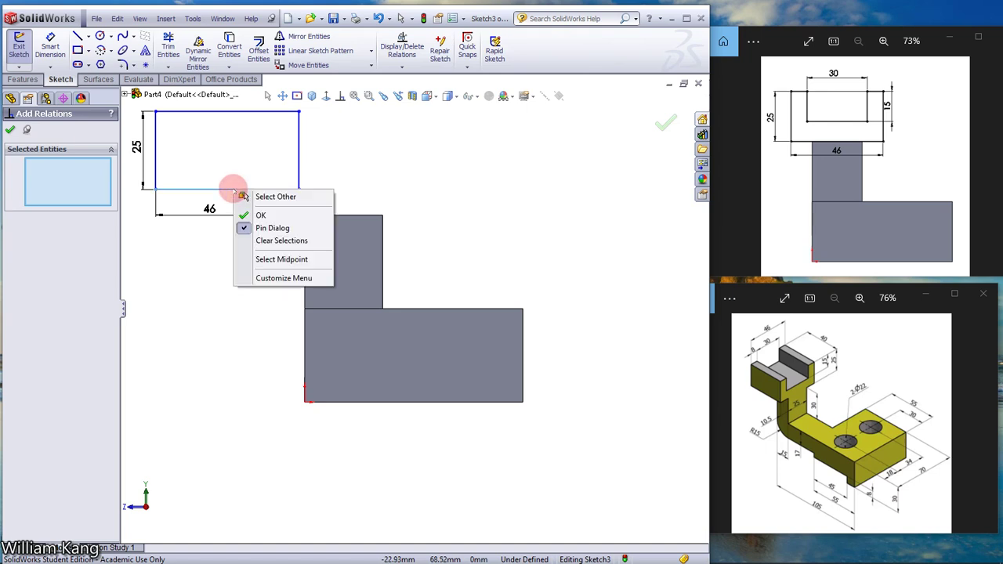
left_click(270, 259)
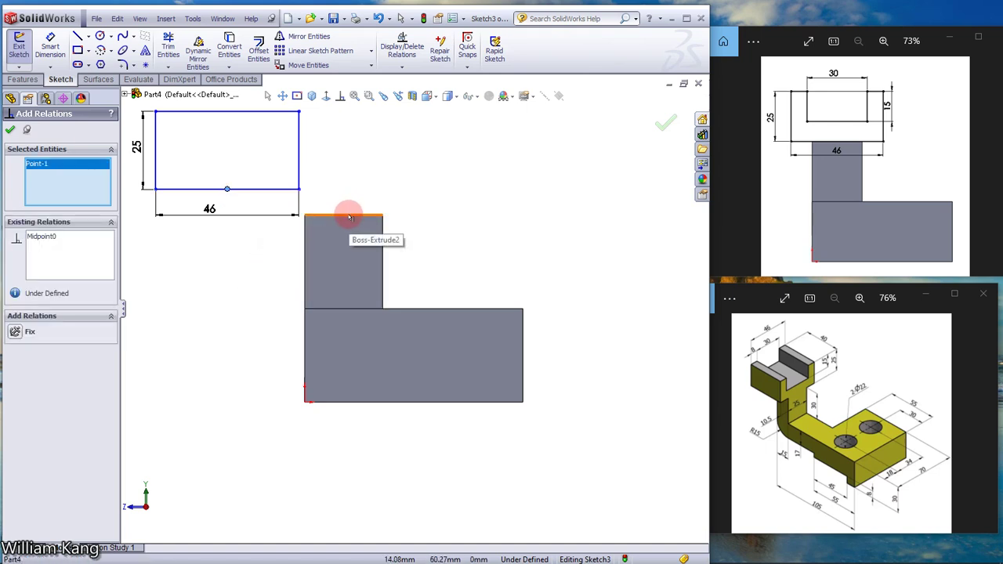
right_click(350, 217)
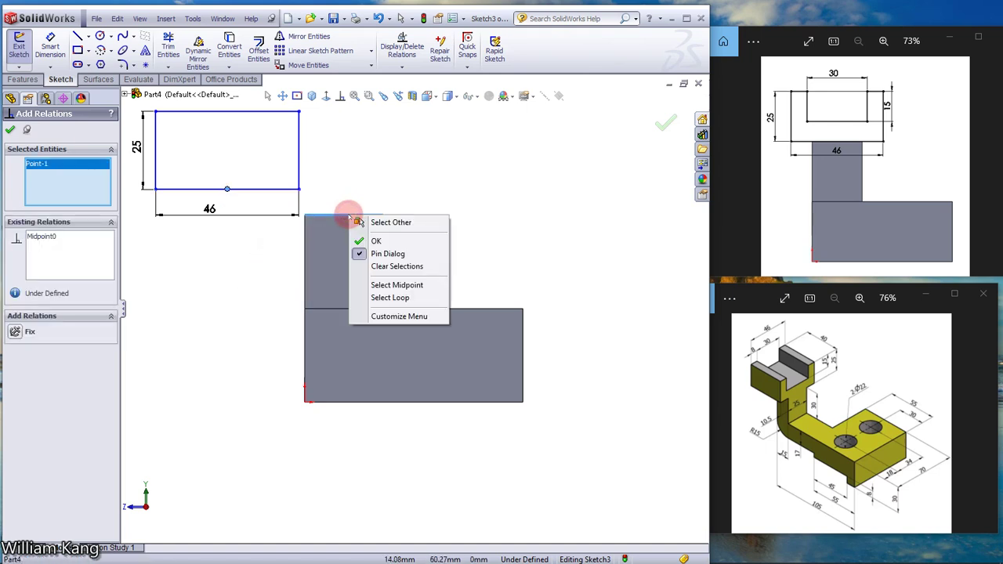
left_click(392, 285)
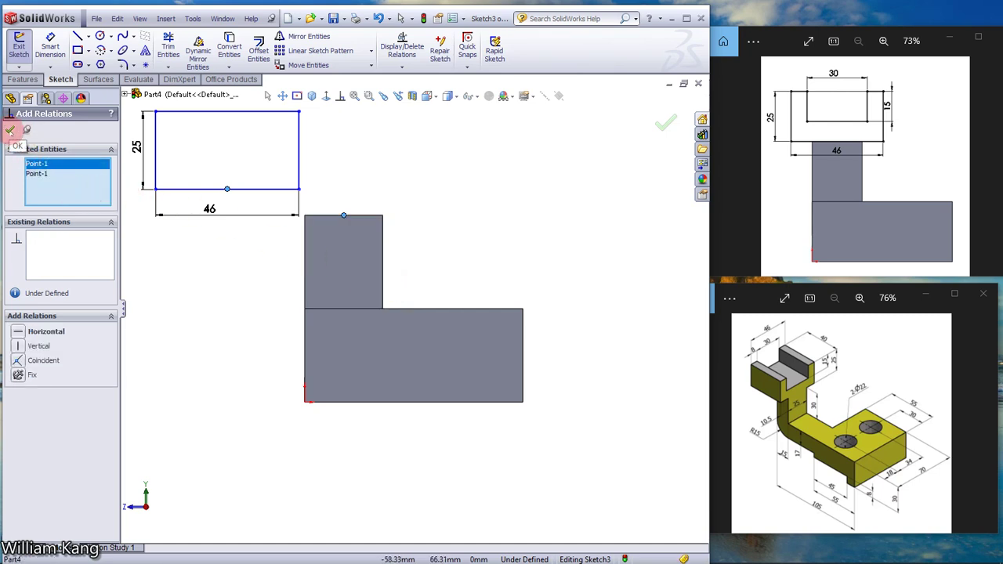
left_click(17, 360)
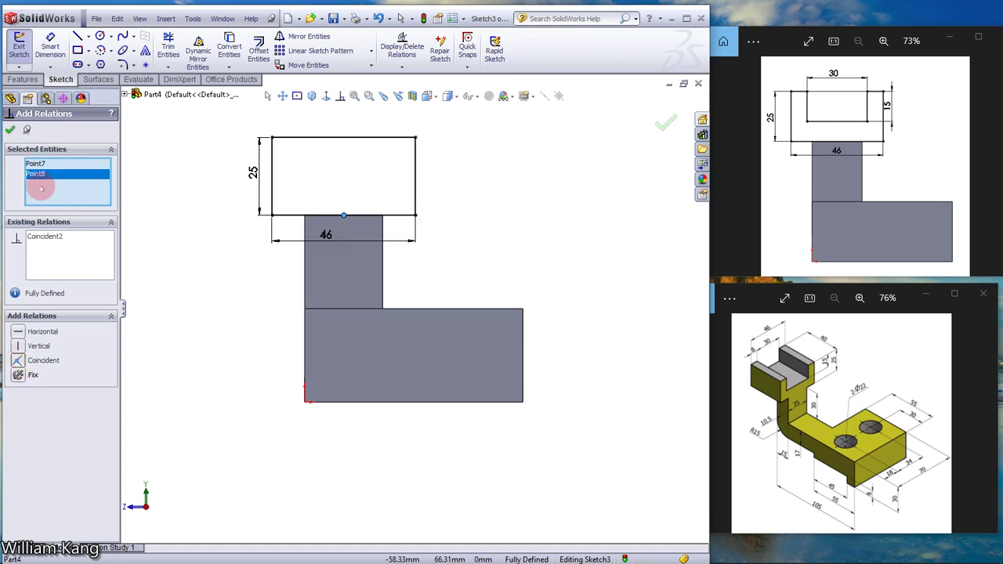
left_click(10, 129)
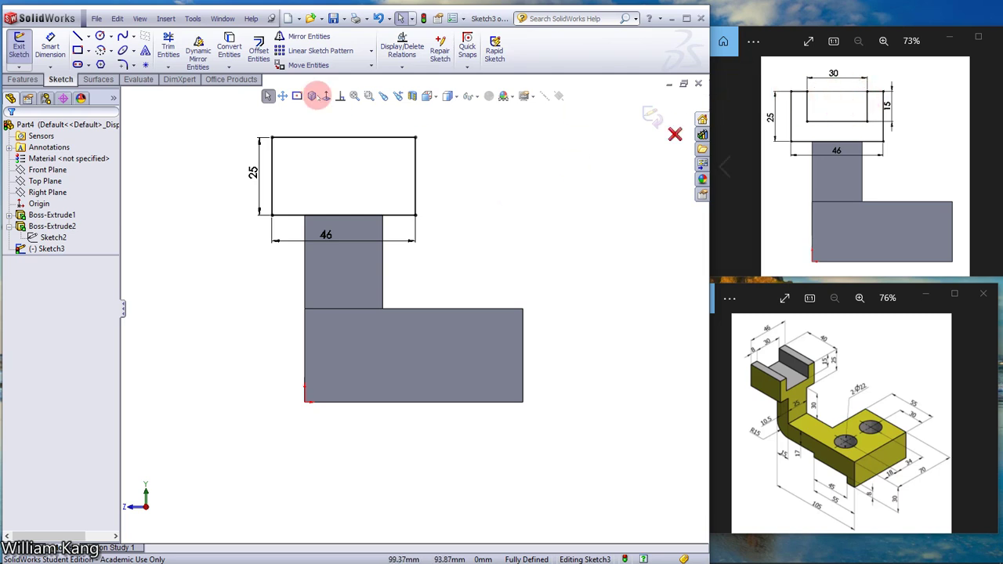
- Draw a second rectangle right of the first and dimension it 30 mm wide, 15 mm tall
left_click(78, 50)
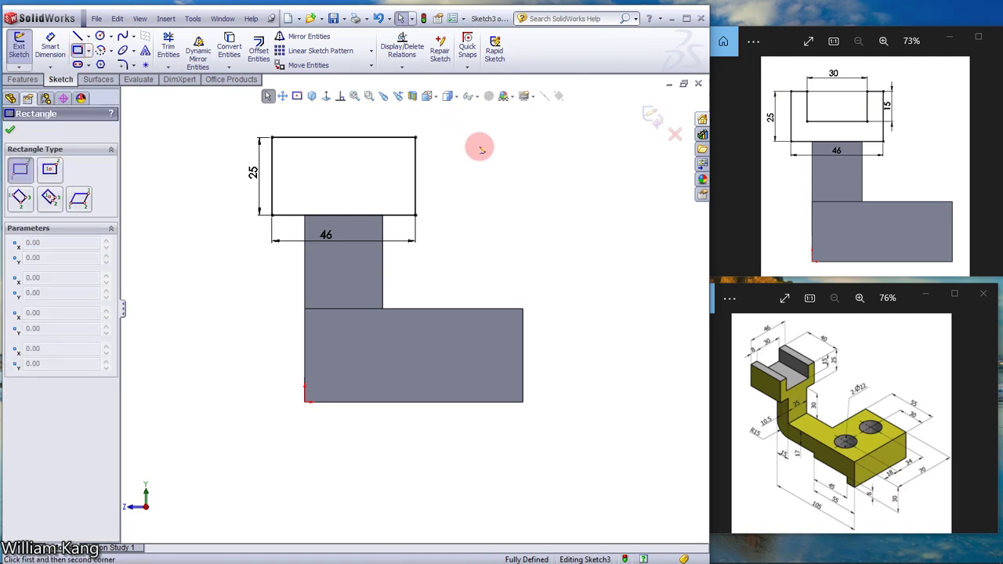
left_click(480, 147)
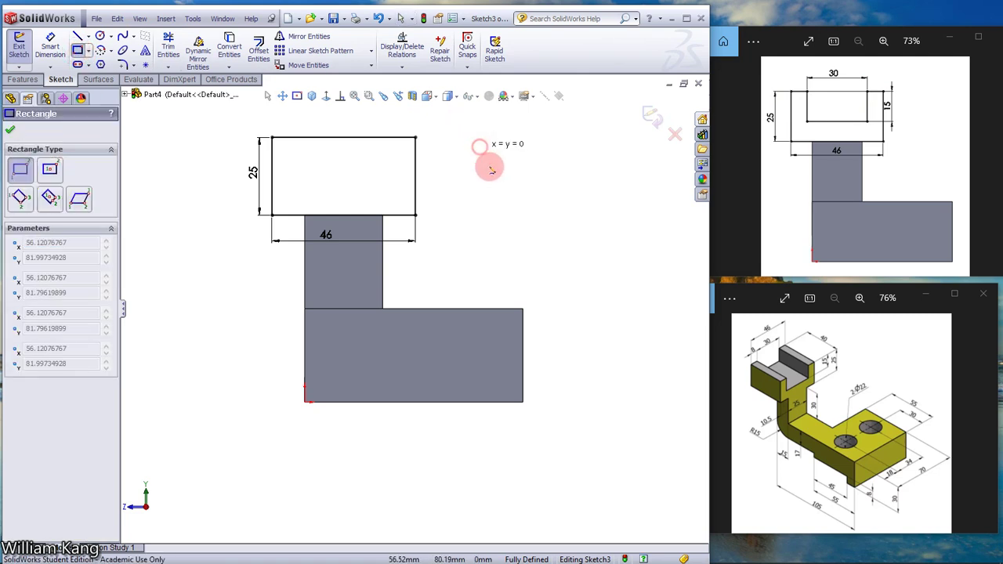
left_click(553, 180)
left_click(50, 47)
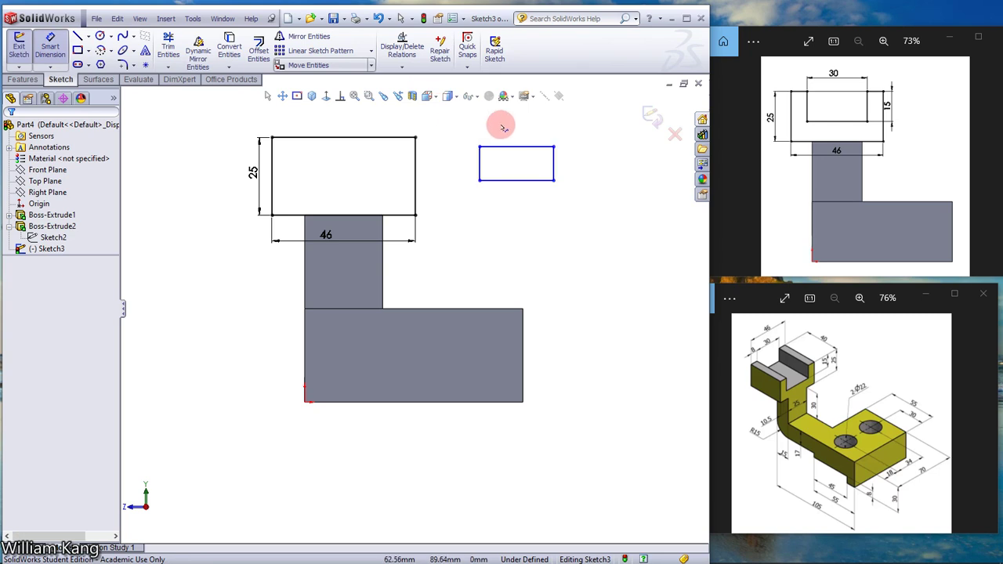
left_click(513, 148)
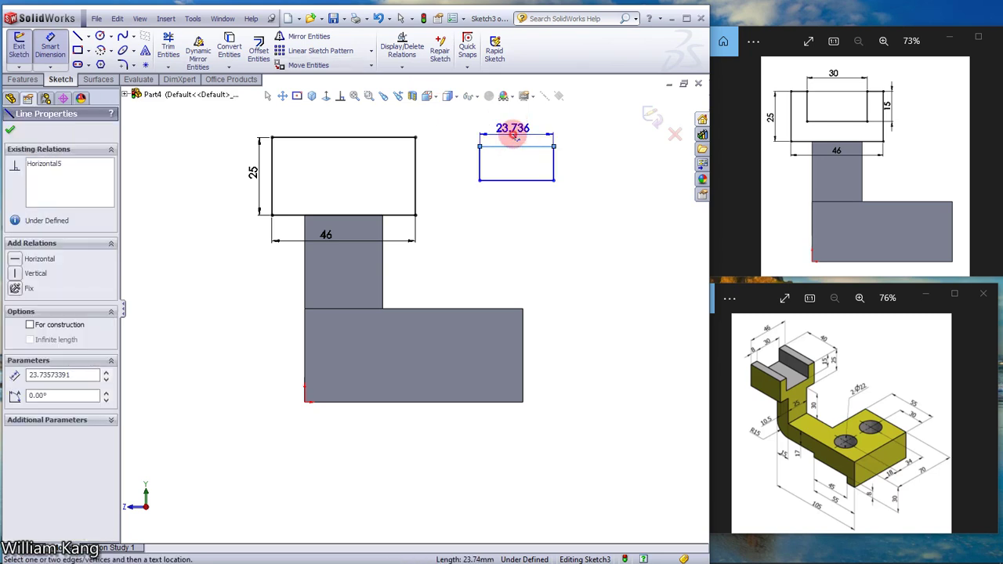
left_click(515, 137)
type("30")
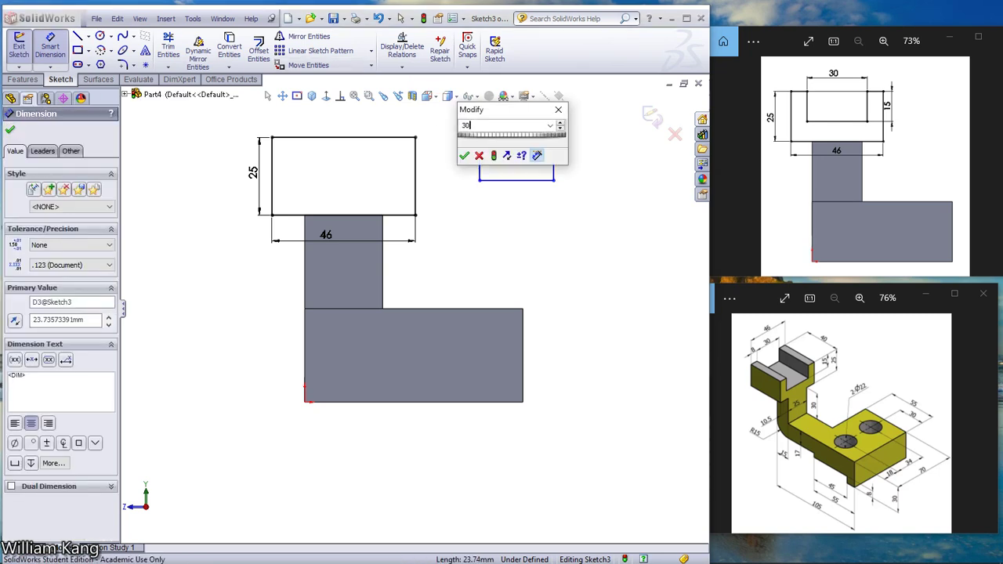
key("Return")
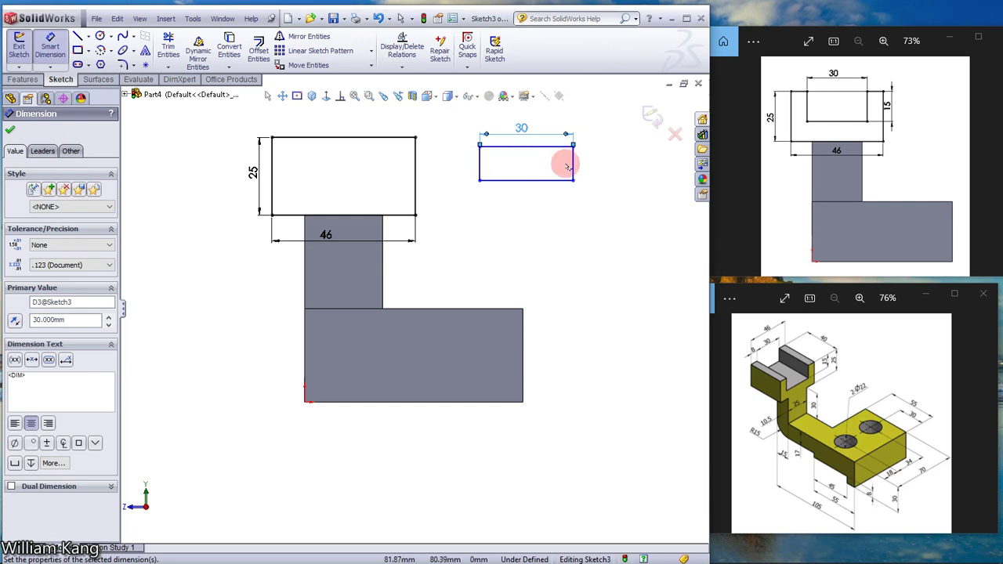
left_click(573, 169)
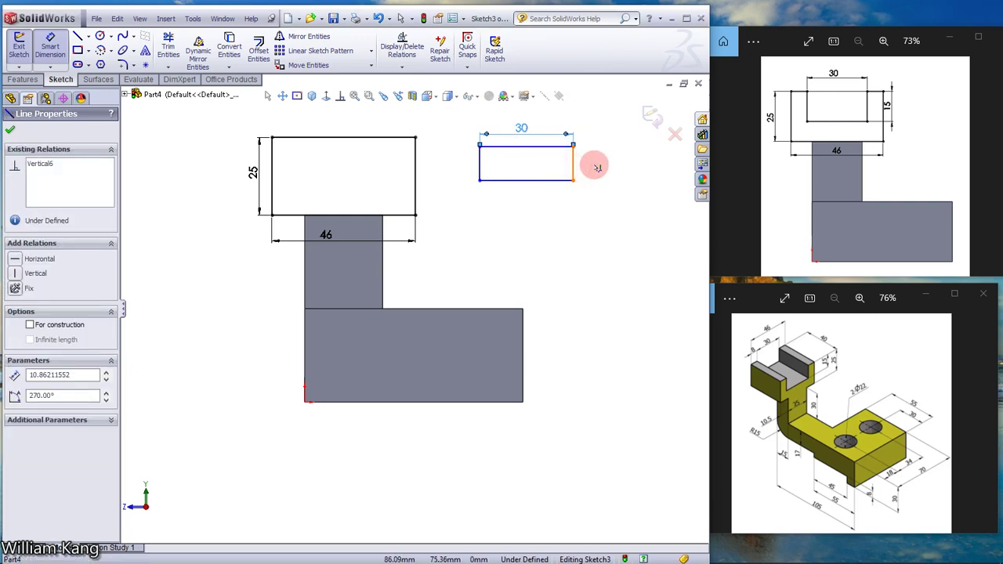
left_click(597, 166)
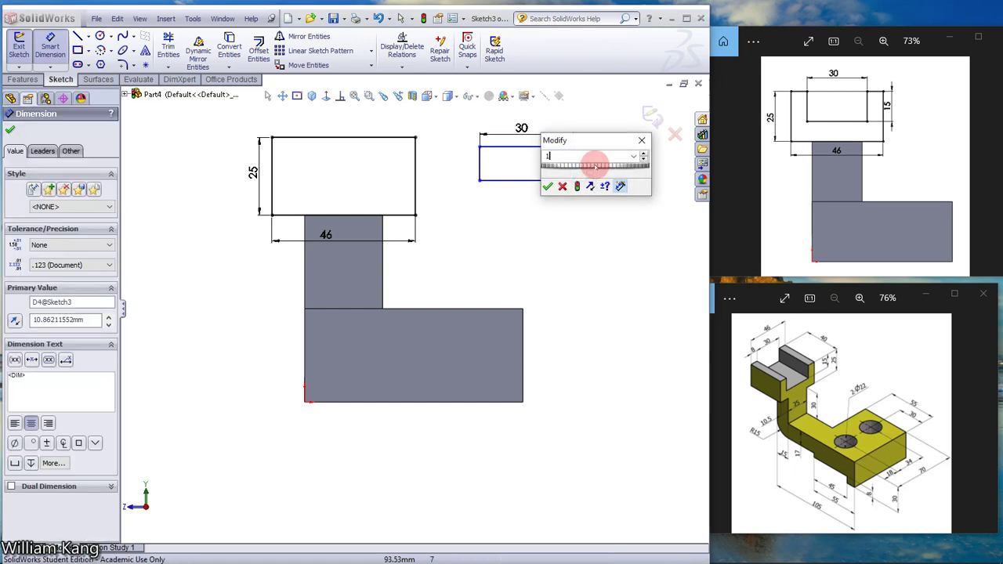
type("15")
key("Return")
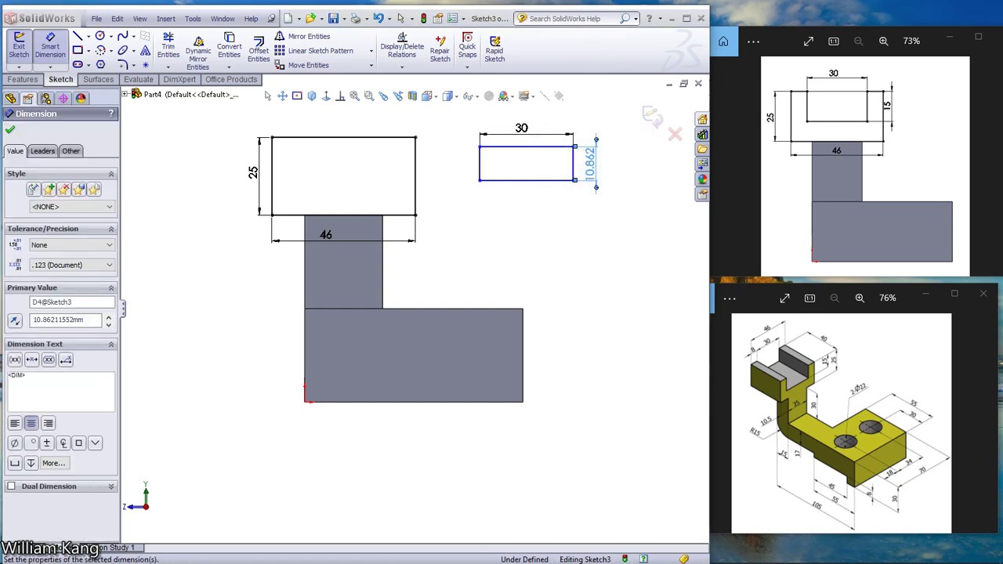
- Make the top-edge midpoints of the 30×15 and 46×25 rectangles coincident
left_click(11, 130)
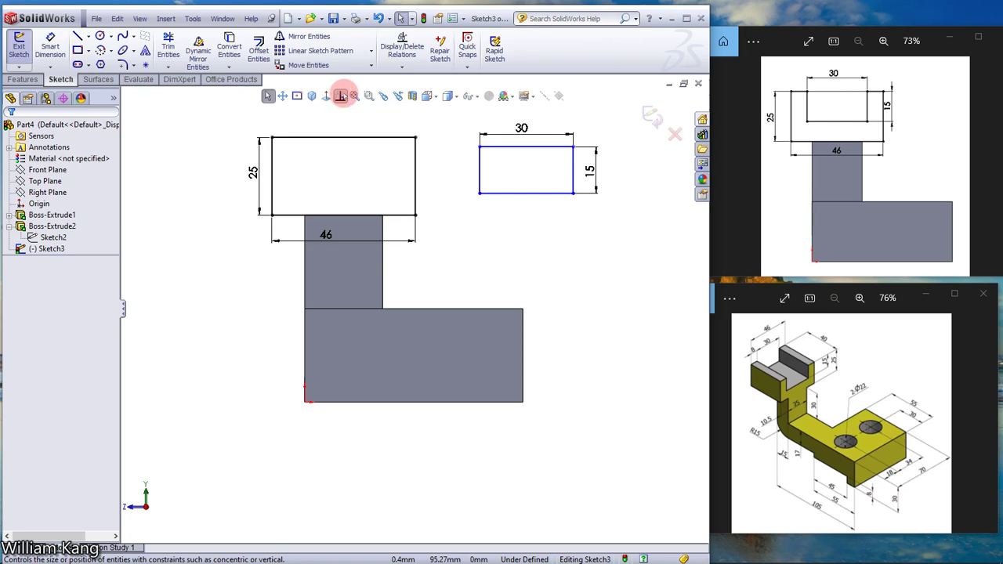
left_click(340, 96)
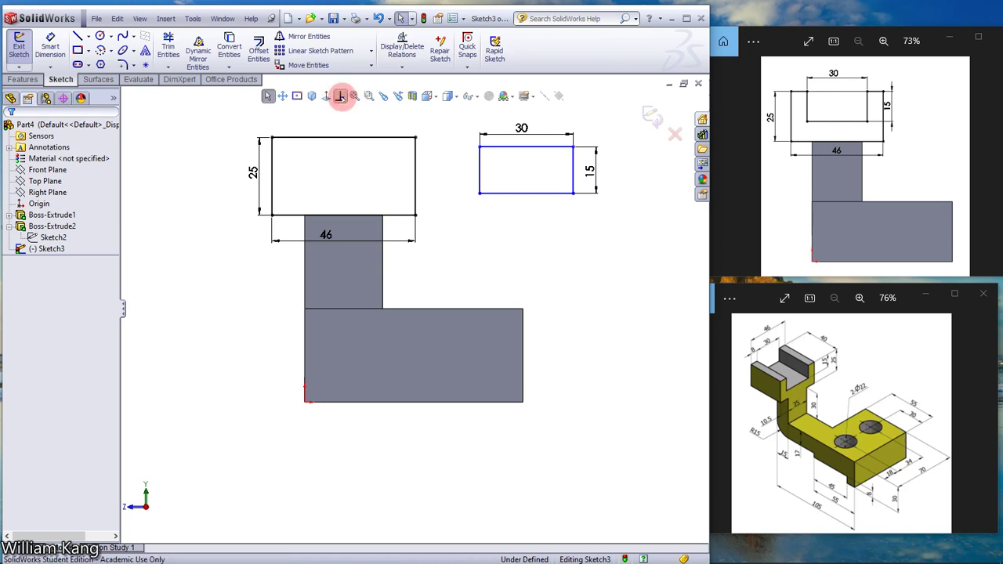
right_click(523, 145)
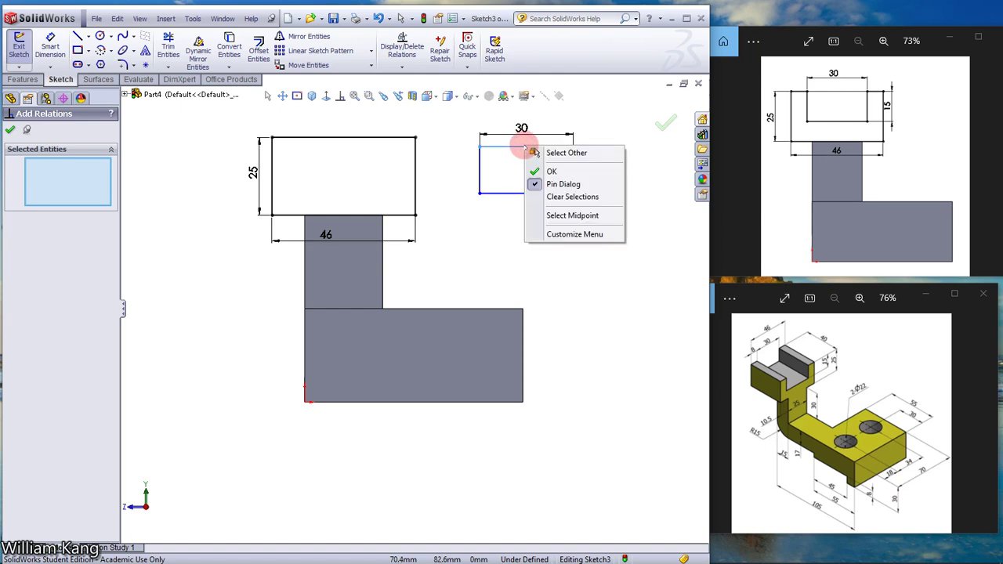
left_click(557, 216)
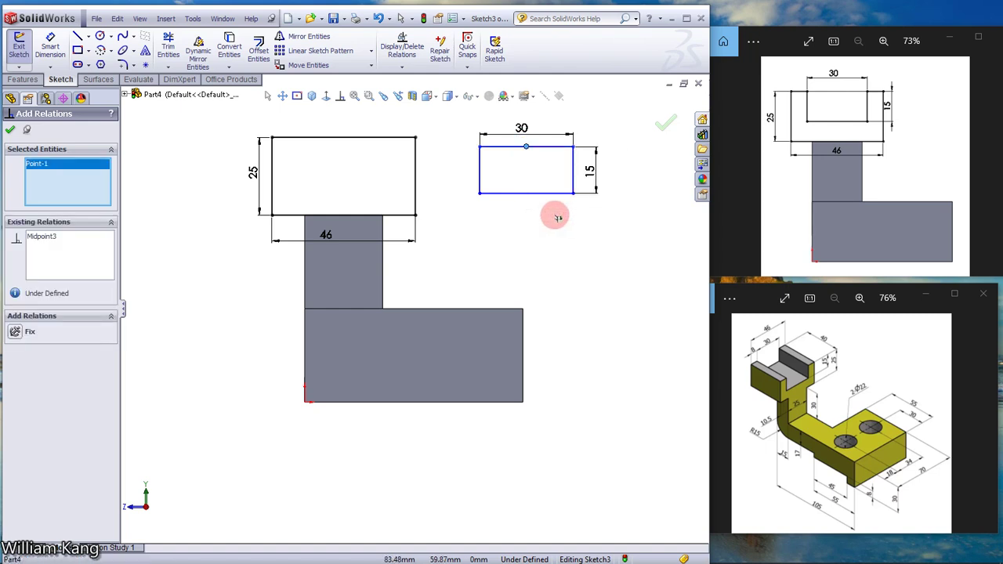
right_click(344, 138)
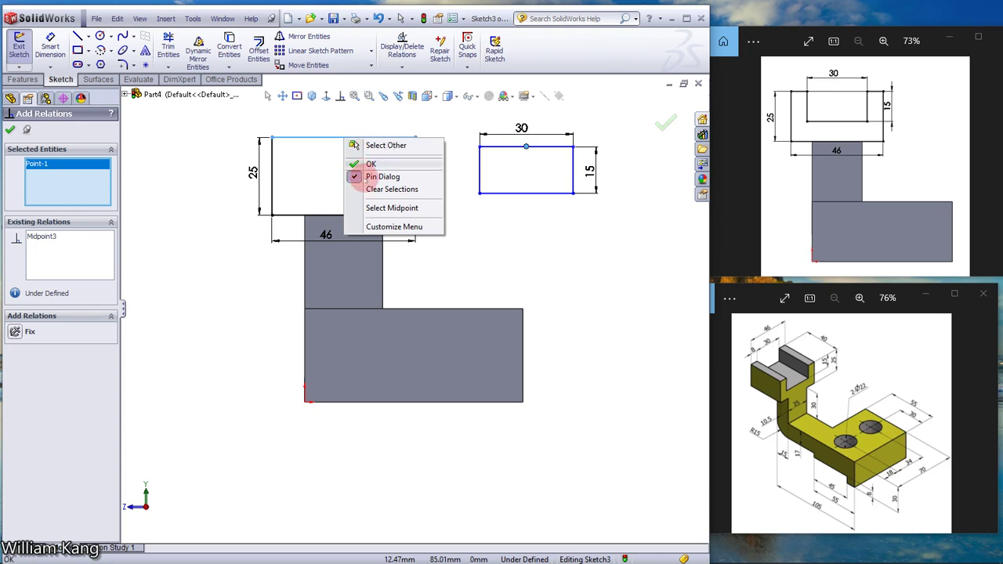
left_click(385, 207)
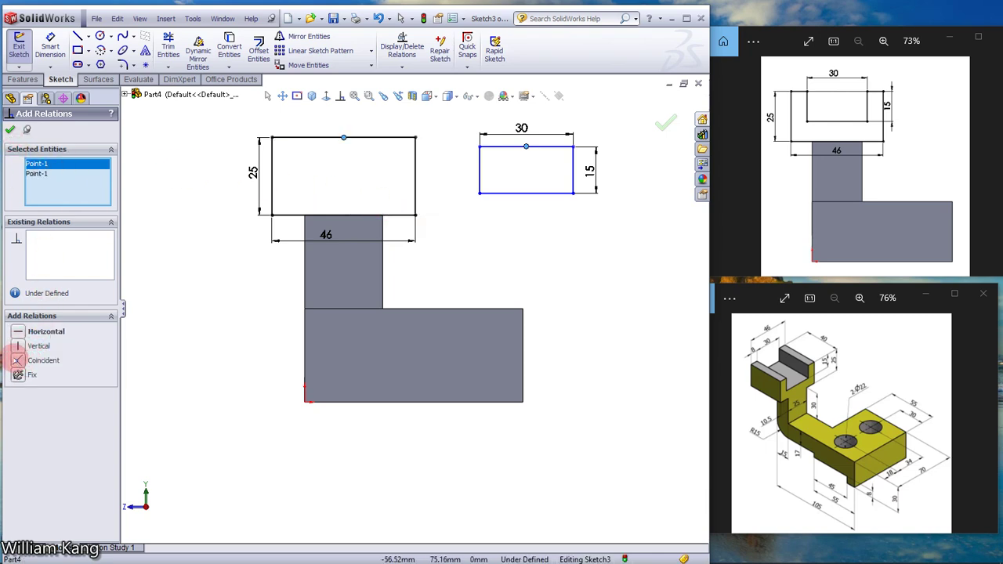
left_click(18, 361)
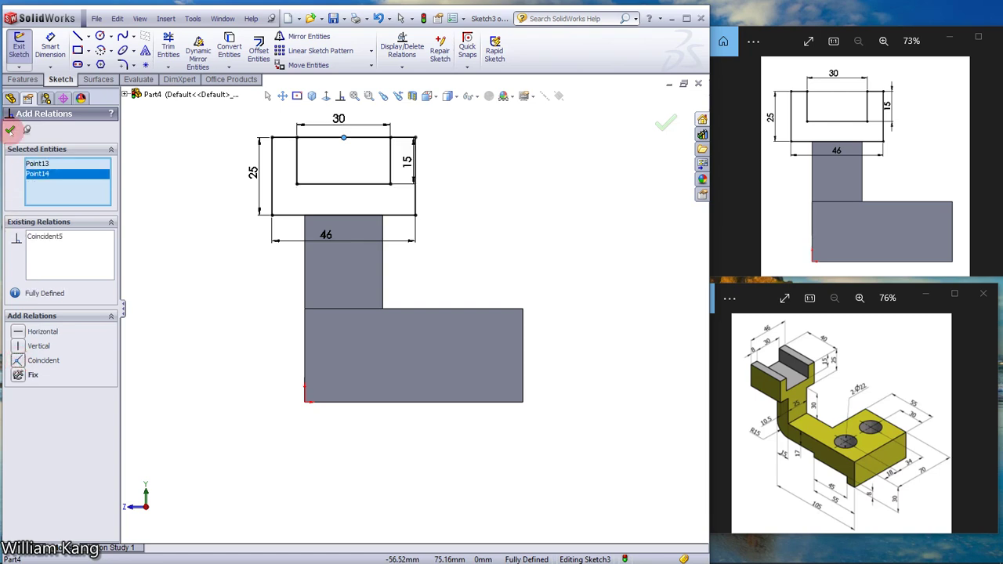
left_click(10, 129)
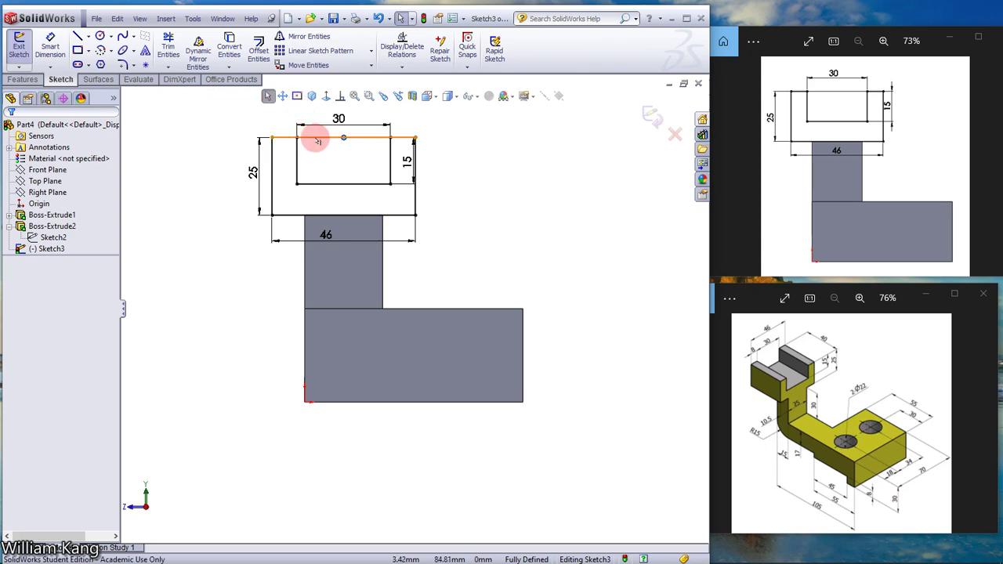
- Convert the 46 mm and 30 mm top lines to construction geometry and zoom to fit
left_click(316, 139)
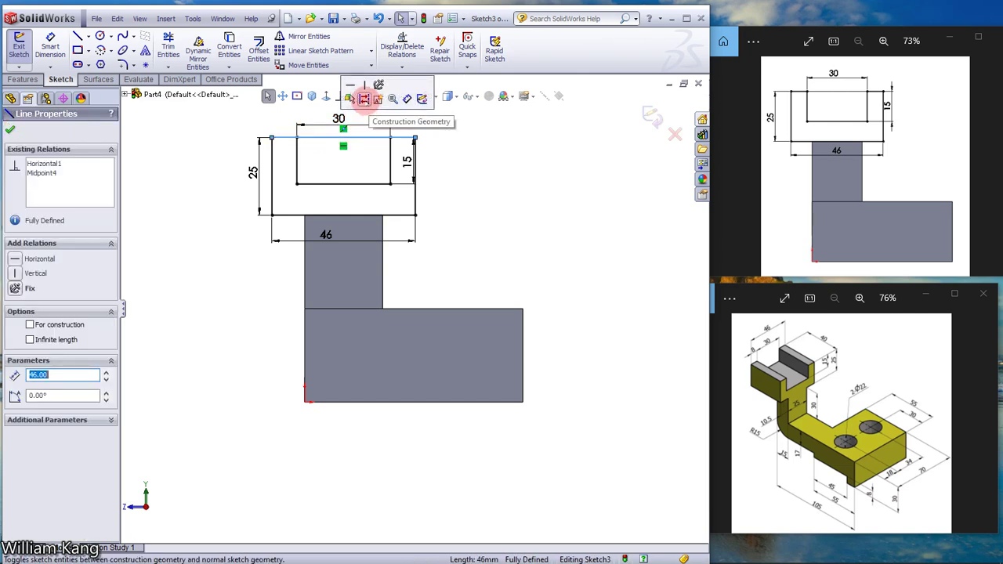
left_click(364, 99)
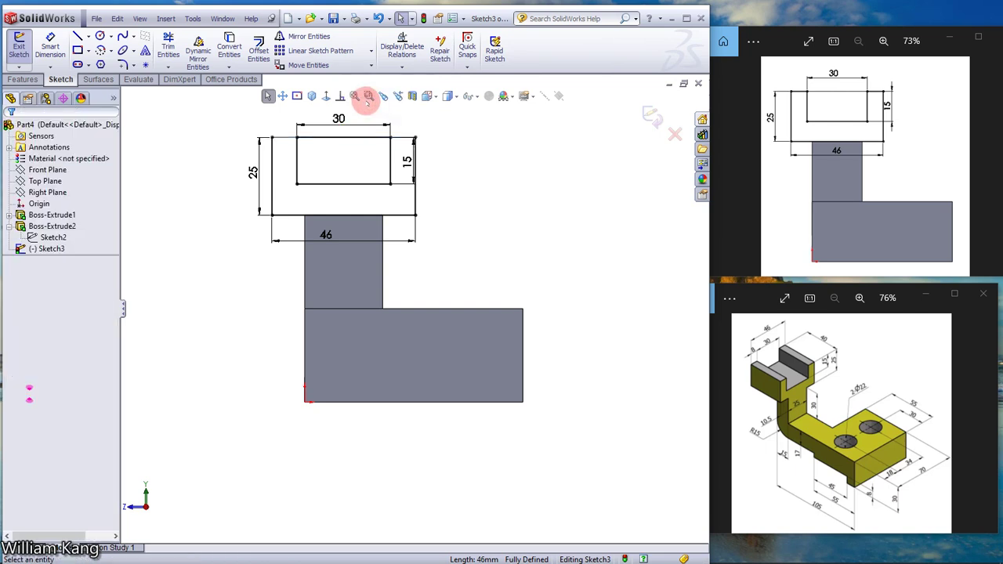
left_click(331, 139)
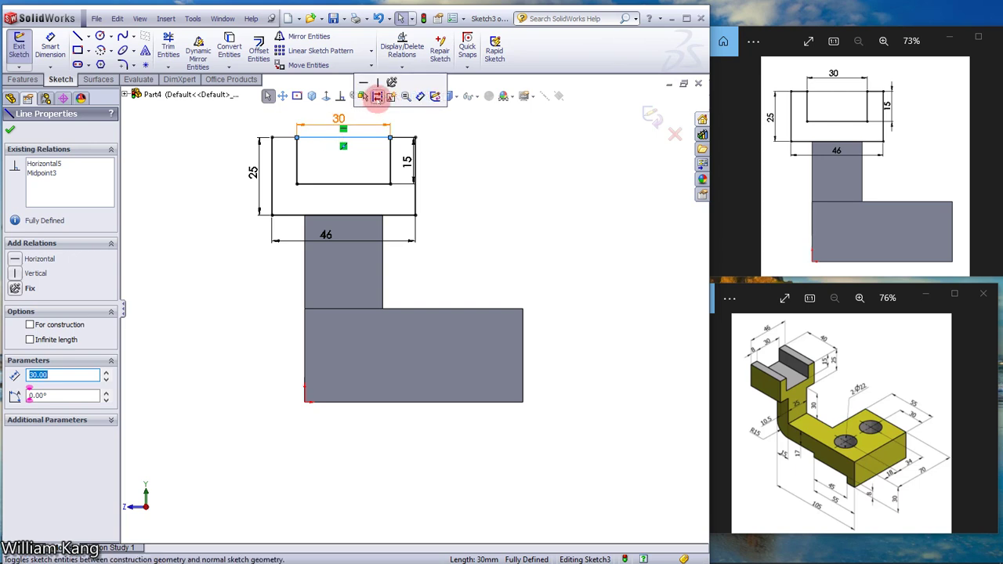
left_click(377, 97)
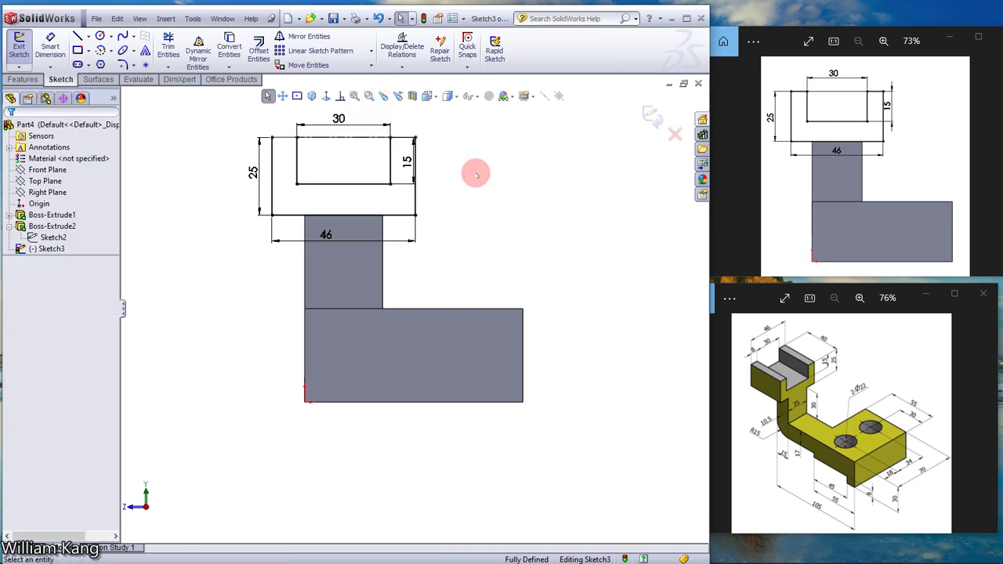
key("z")
key("z")
key("z")
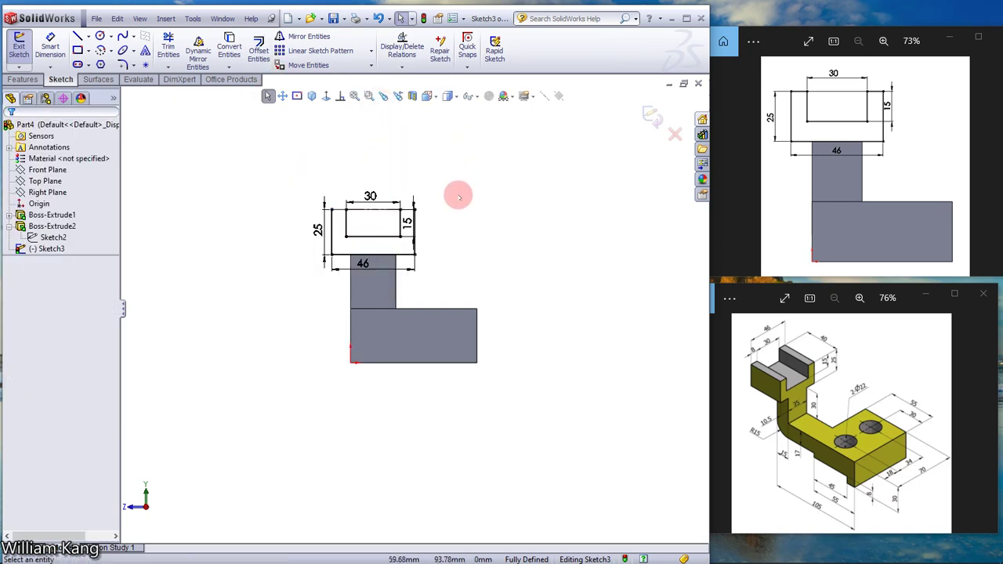
scroll(463, 207, "down", 5)
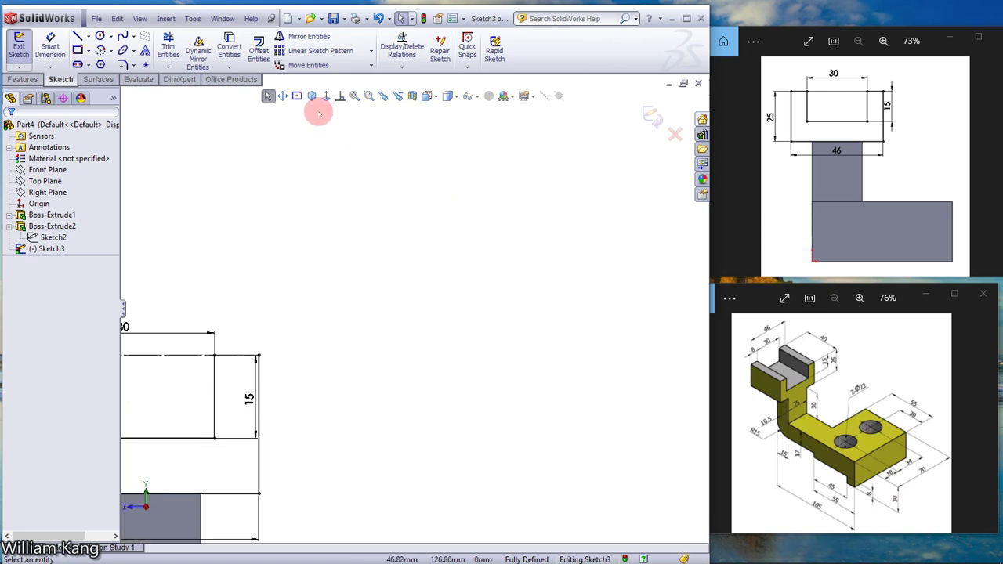
left_click(354, 96)
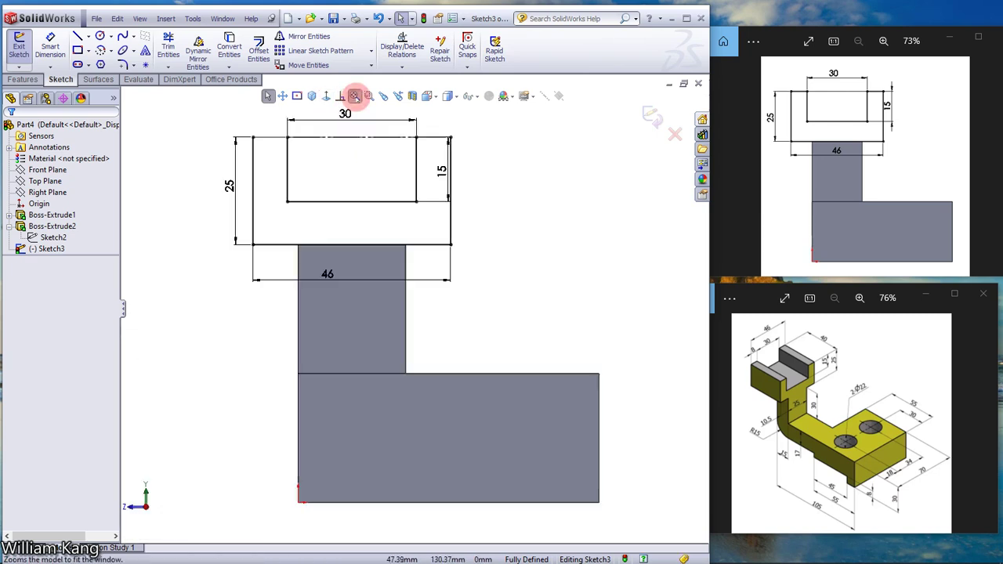
- Draw the left 8 mm top line from the outer corner to the slot's corner
left_click(78, 36)
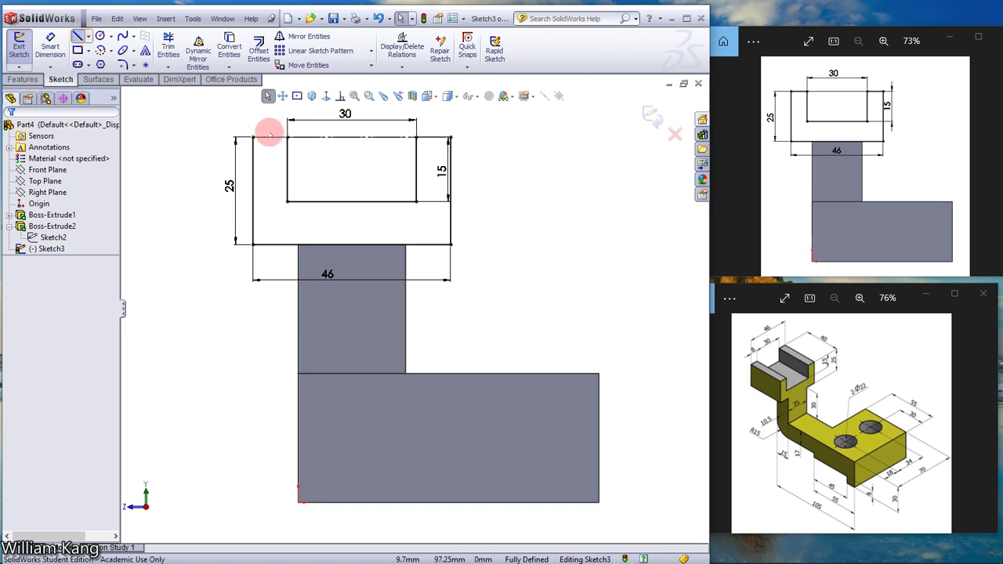
left_click(252, 137)
left_click(287, 137)
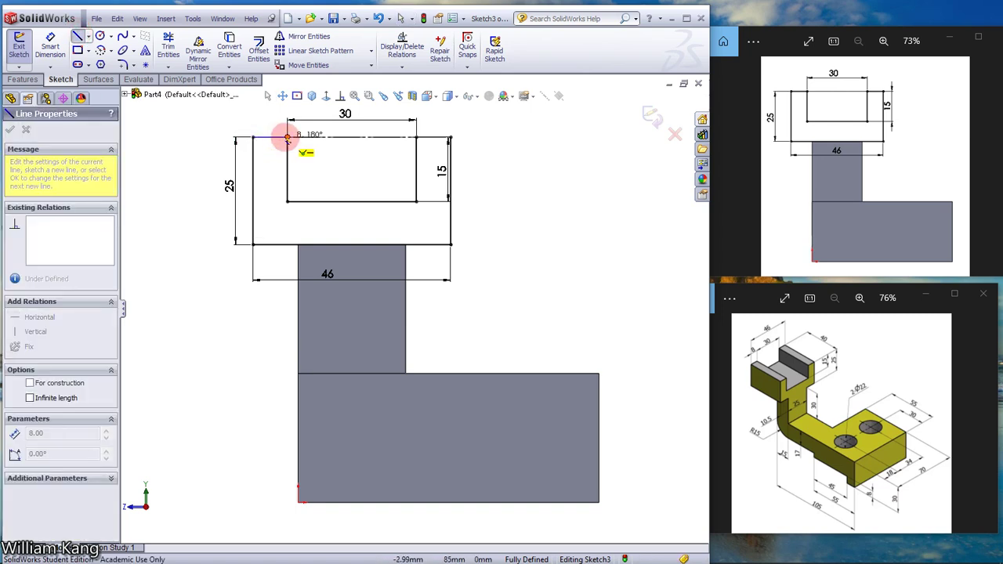
left_click(287, 138)
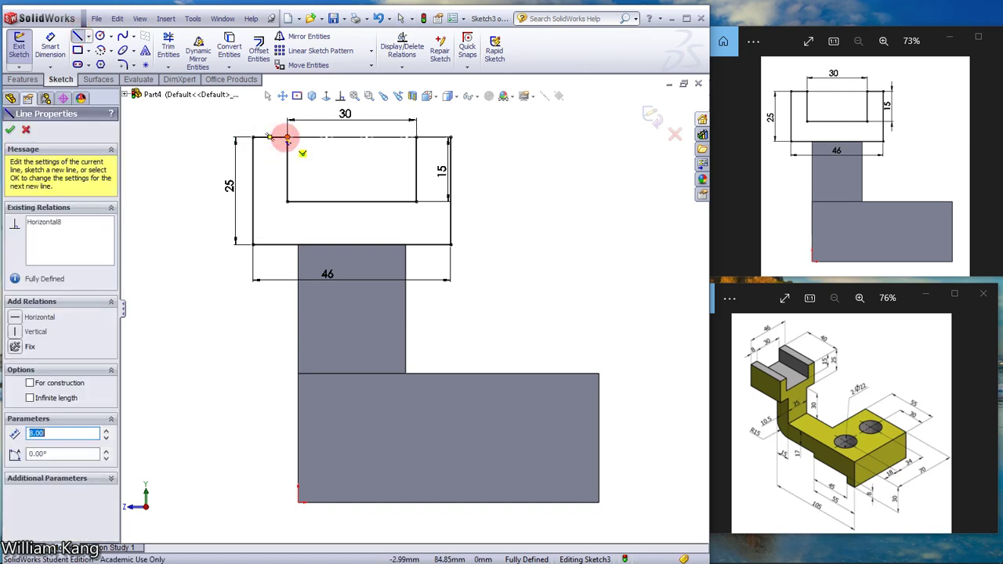
key("Escape")
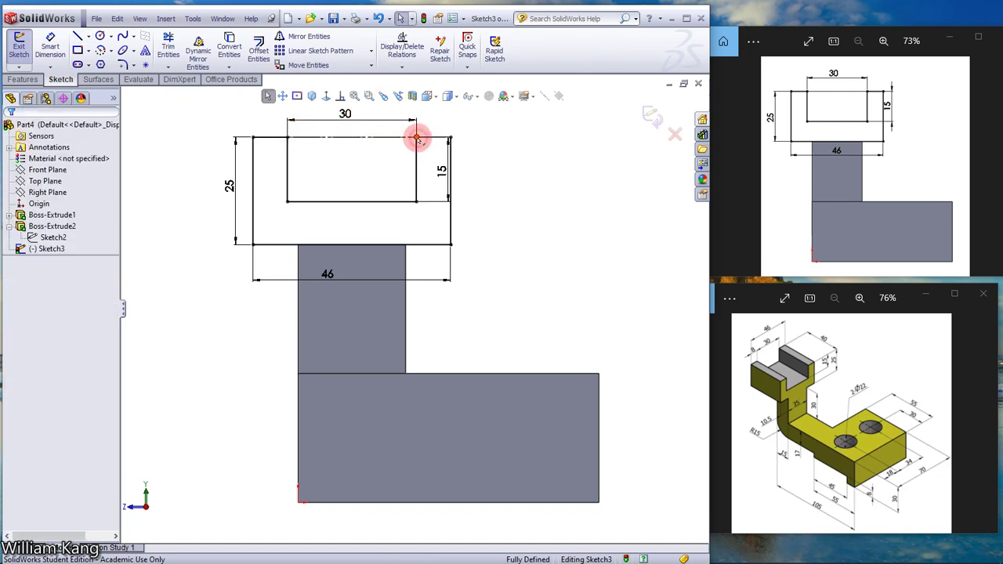
left_click(450, 139)
left_click(11, 130)
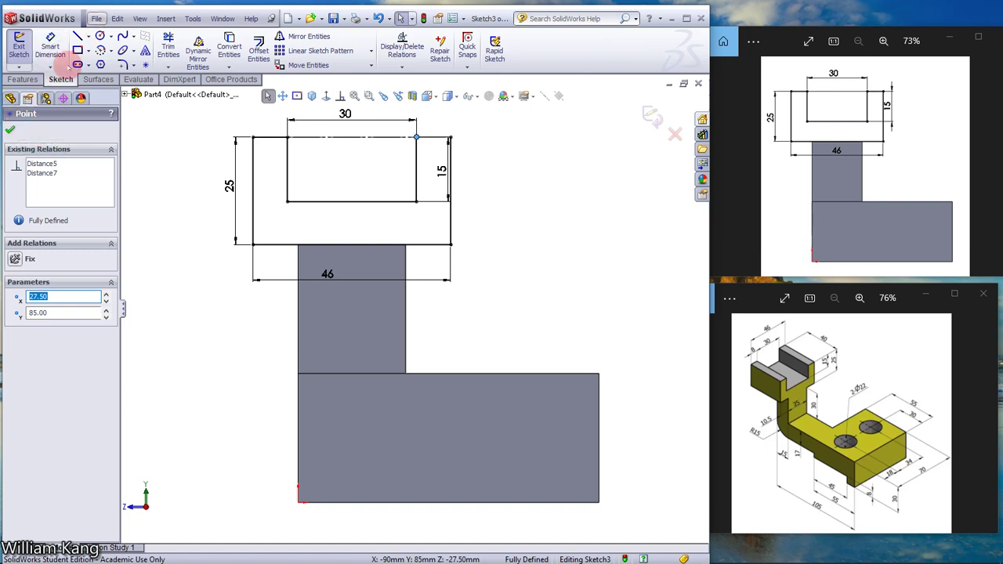
key("Escape")
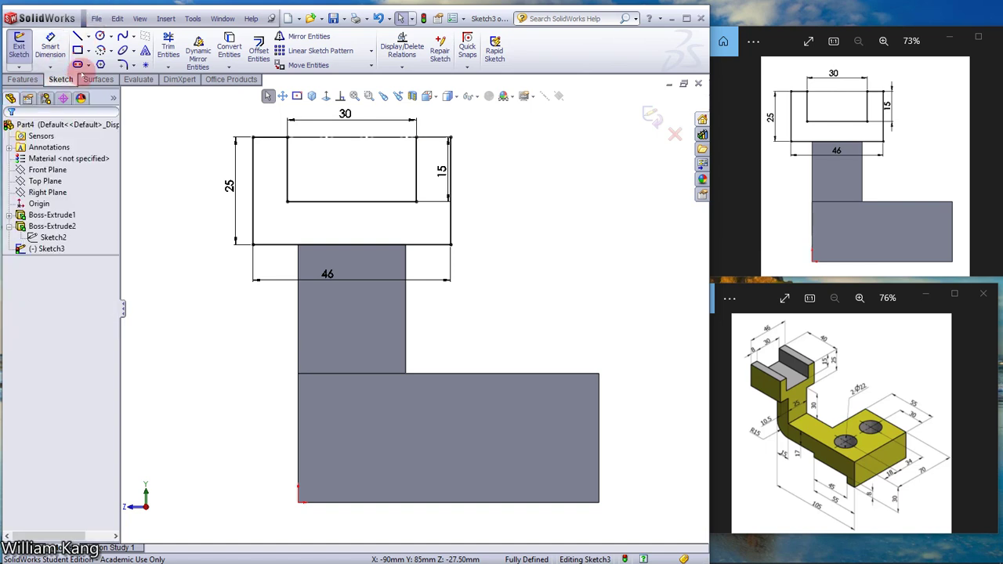
- Draw the right 8 mm top line beside the slot and move the 15 dimension clear
left_click(77, 36)
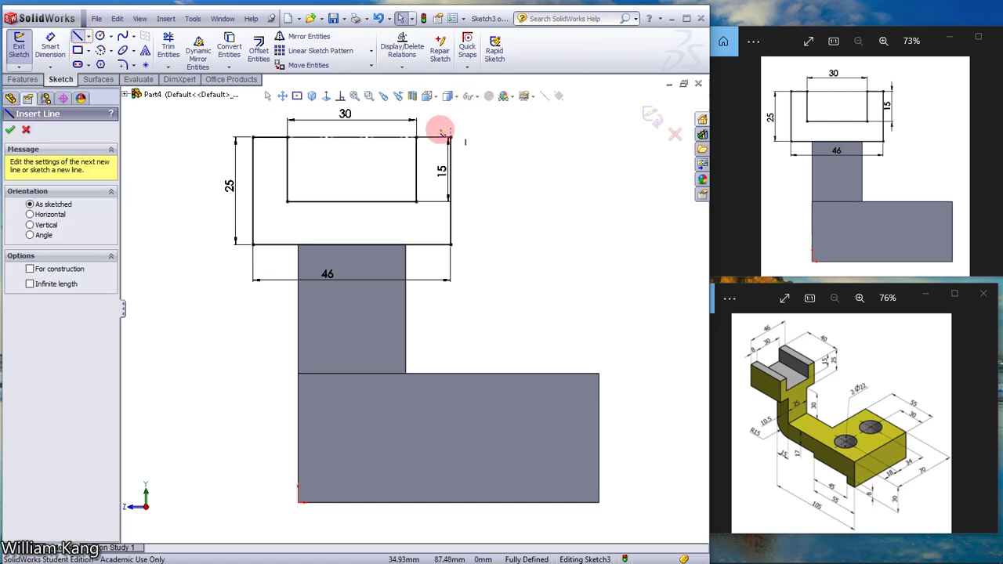
left_click(415, 137)
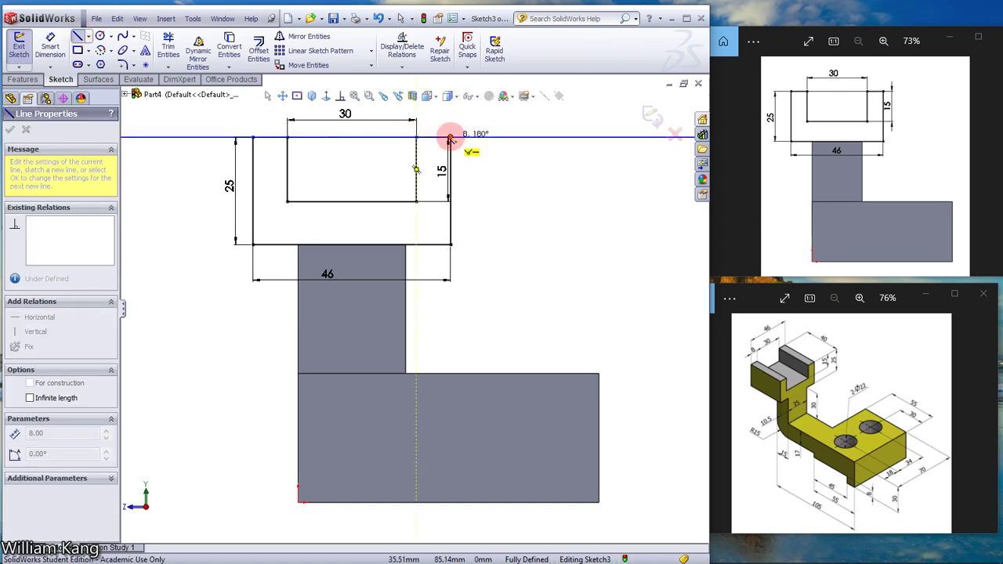
left_click(451, 138)
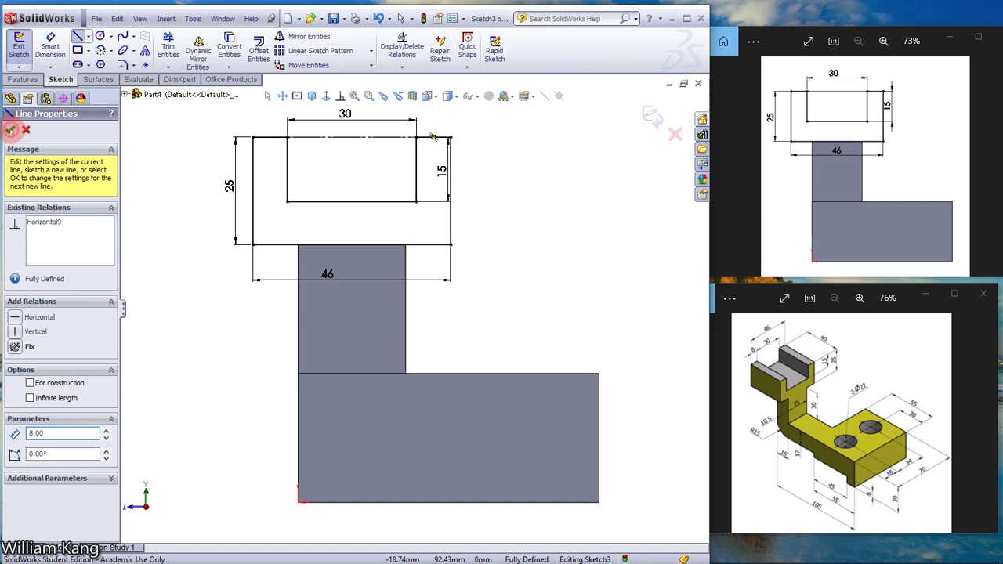
left_click(10, 129)
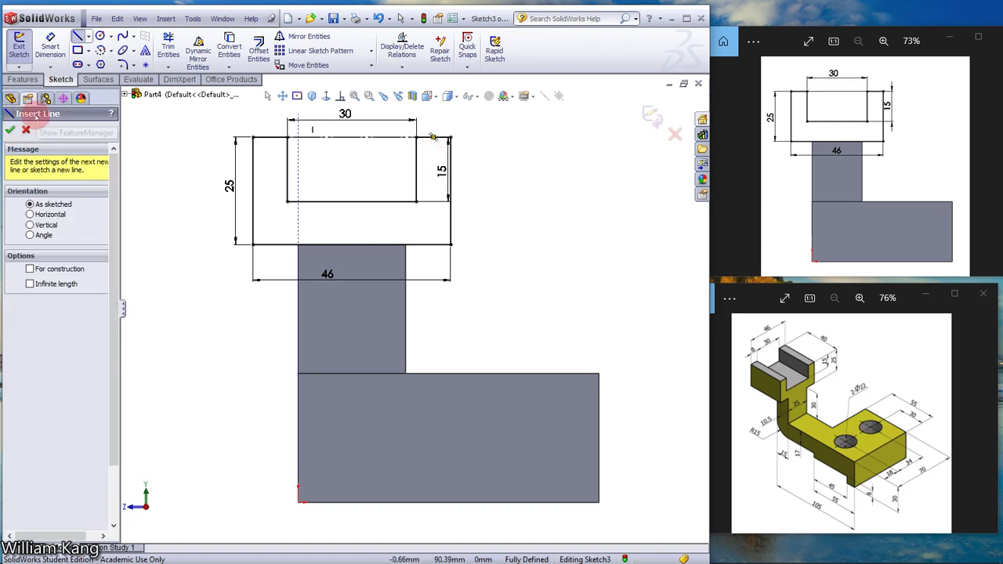
key("Escape")
left_click(300, 143)
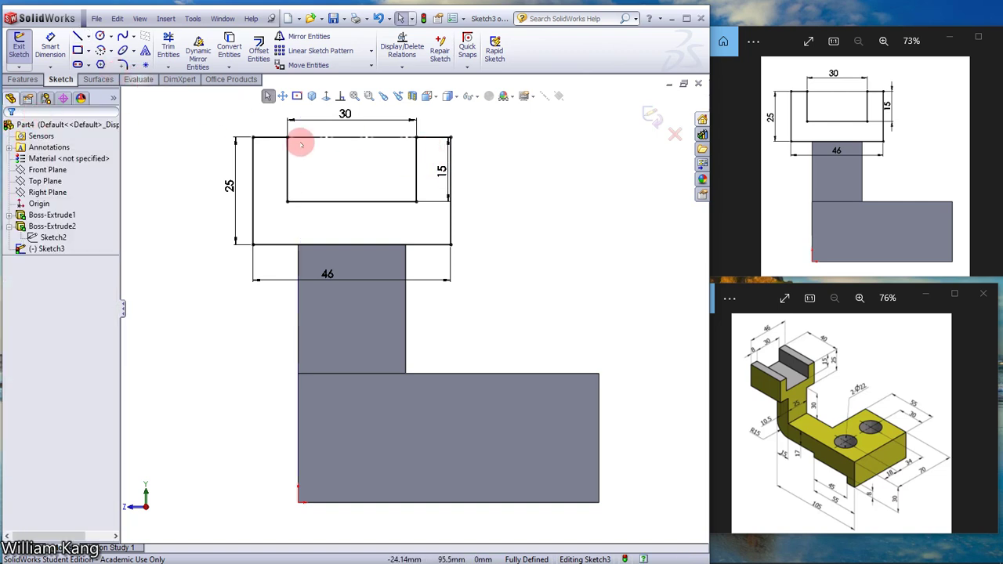
left_click_drag(442, 169, 468, 171)
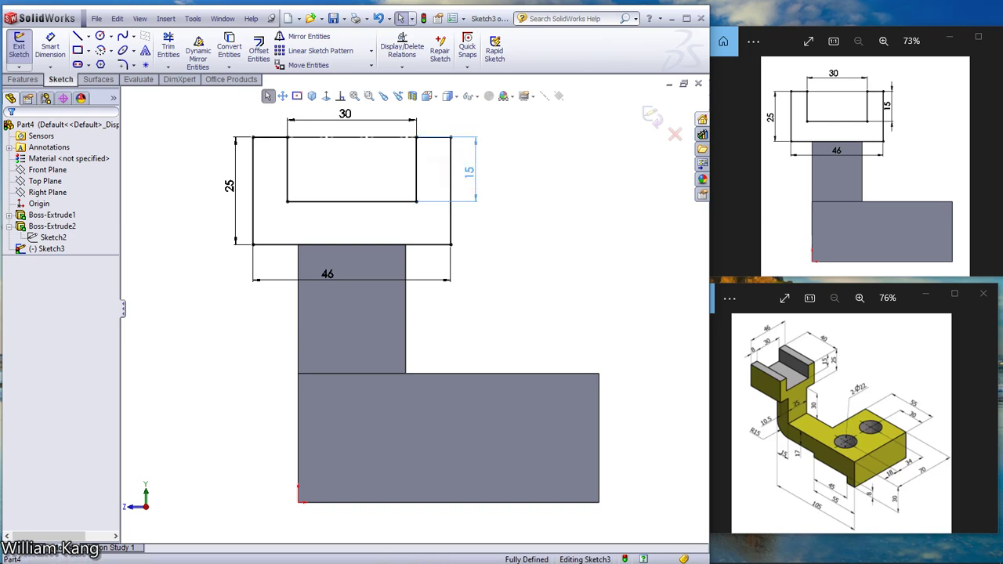
left_click(509, 219)
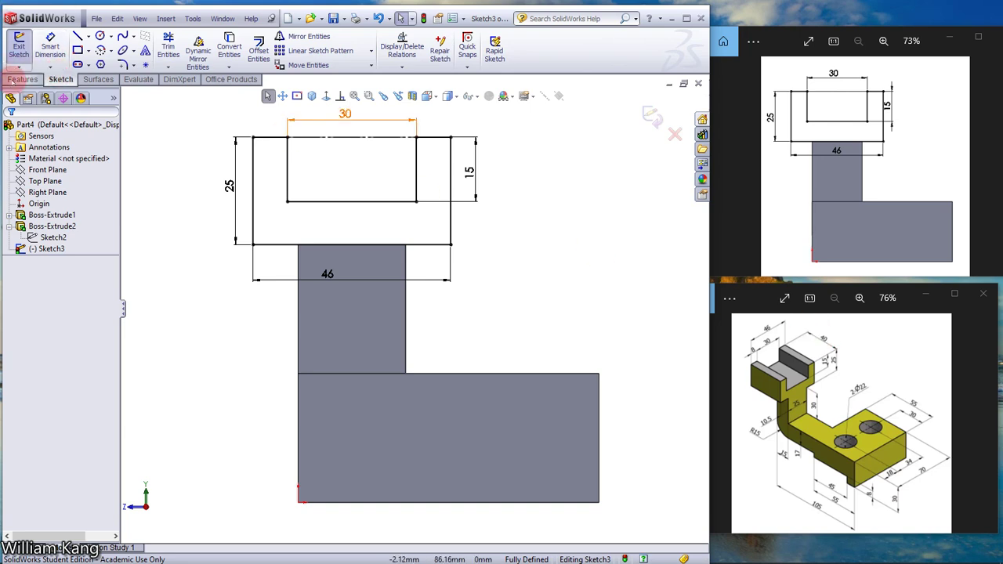
- Extrude the U-slot profile 40 mm in the reversed direction as Boss-Extrude3
left_click(17, 80)
left_click(23, 52)
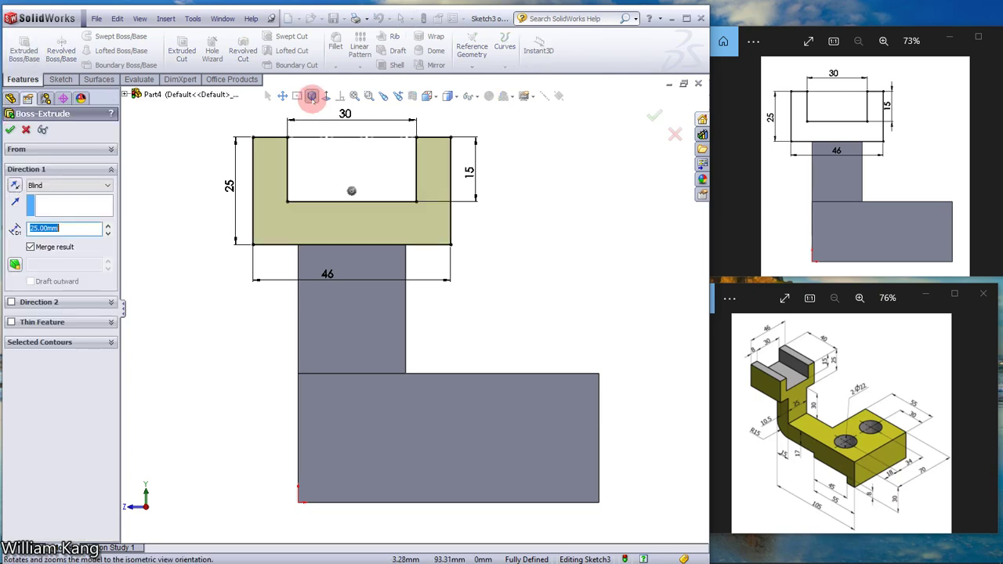
left_click(311, 95)
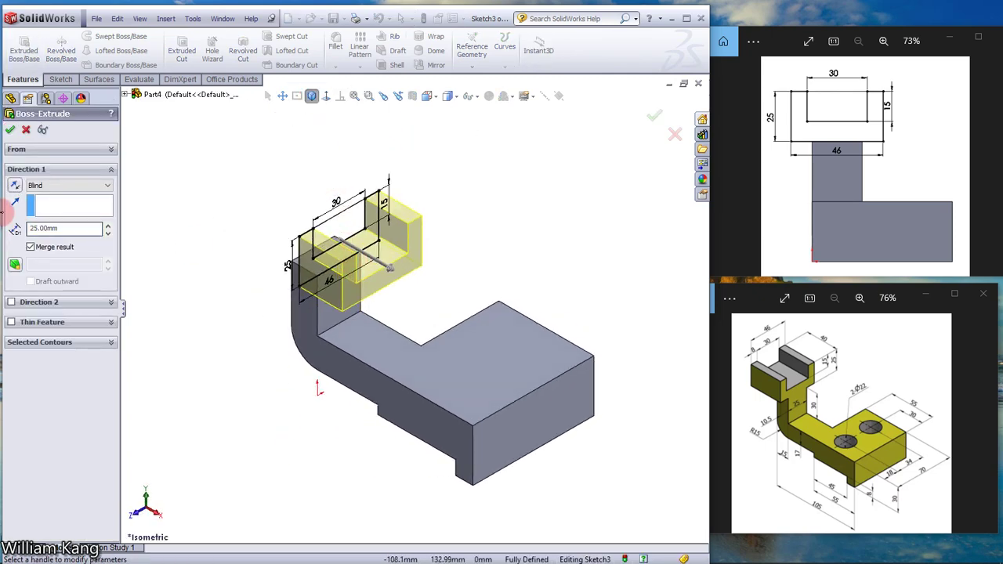
left_click(15, 187)
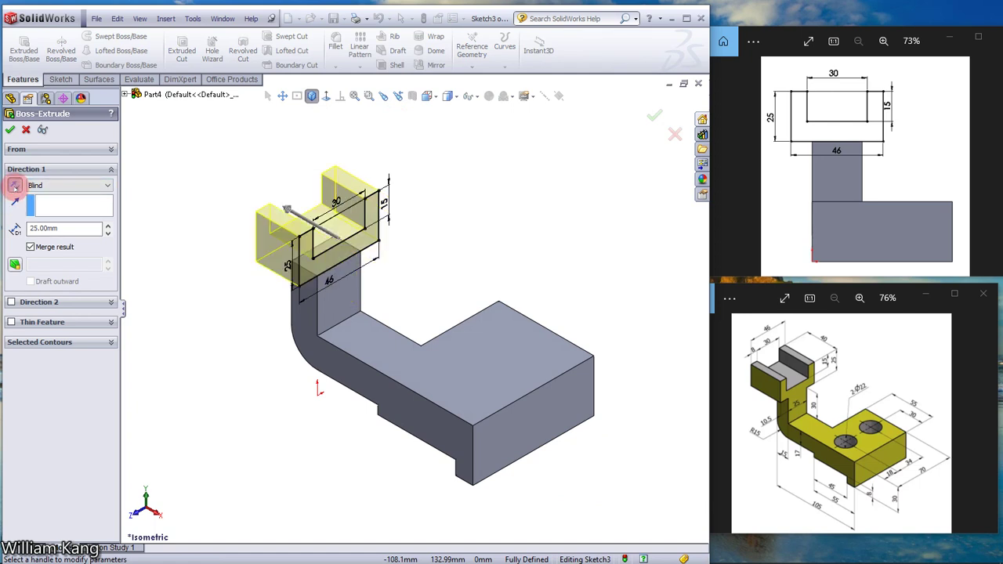
double_click(71, 227)
type("40")
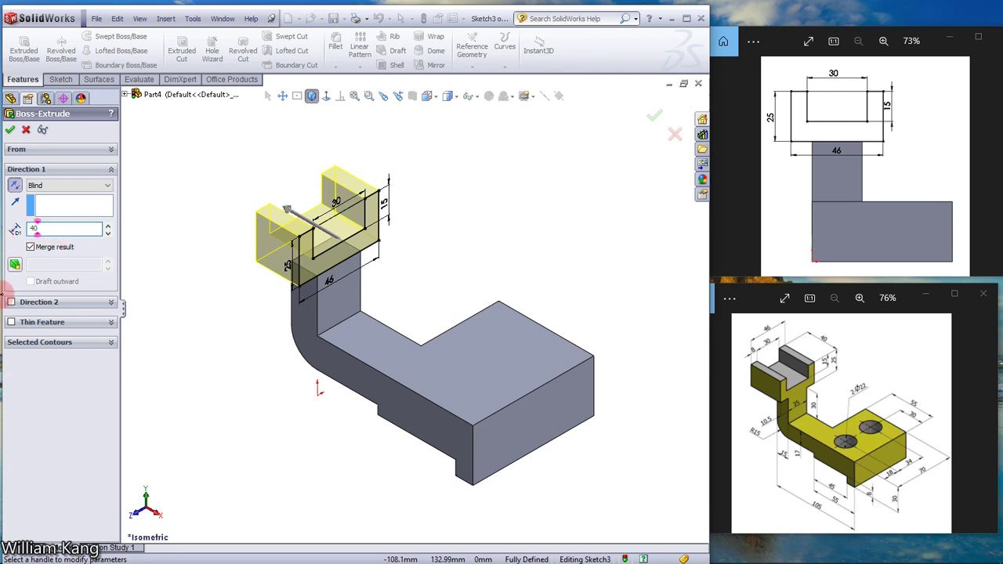
key("Return")
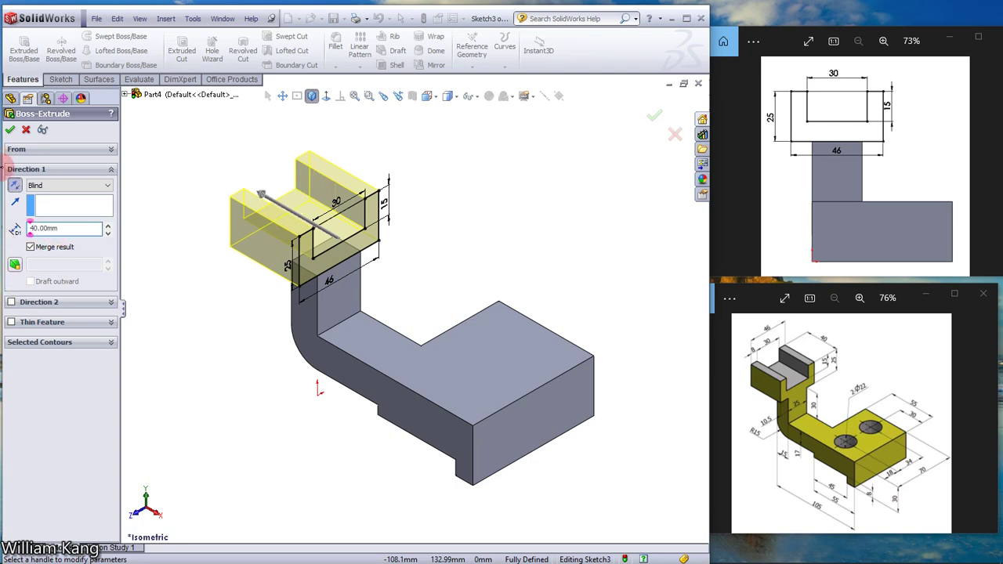
left_click(9, 129)
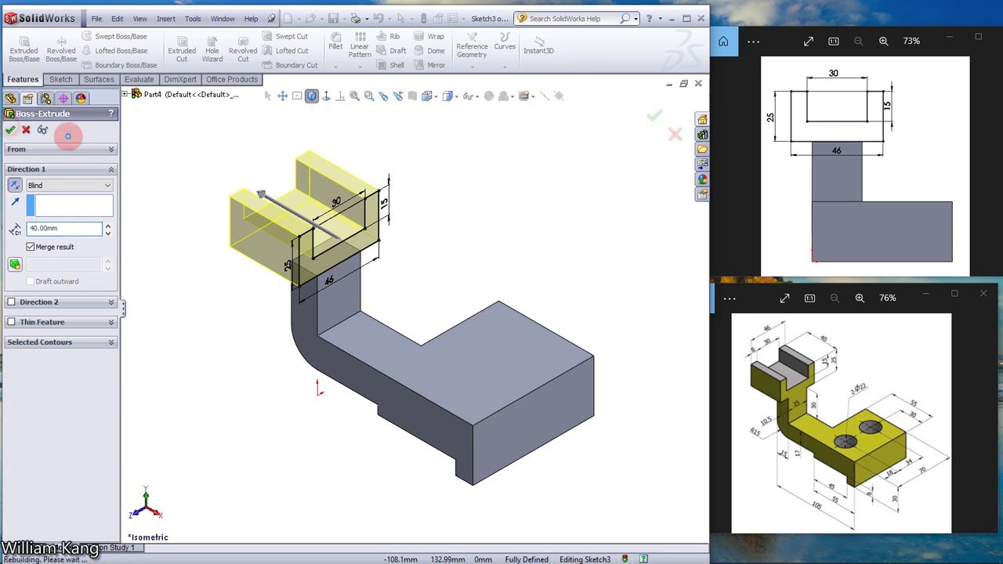
left_click(543, 201)
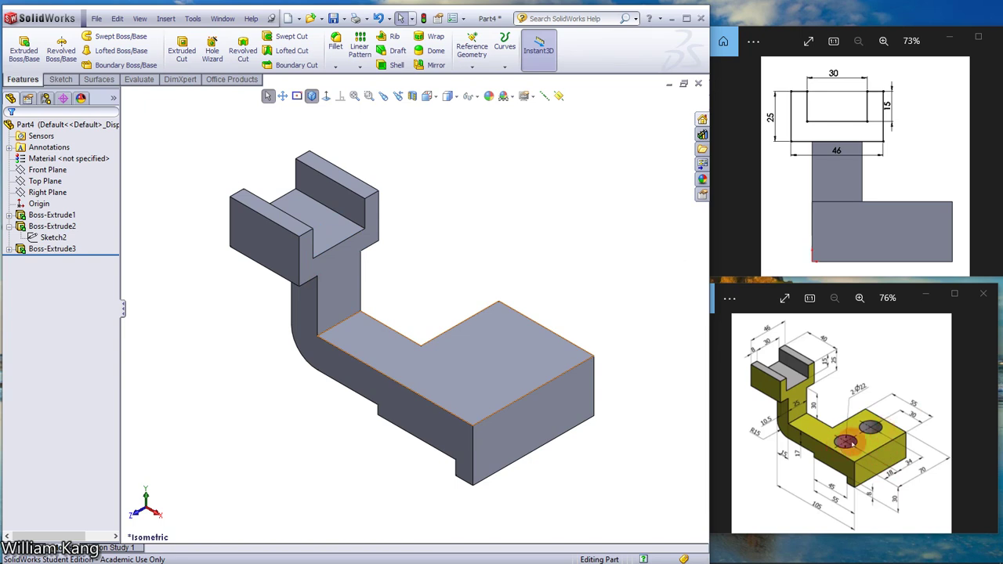
- Start a sketch on the base's top face and draw two hole circles, one above the other
left_click(999, 161)
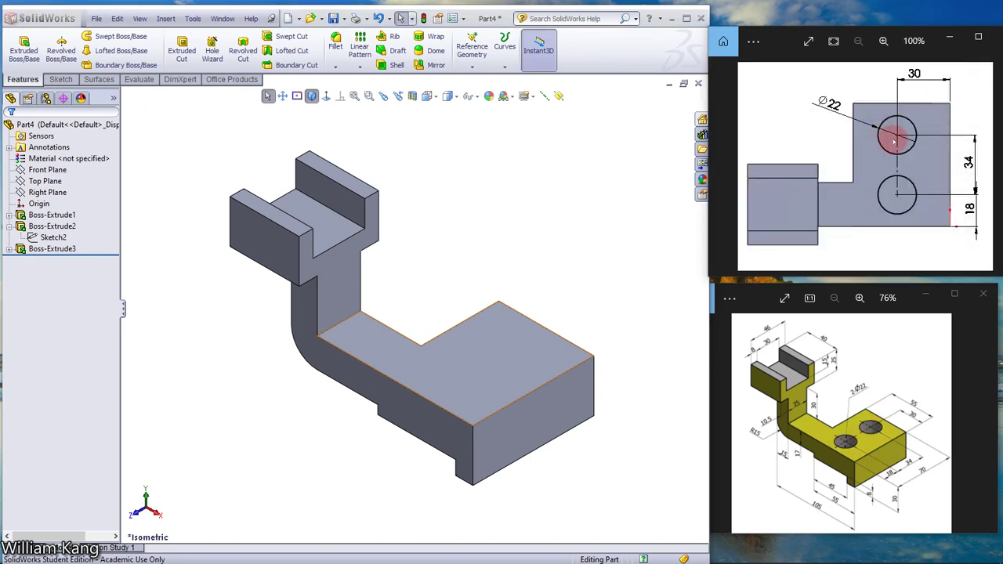
left_click(489, 366)
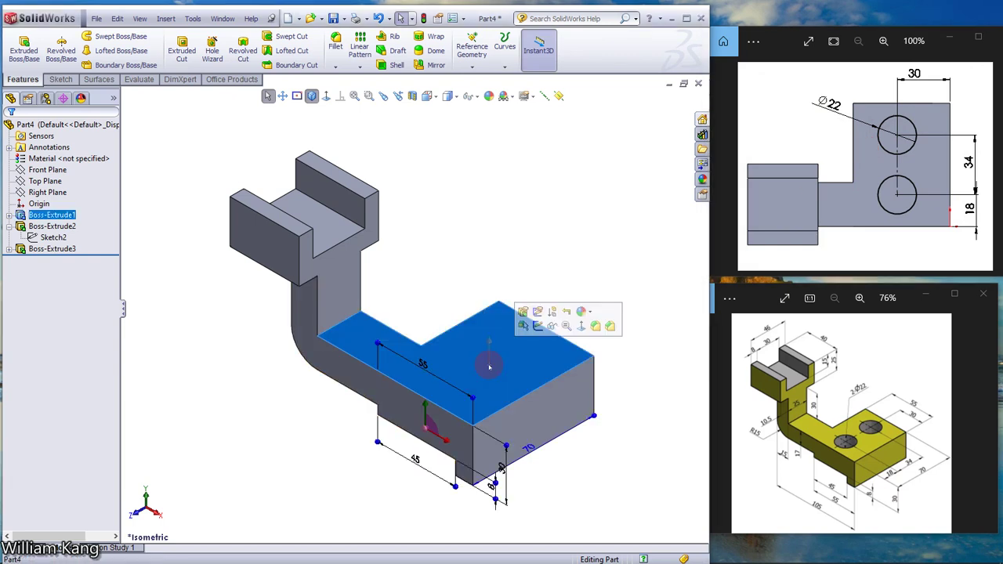
left_click(537, 326)
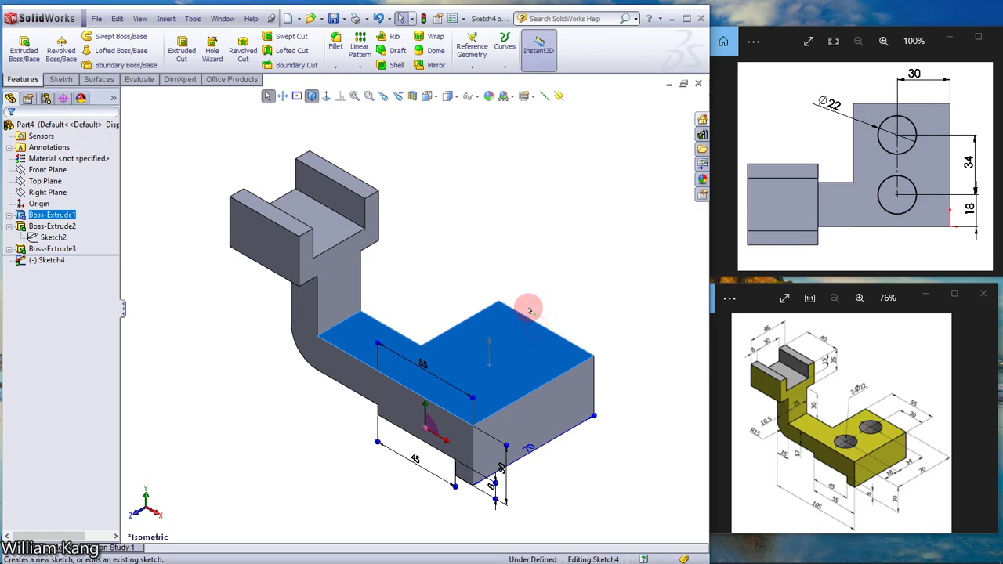
left_click(326, 96)
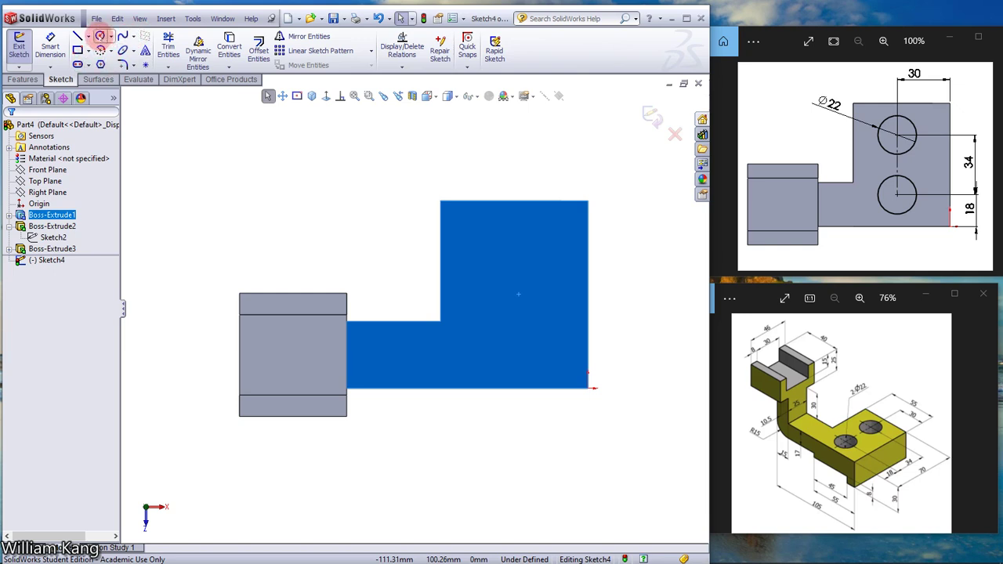
left_click(99, 36)
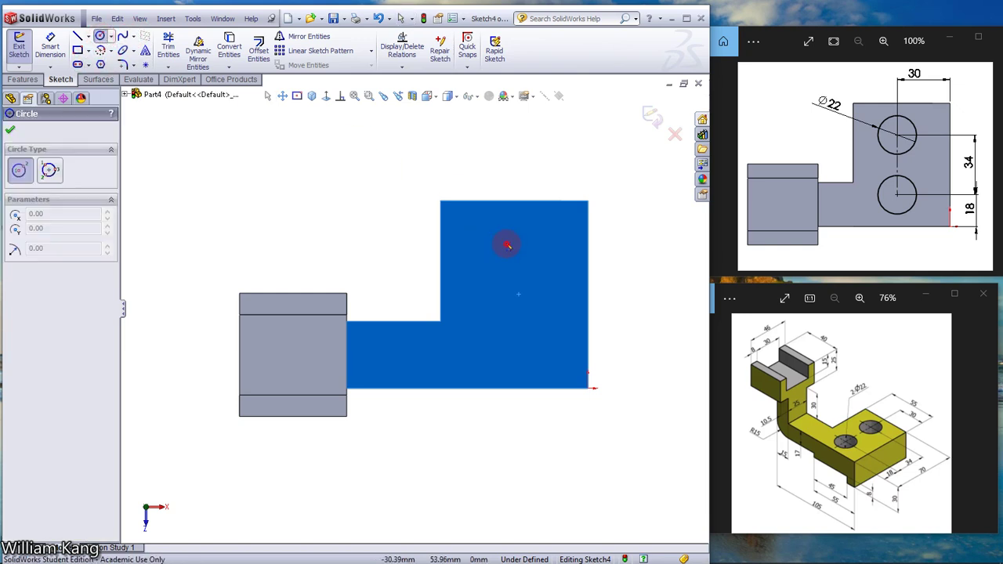
left_click_drag(507, 245, 520, 266)
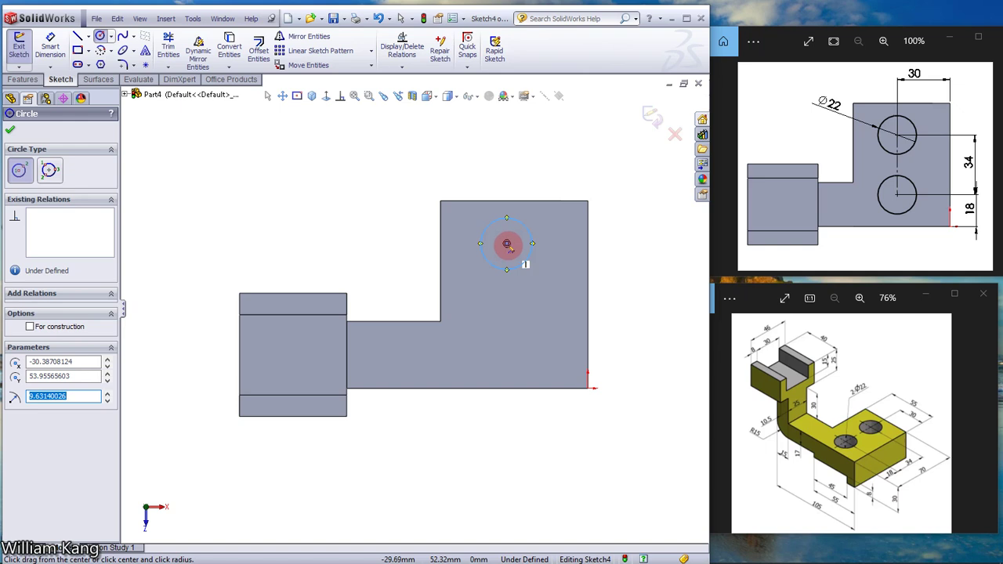
left_click_drag(507, 326, 525, 349)
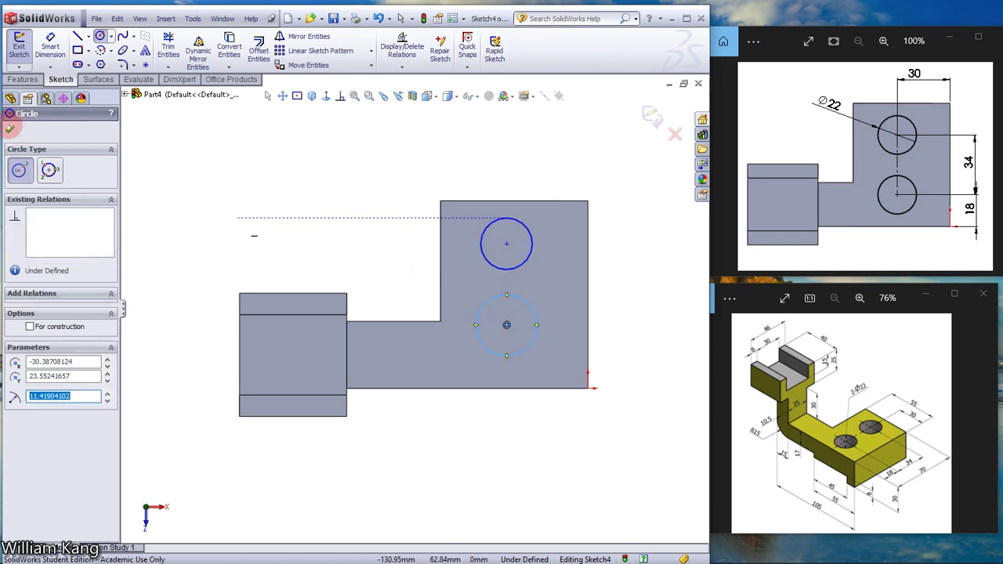
left_click(10, 129)
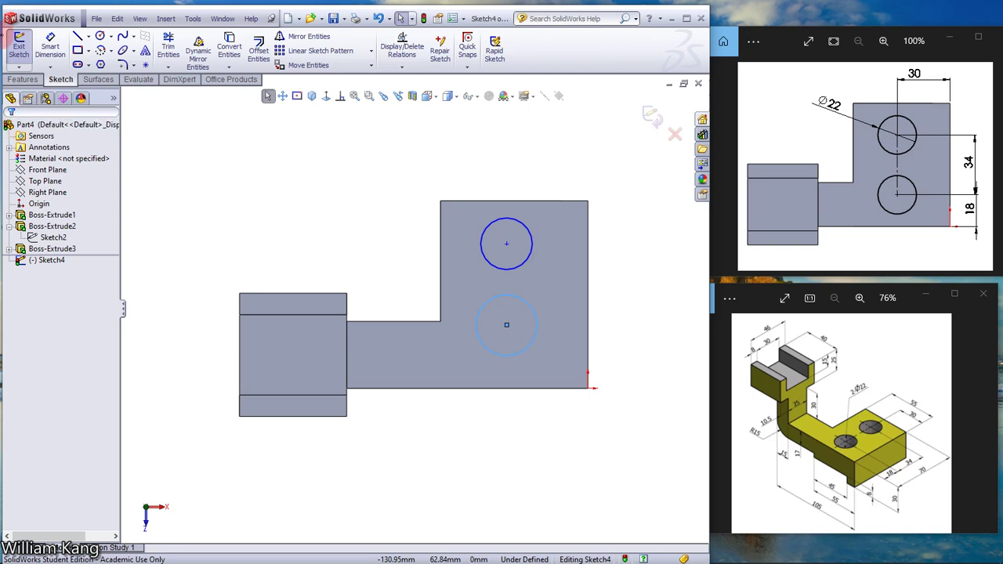
- Dimension the upper circle to Ø22 and move the dimension aside
left_click(50, 47)
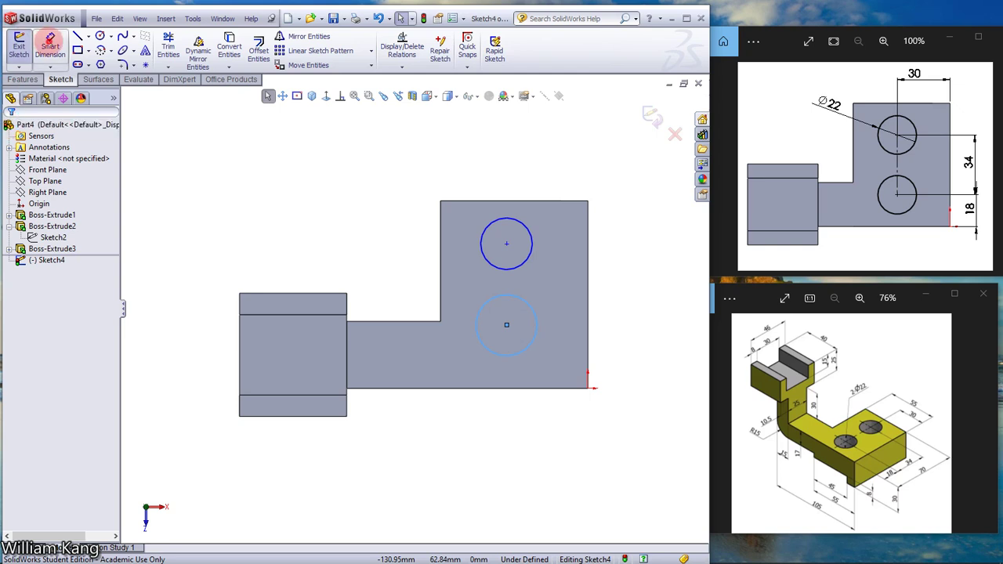
left_click(531, 222)
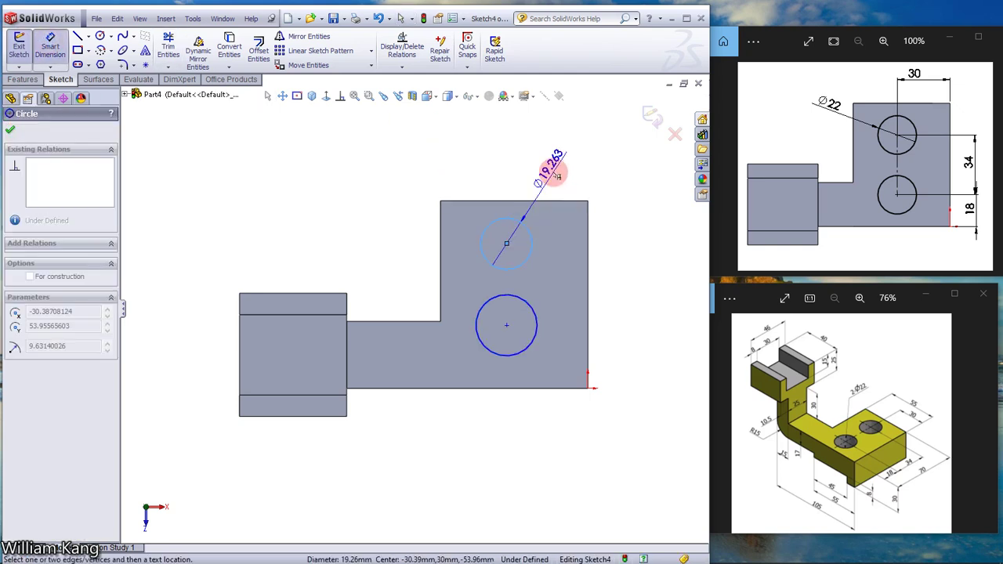
left_click(556, 174)
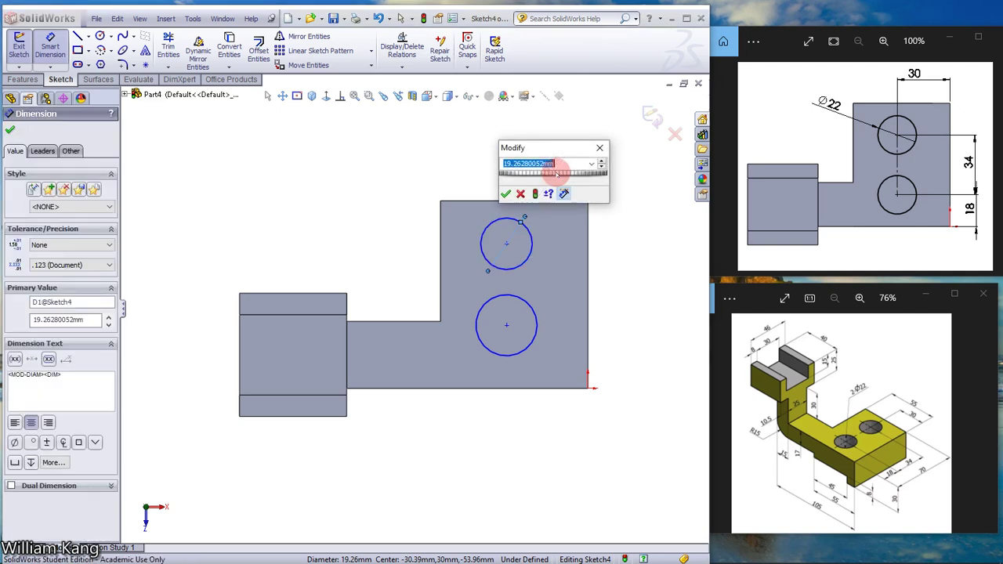
key("Return")
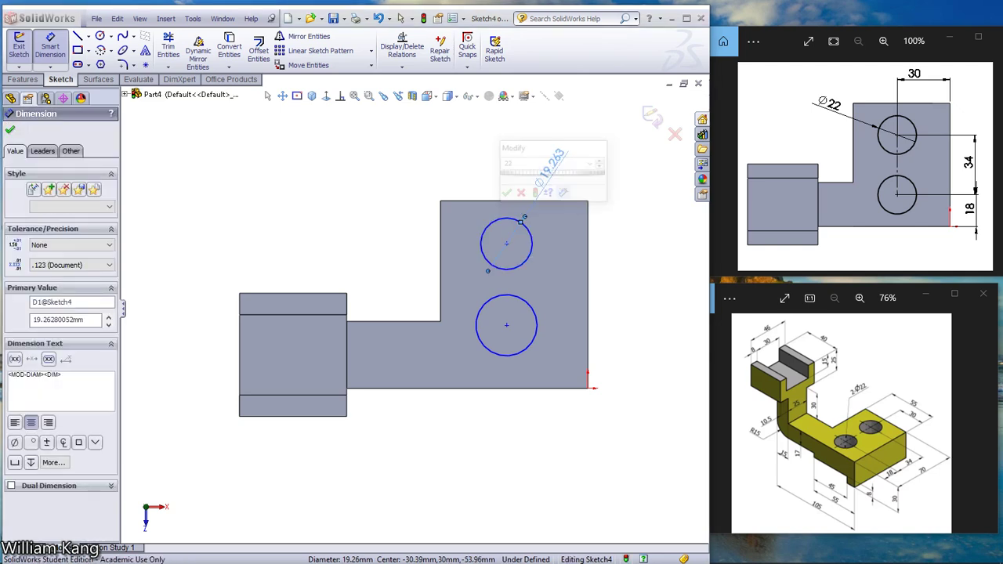
left_click_drag(555, 168, 412, 168)
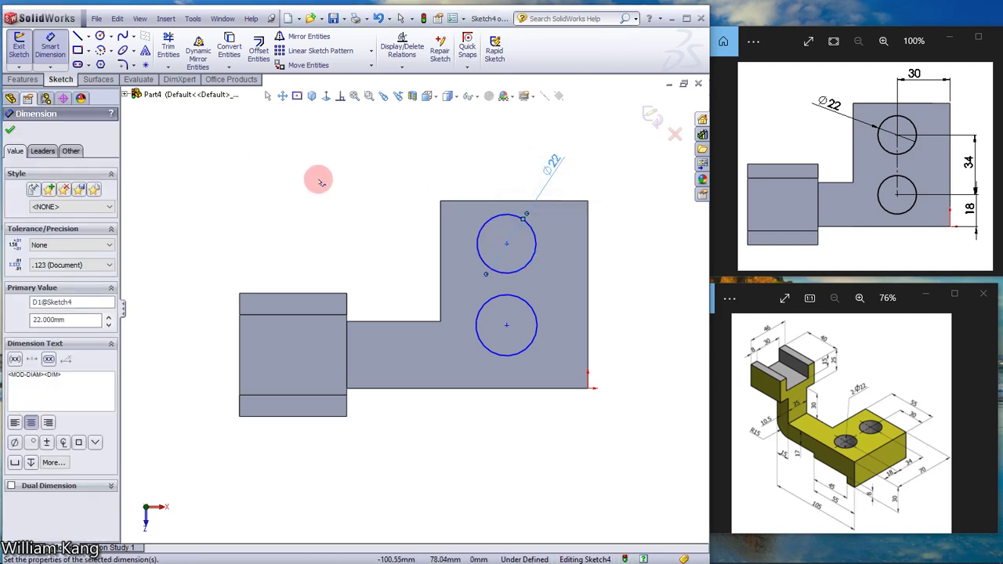
key("Escape")
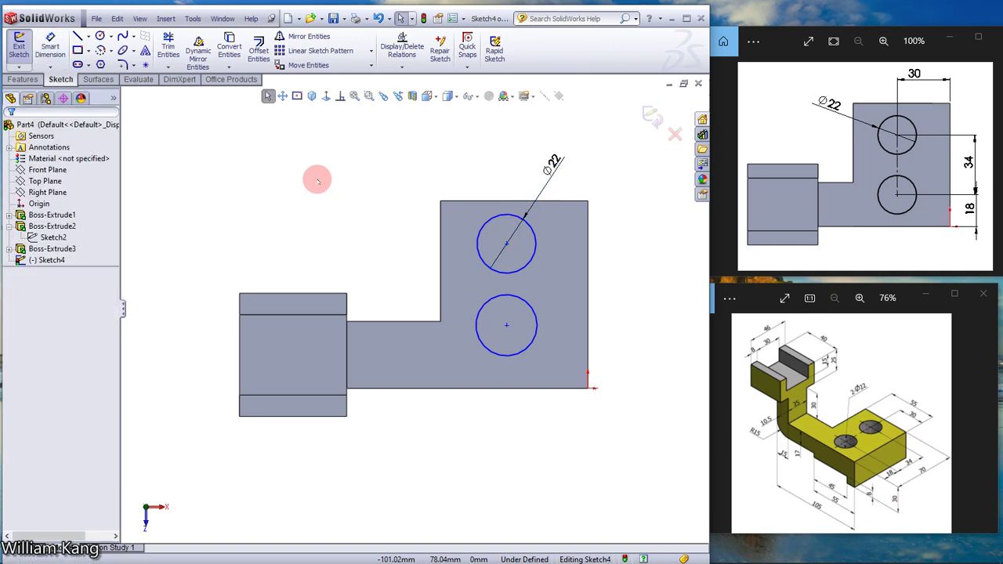
- Make the two circles equal so the lower hole is also Ø22
left_click(341, 96)
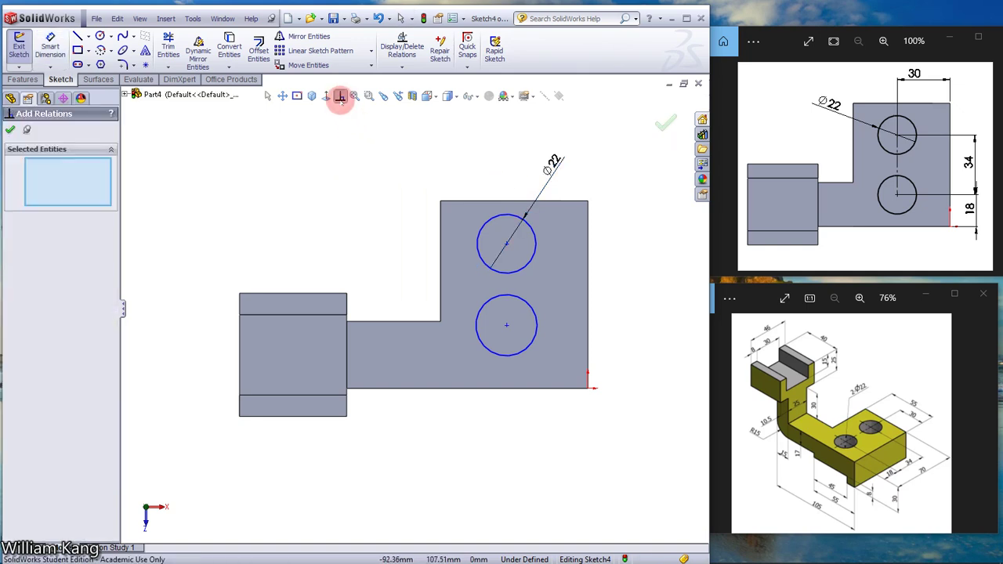
left_click(533, 231)
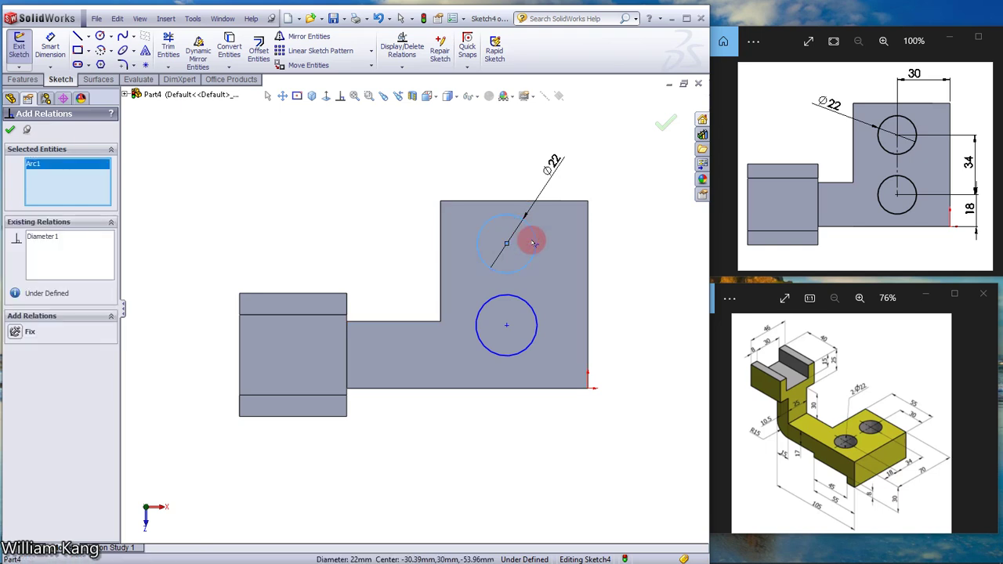
left_click(531, 308)
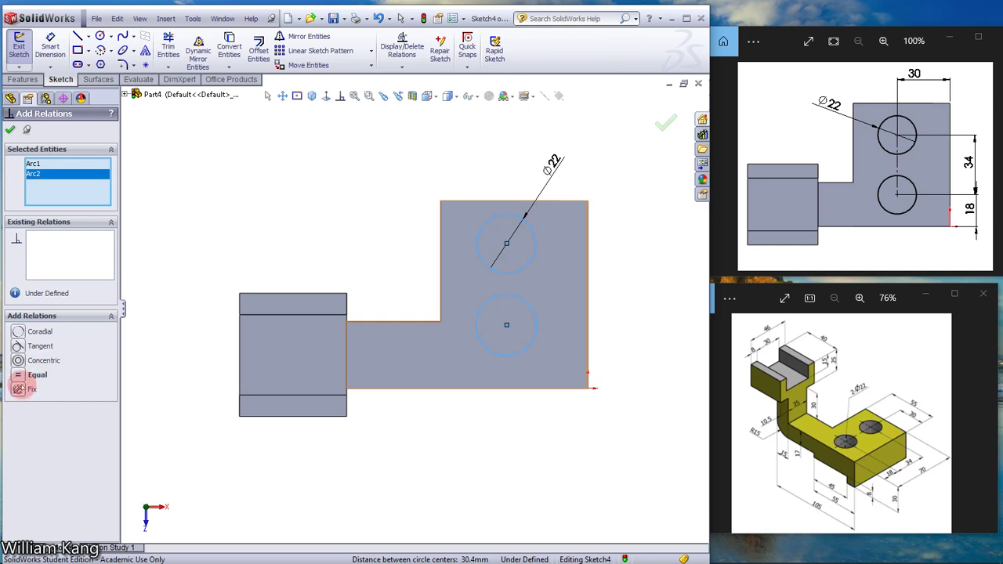
left_click(18, 133)
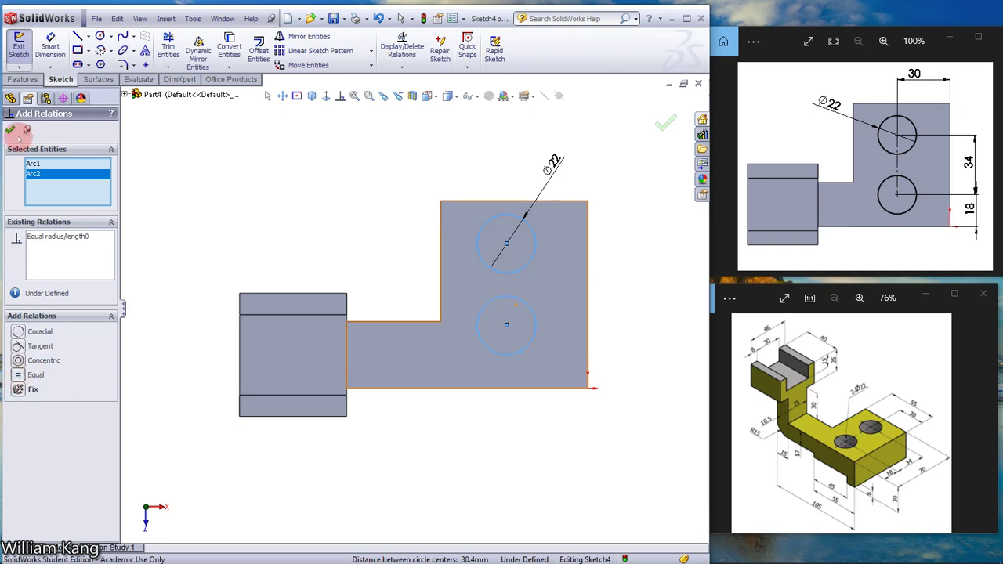
left_click(178, 159)
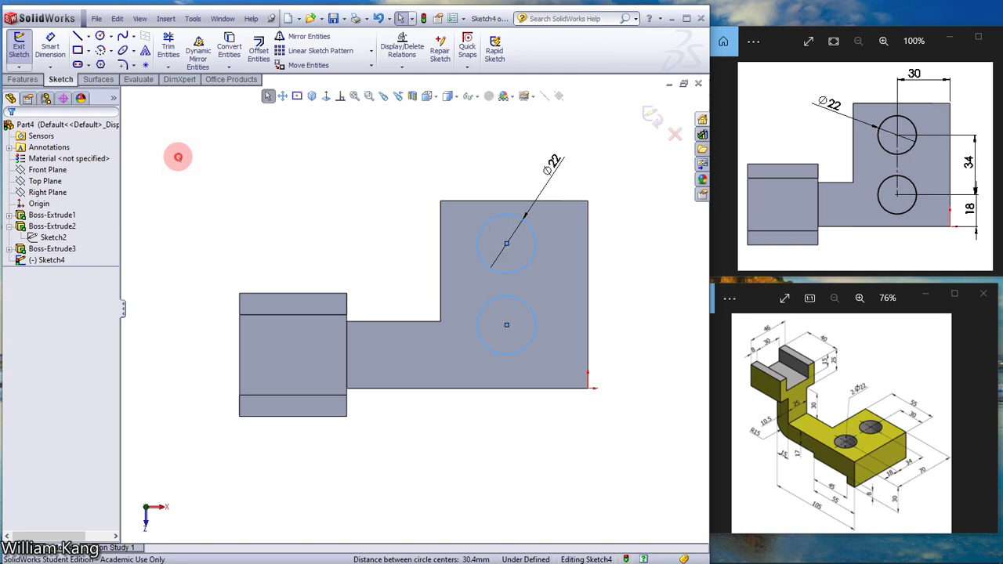
- Draw a vertical centerline joining the upper and lower circle centres
left_click(99, 36)
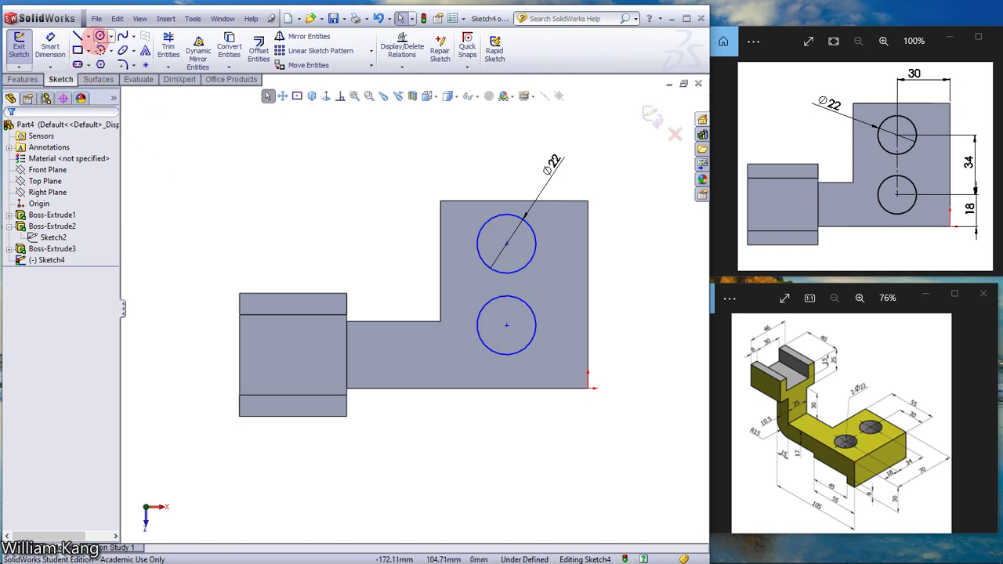
left_click(88, 37)
left_click(81, 62)
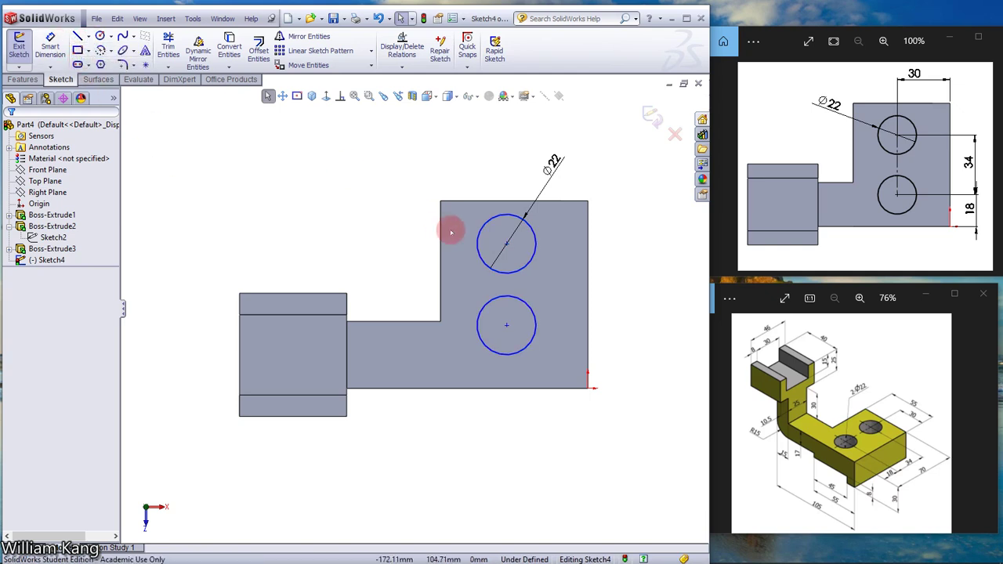
left_click(506, 244)
left_click(506, 325)
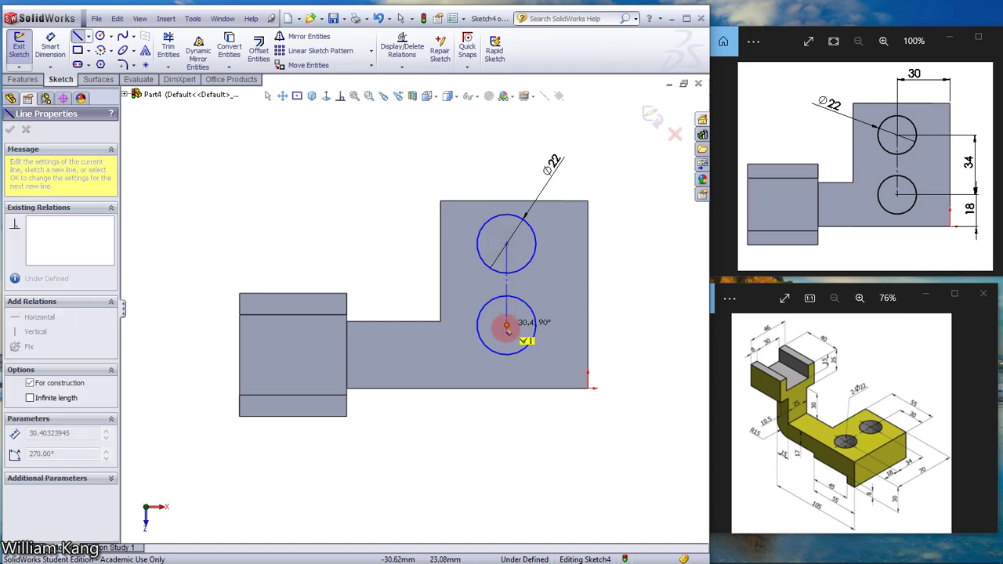
key("Escape")
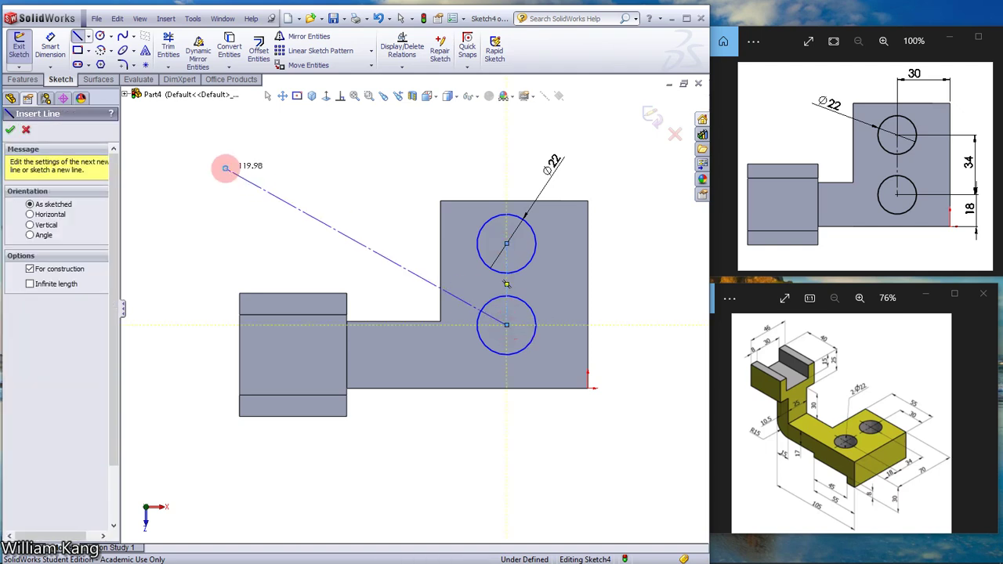
key("Escape")
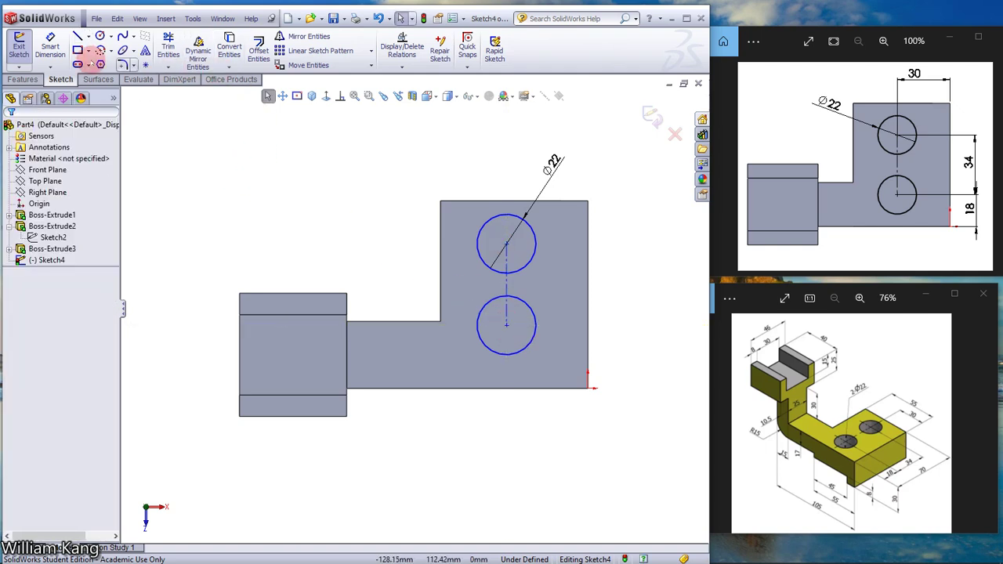
left_click(50, 39)
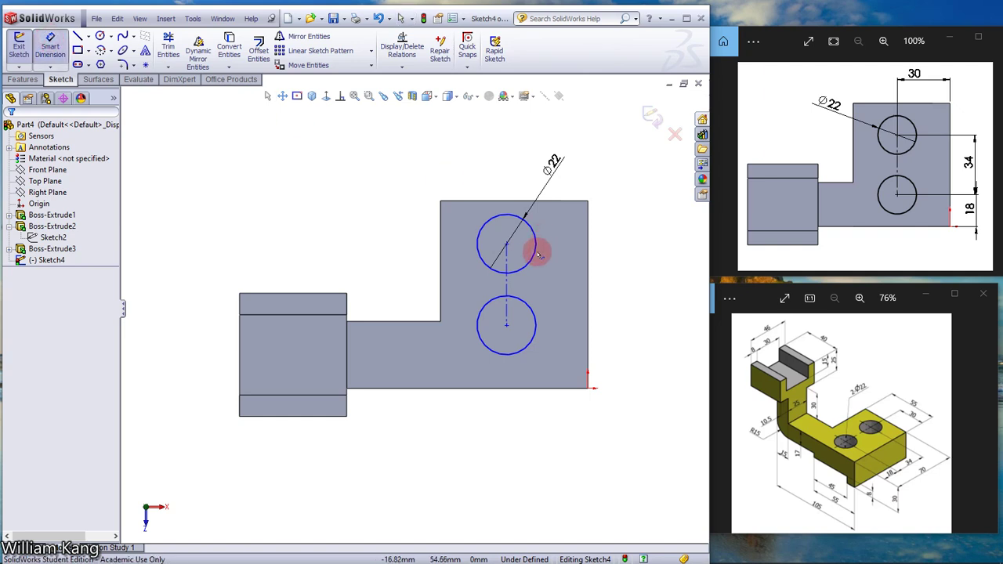
- Dimension the hole centres 34 apart and the lower centre 18 above the bottom edge
left_click(508, 286)
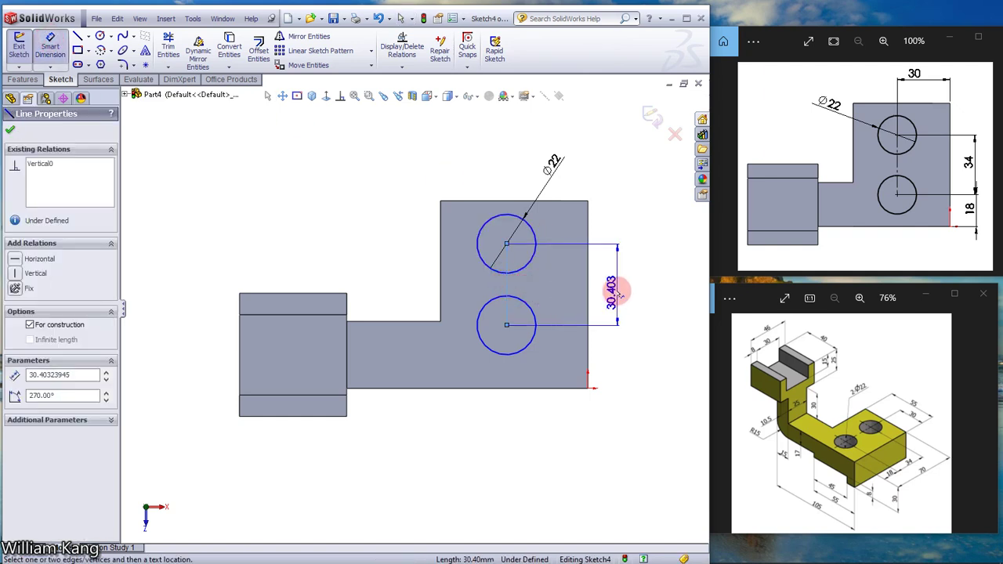
left_click(623, 291)
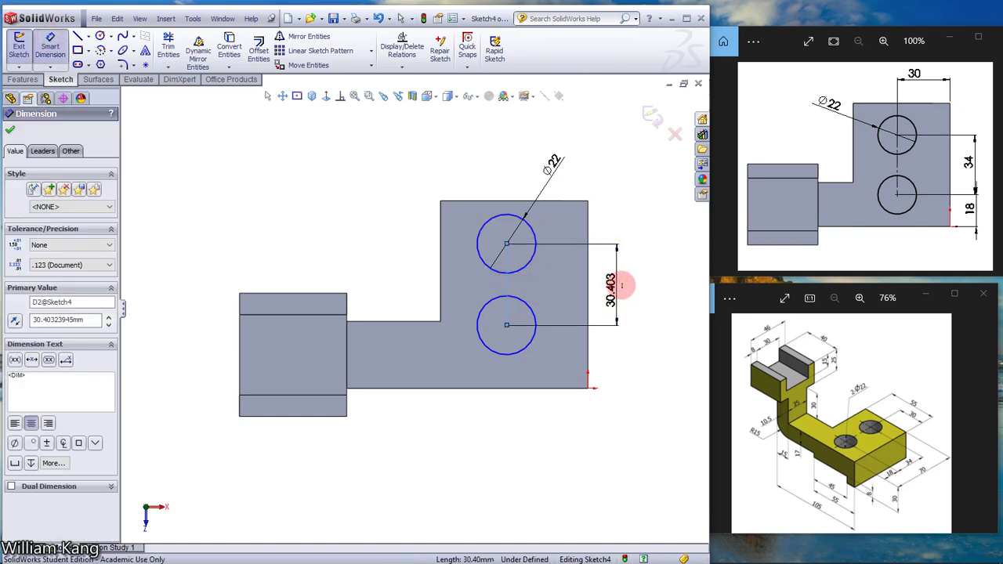
type("34")
key("Return")
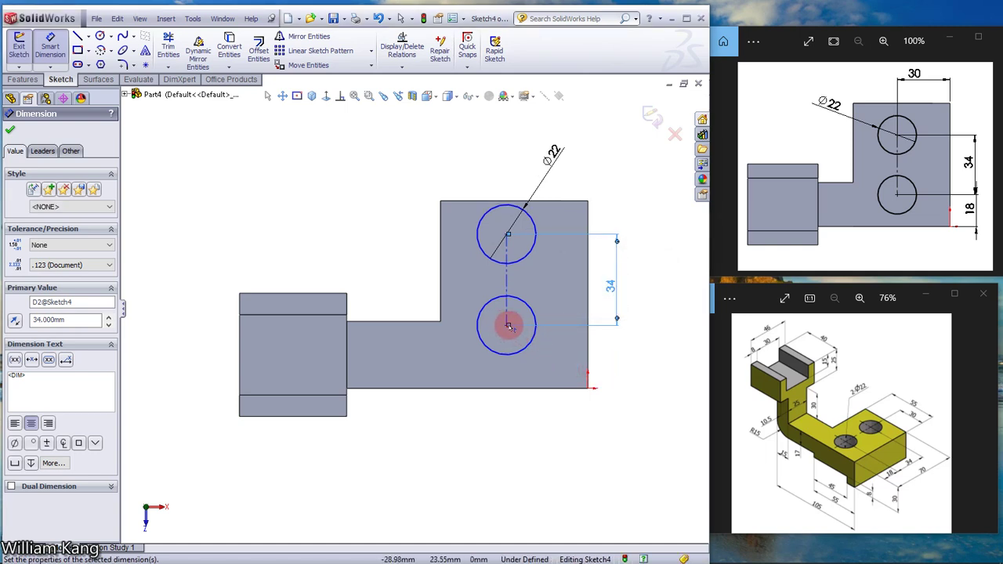
left_click(510, 389)
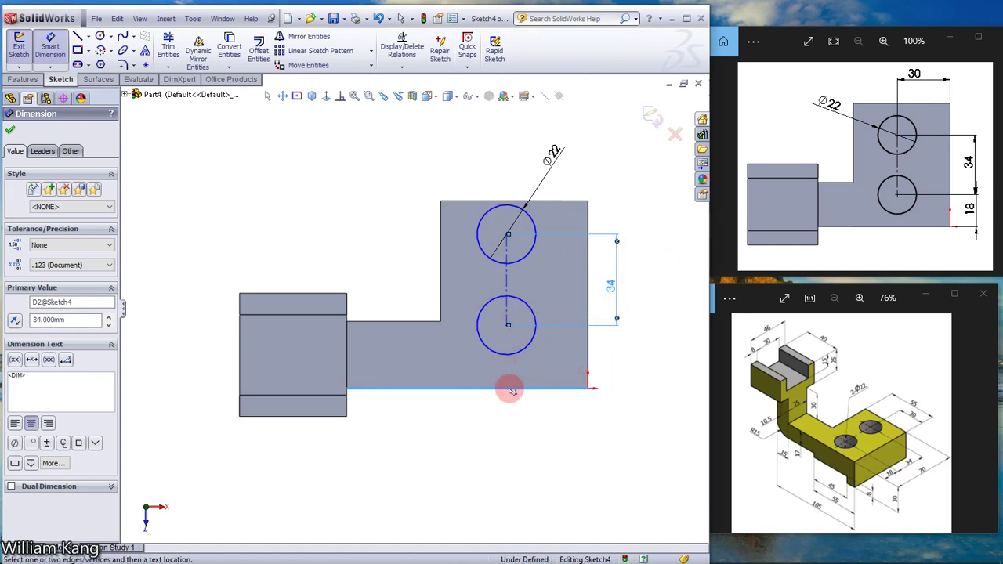
left_click(509, 327)
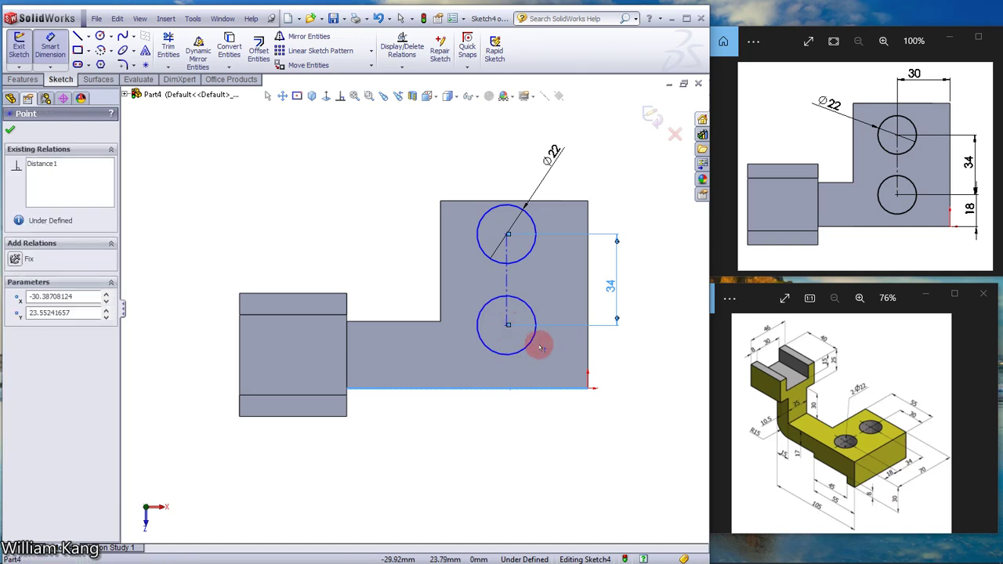
left_click(616, 347)
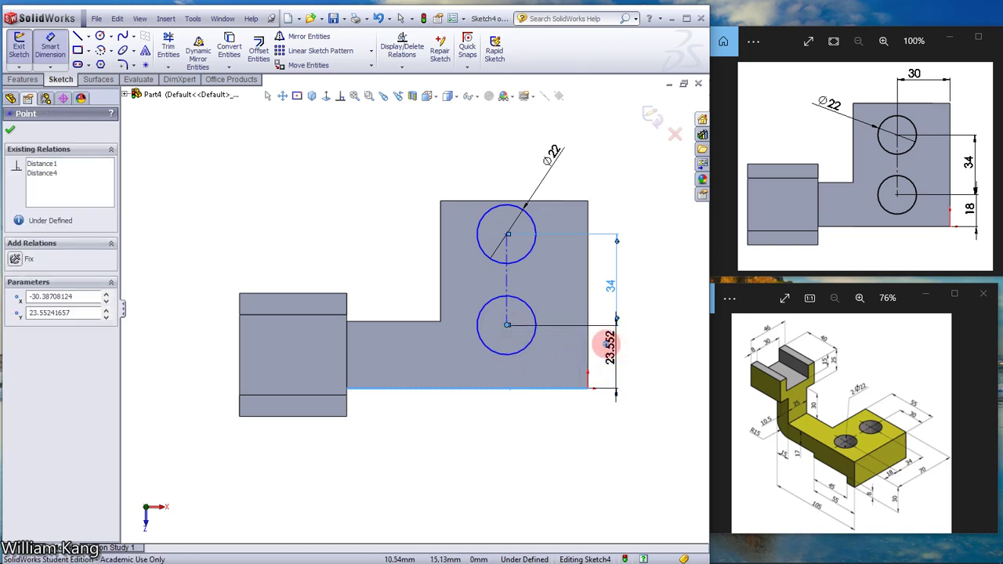
type("18")
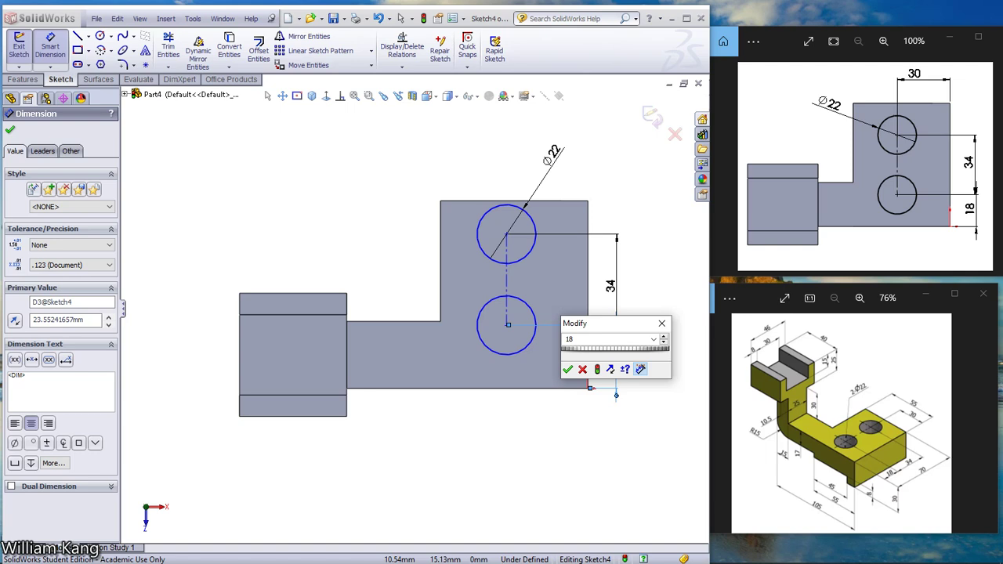
key("Return")
- Place the upper hole centre 30 from the right edge, fully defining Sketch4
left_click(582, 279)
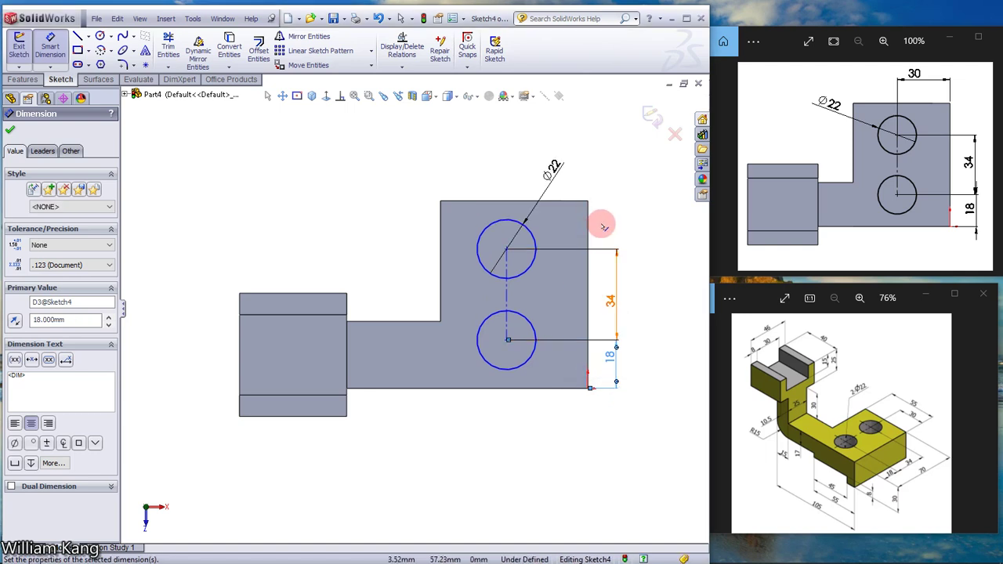
left_click(588, 232)
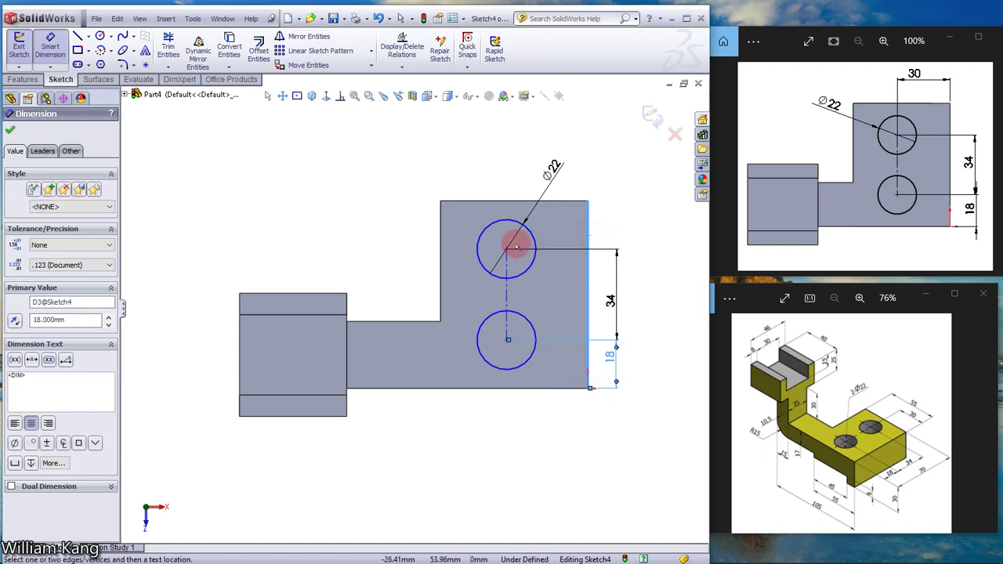
left_click(506, 249)
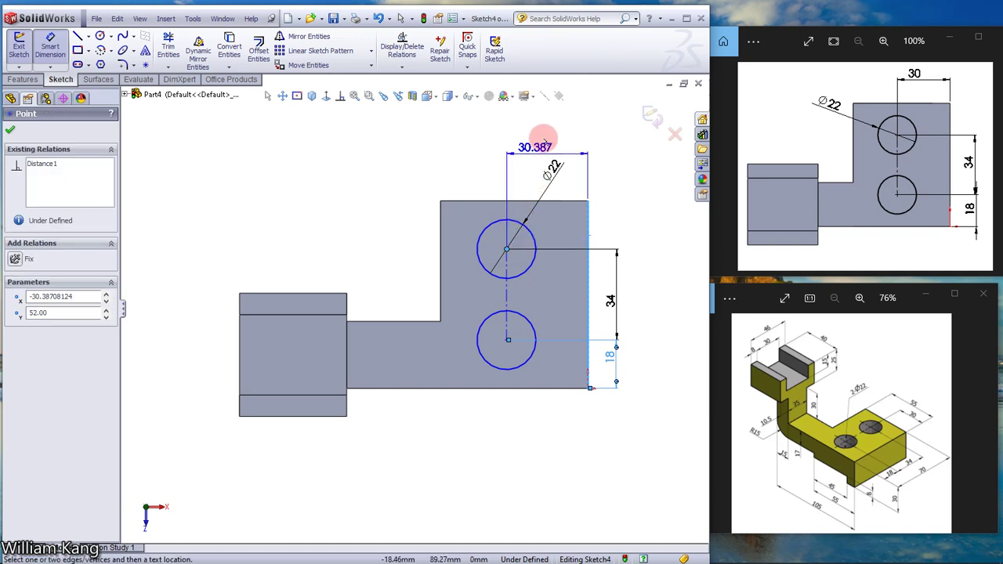
left_click(543, 135)
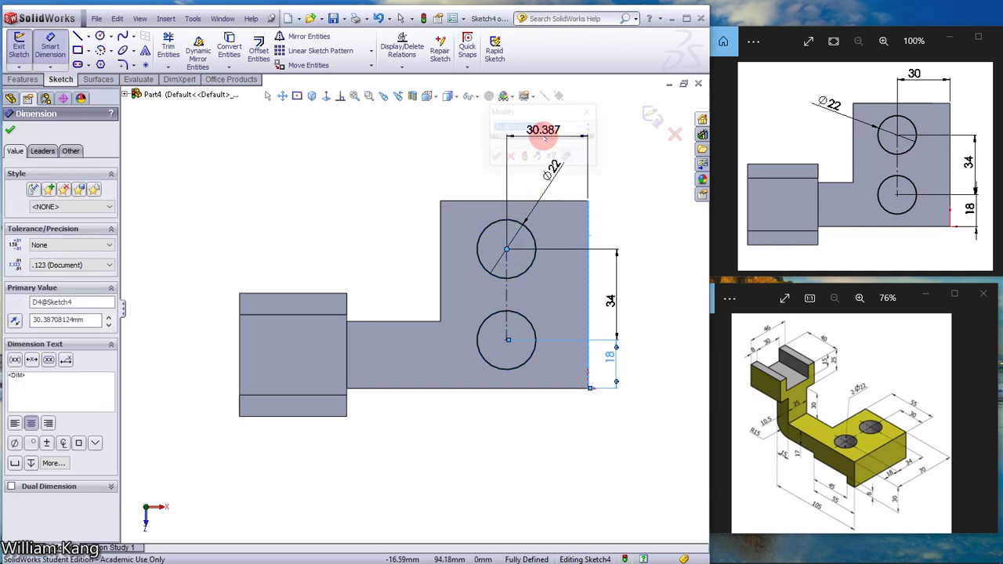
type("30")
key("Return")
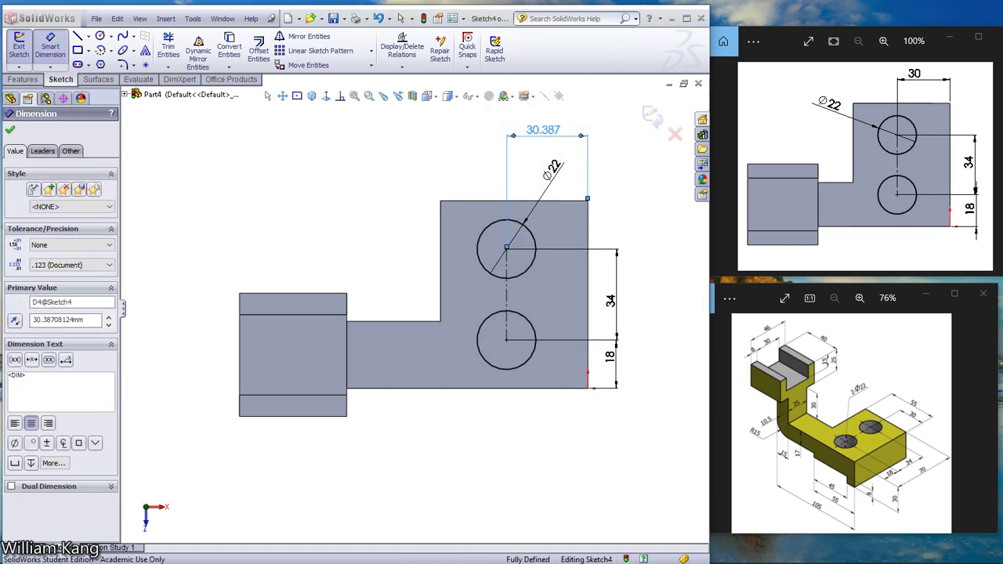
left_click(466, 463)
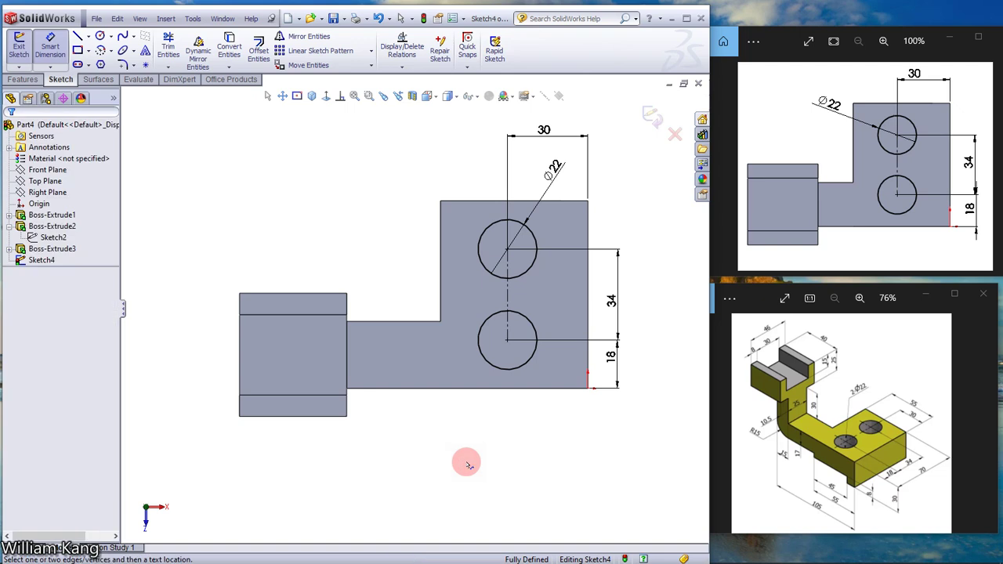
- Extrude-cut Sketch4's two Ø22 circles Through All, creating Cut-Extrude1 in the base
left_click(22, 79)
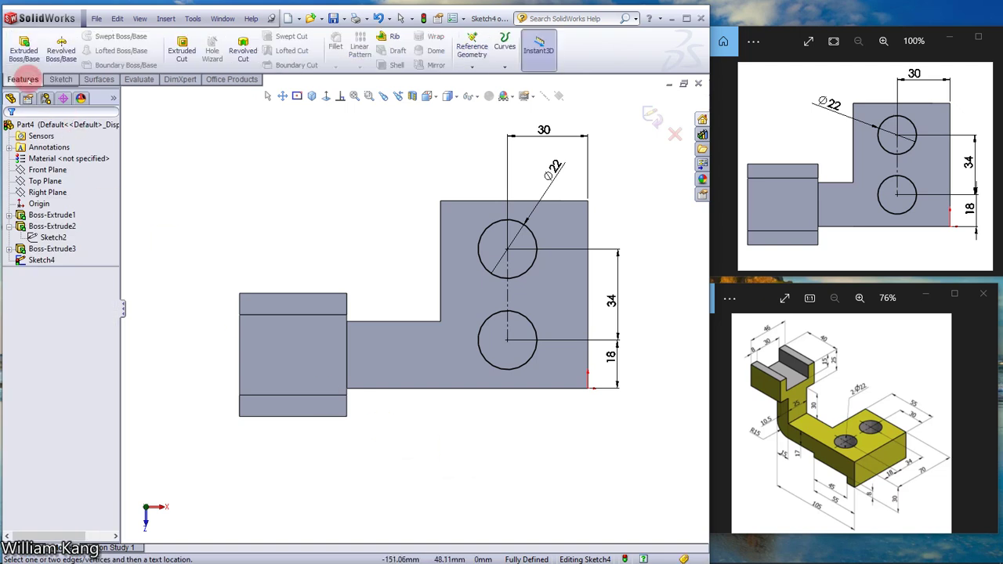
left_click(181, 50)
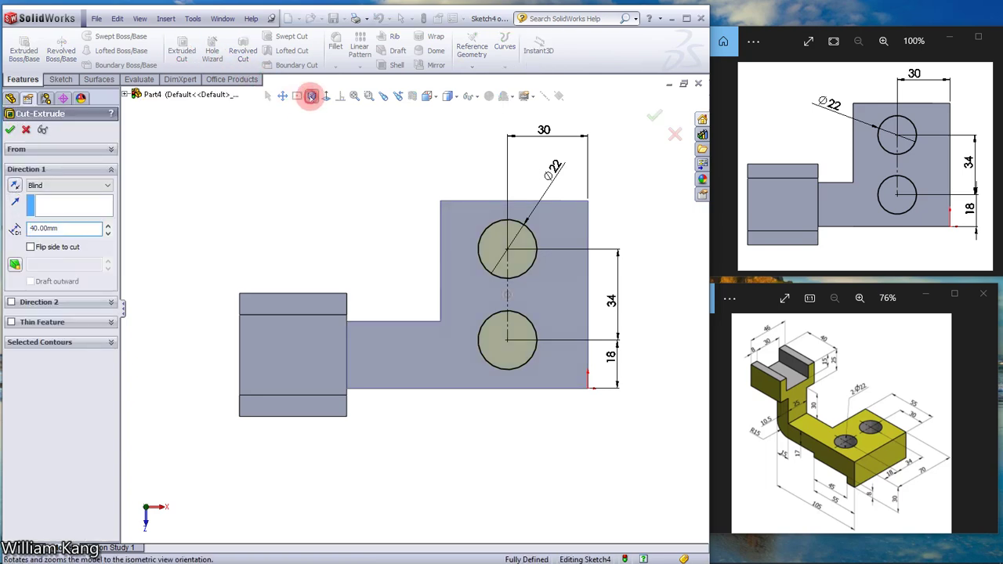
left_click(311, 96)
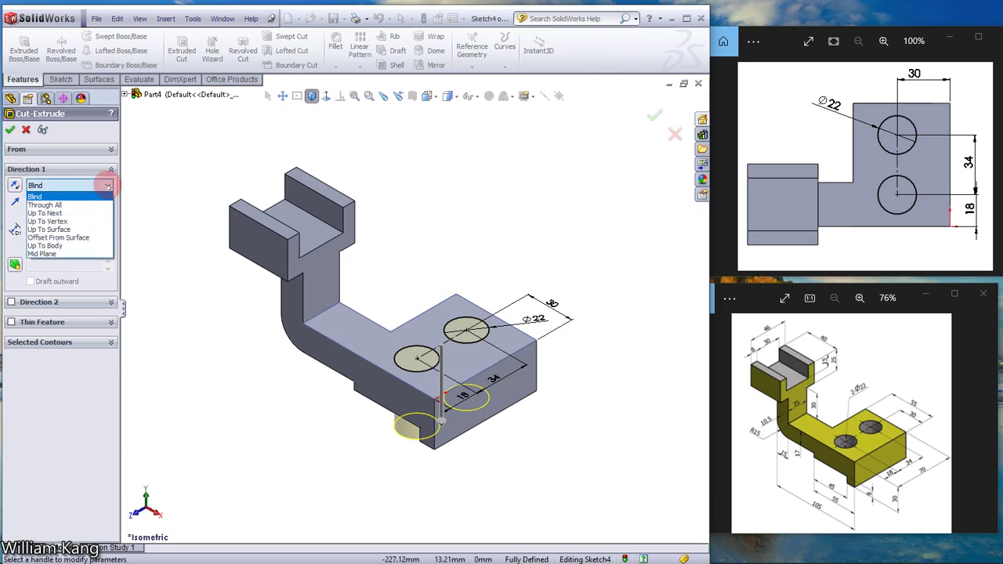
left_click(47, 204)
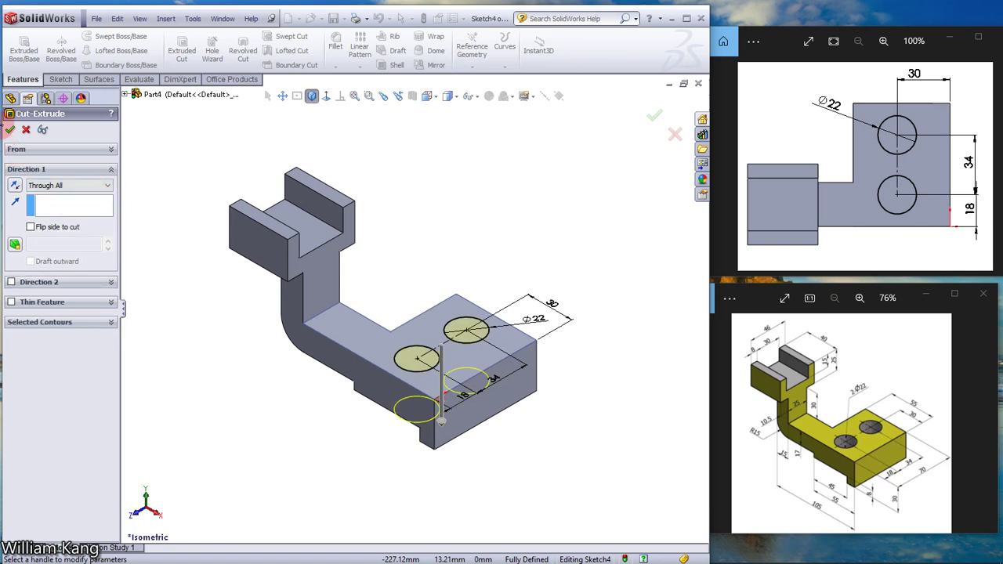
left_click(10, 130)
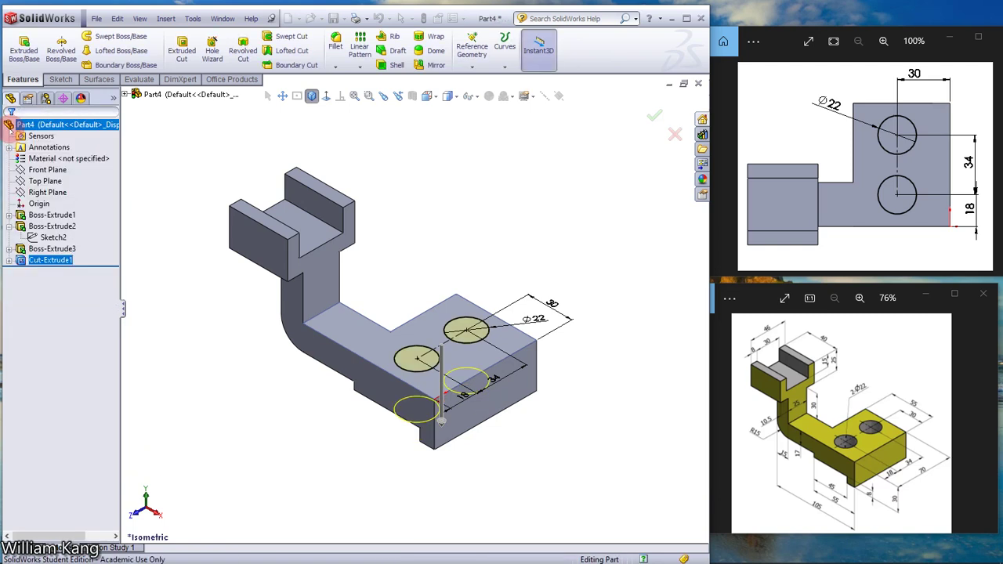
left_click(548, 192)
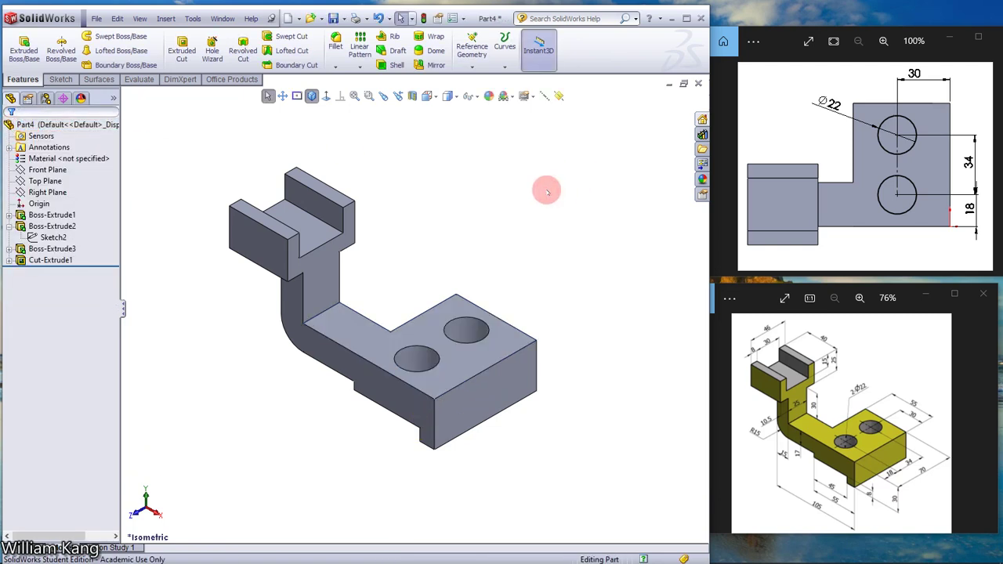